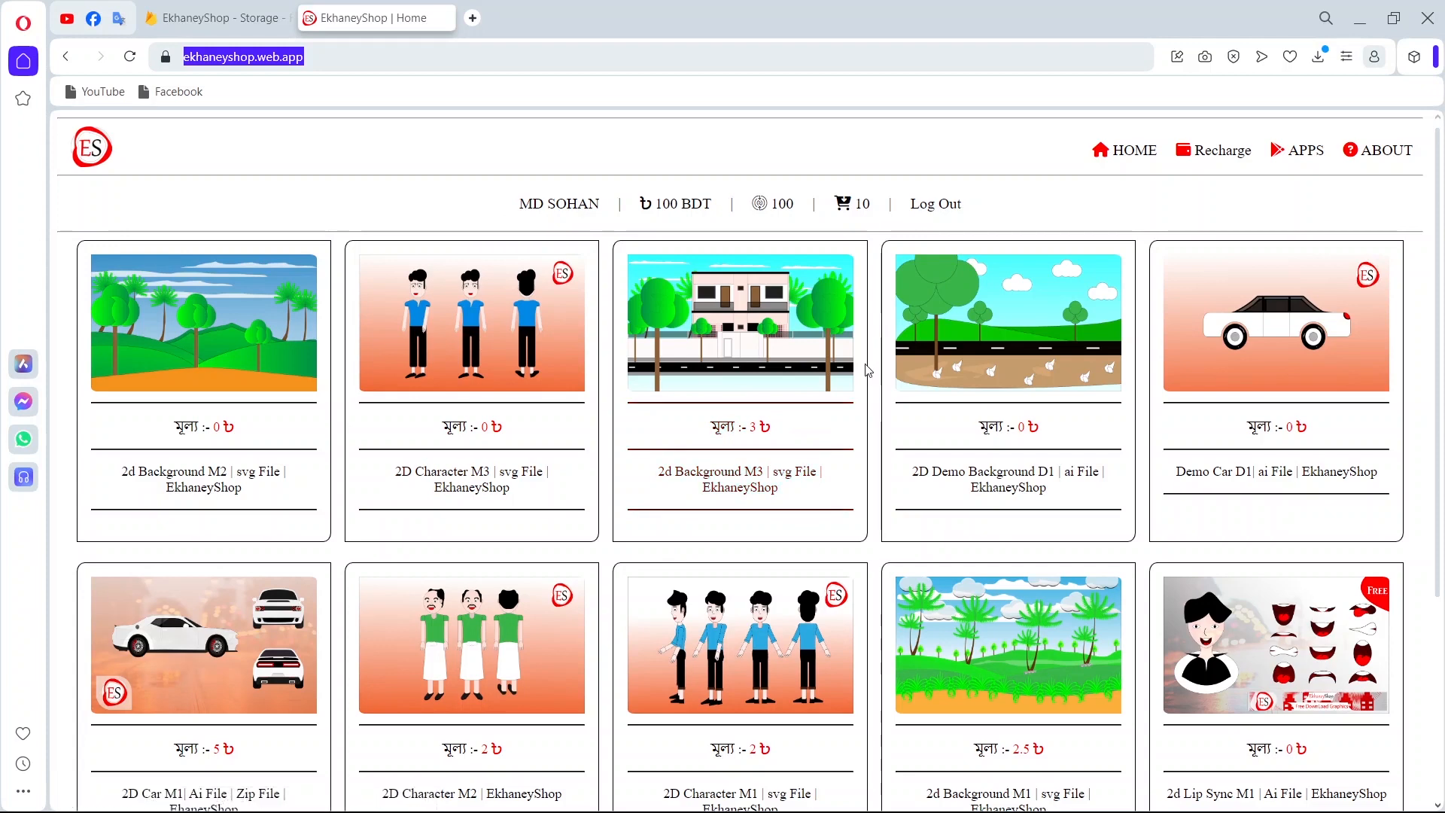
Find the free 2d Lip Sync M1 Ai file in the shop's product list and download it
scroll(864, 368, down, 4)
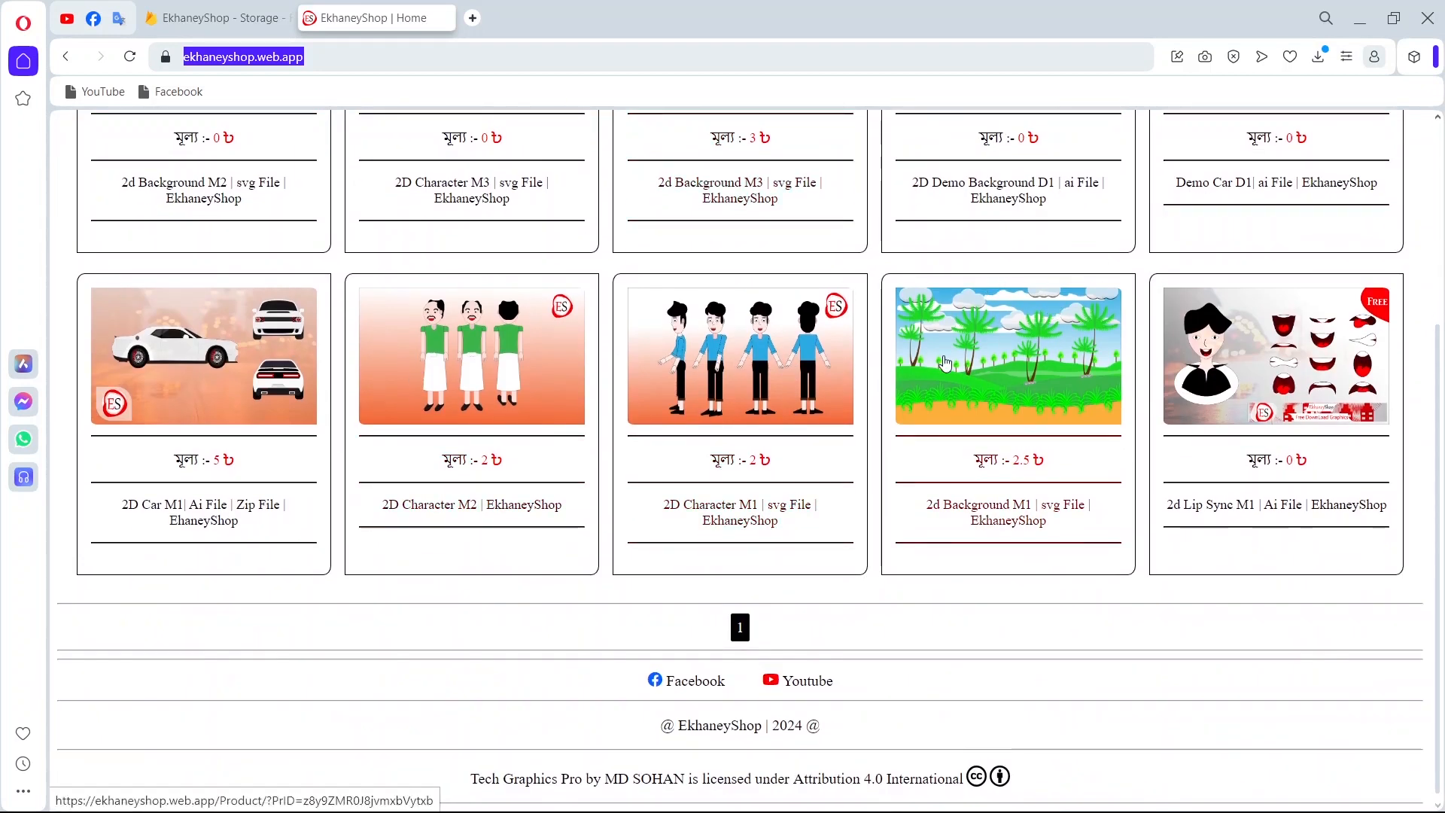
scroll(924, 397, up, 1)
scroll(924, 397, up, 4)
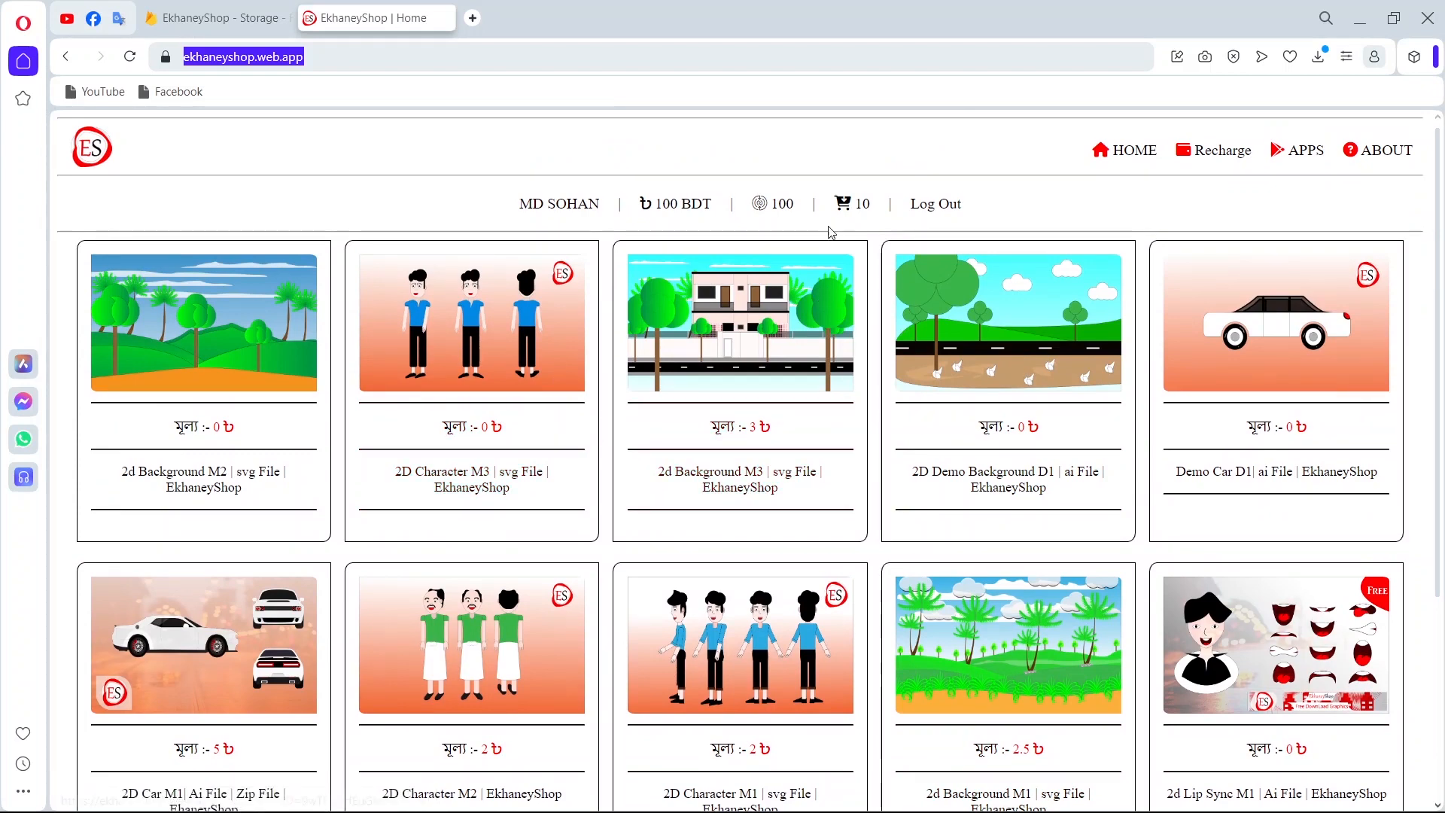
scroll(958, 359, down, 3)
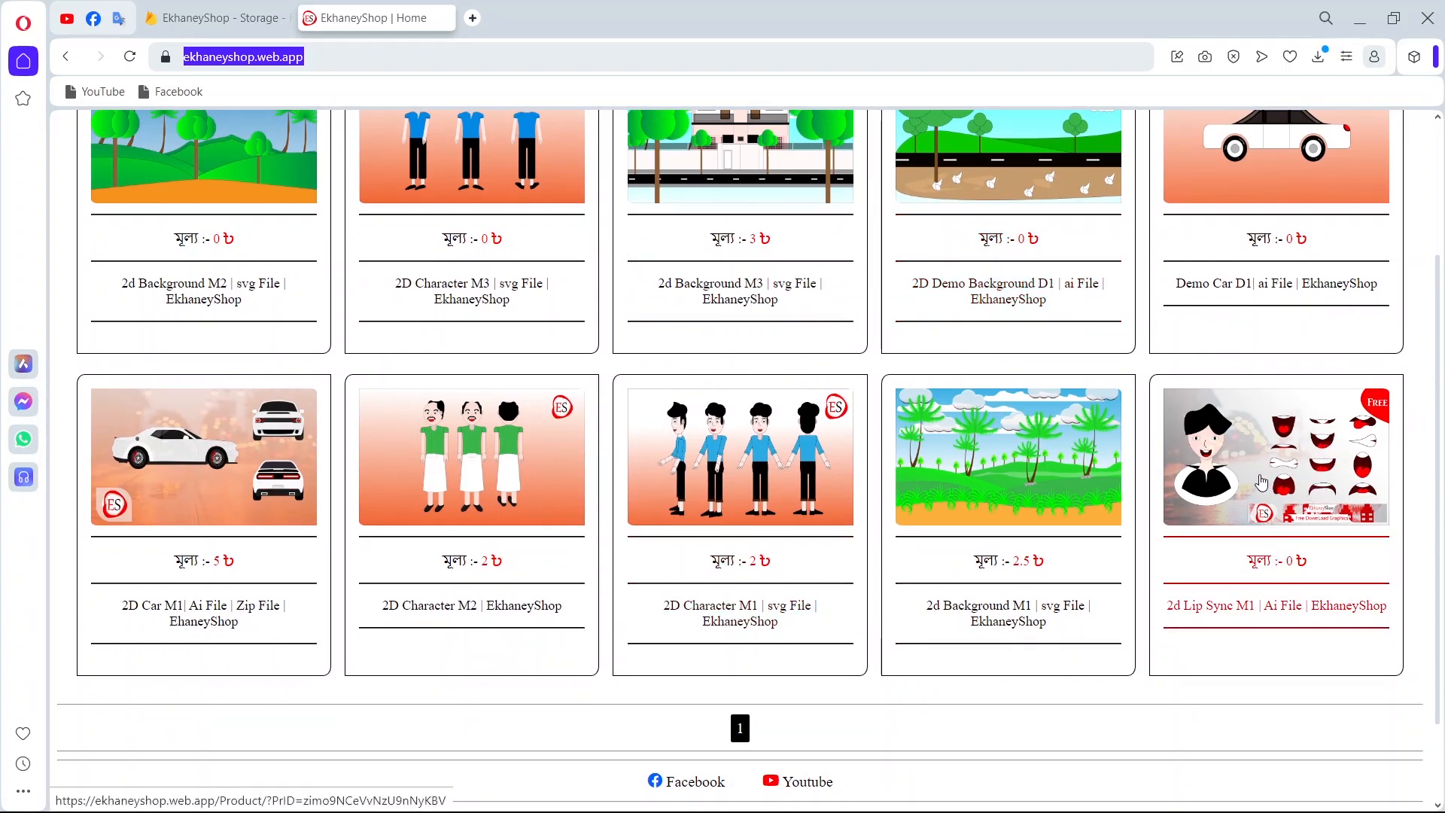
click(1296, 472)
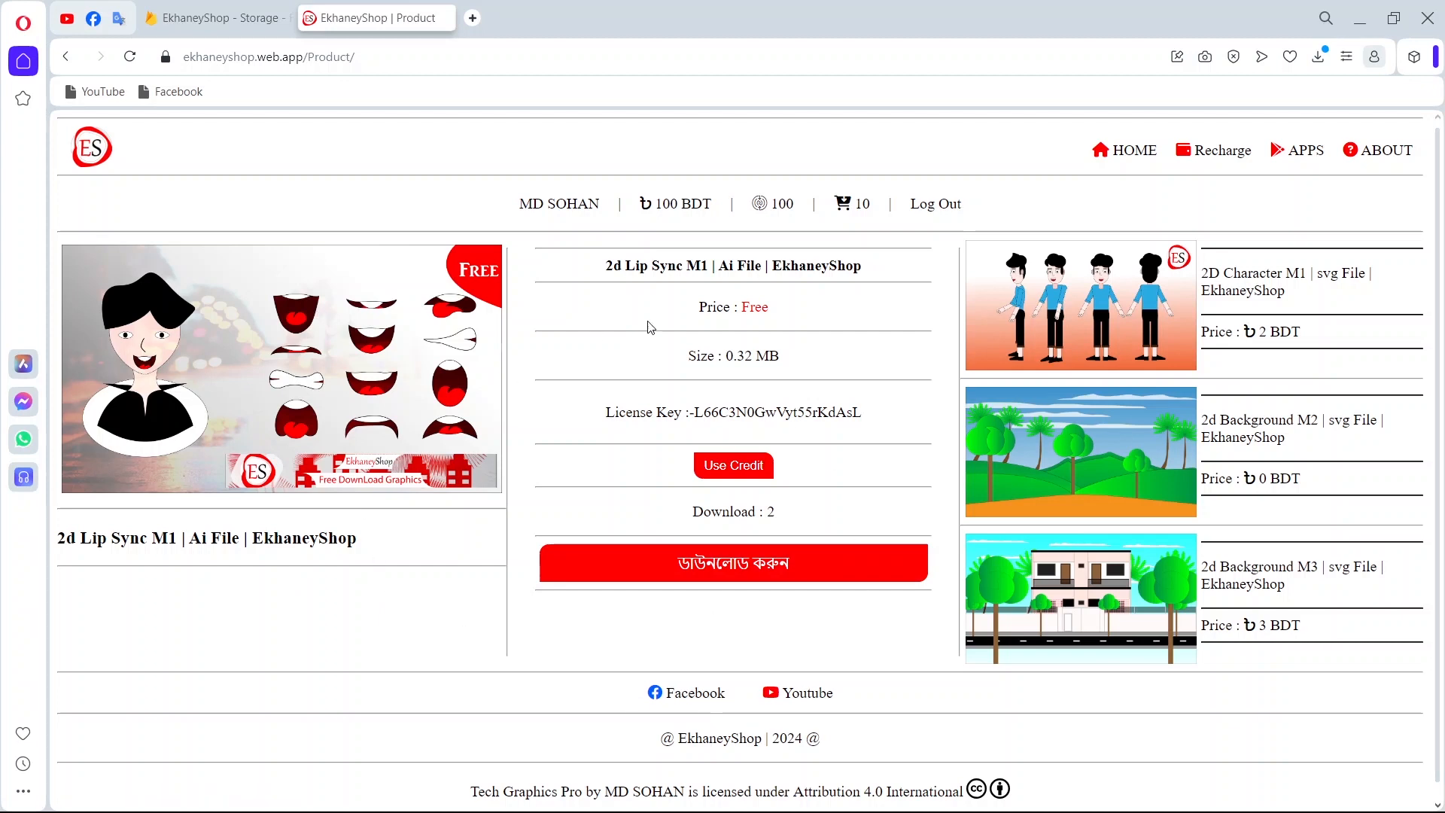
click(723, 578)
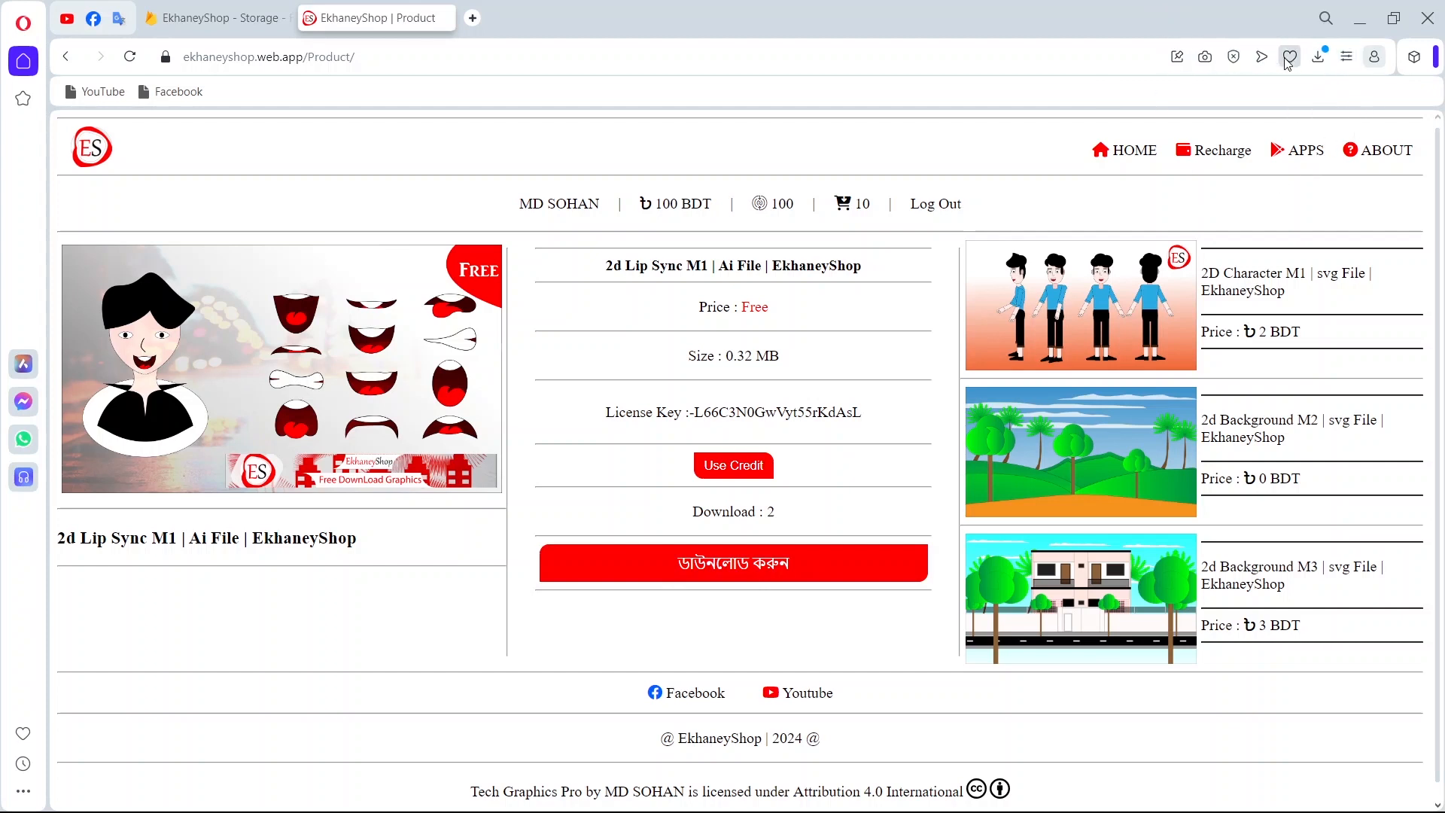
click(1318, 58)
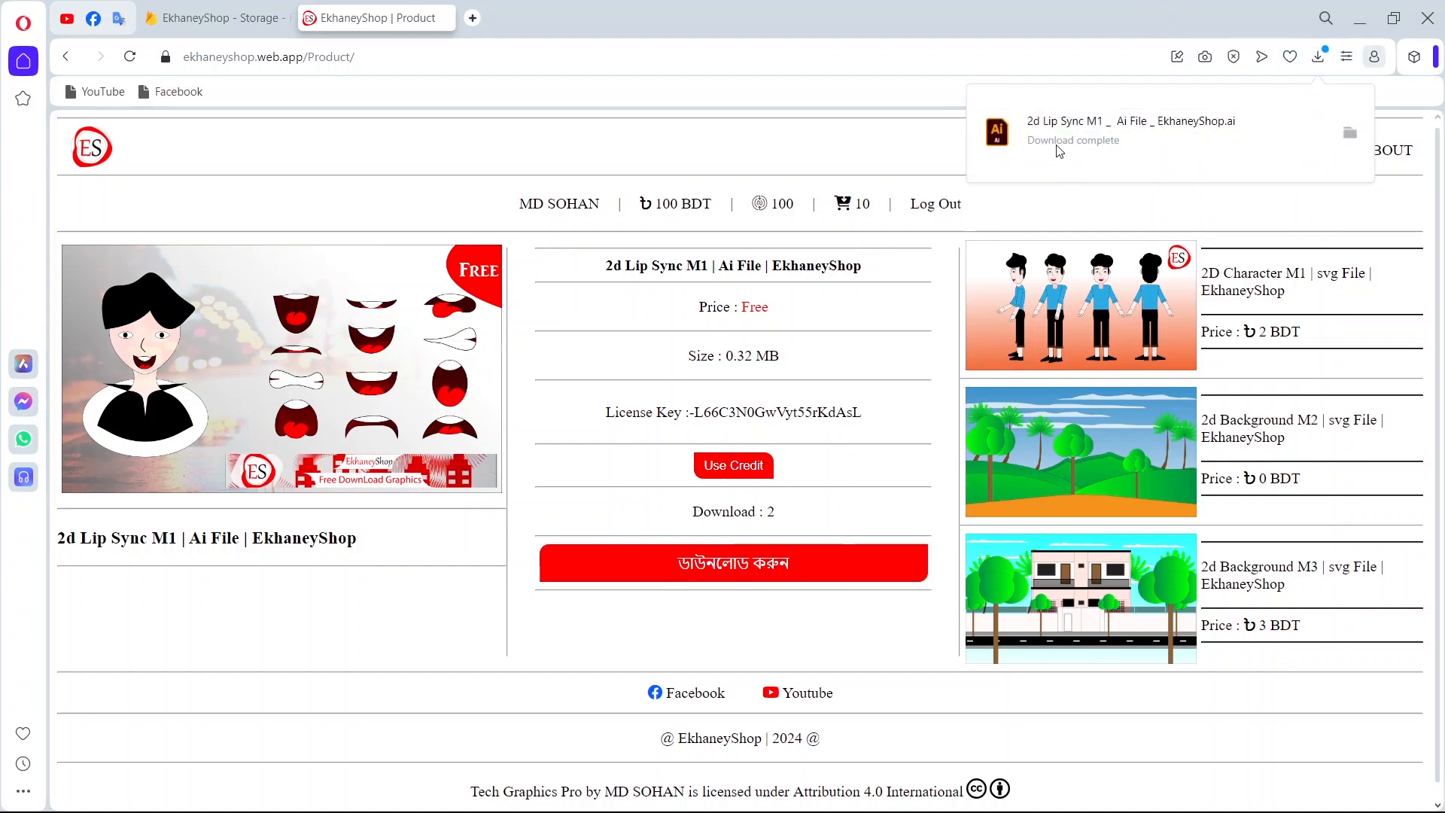
Return to the product list, download the 2D Character M1 svg file, and minimise the browser
click(66, 56)
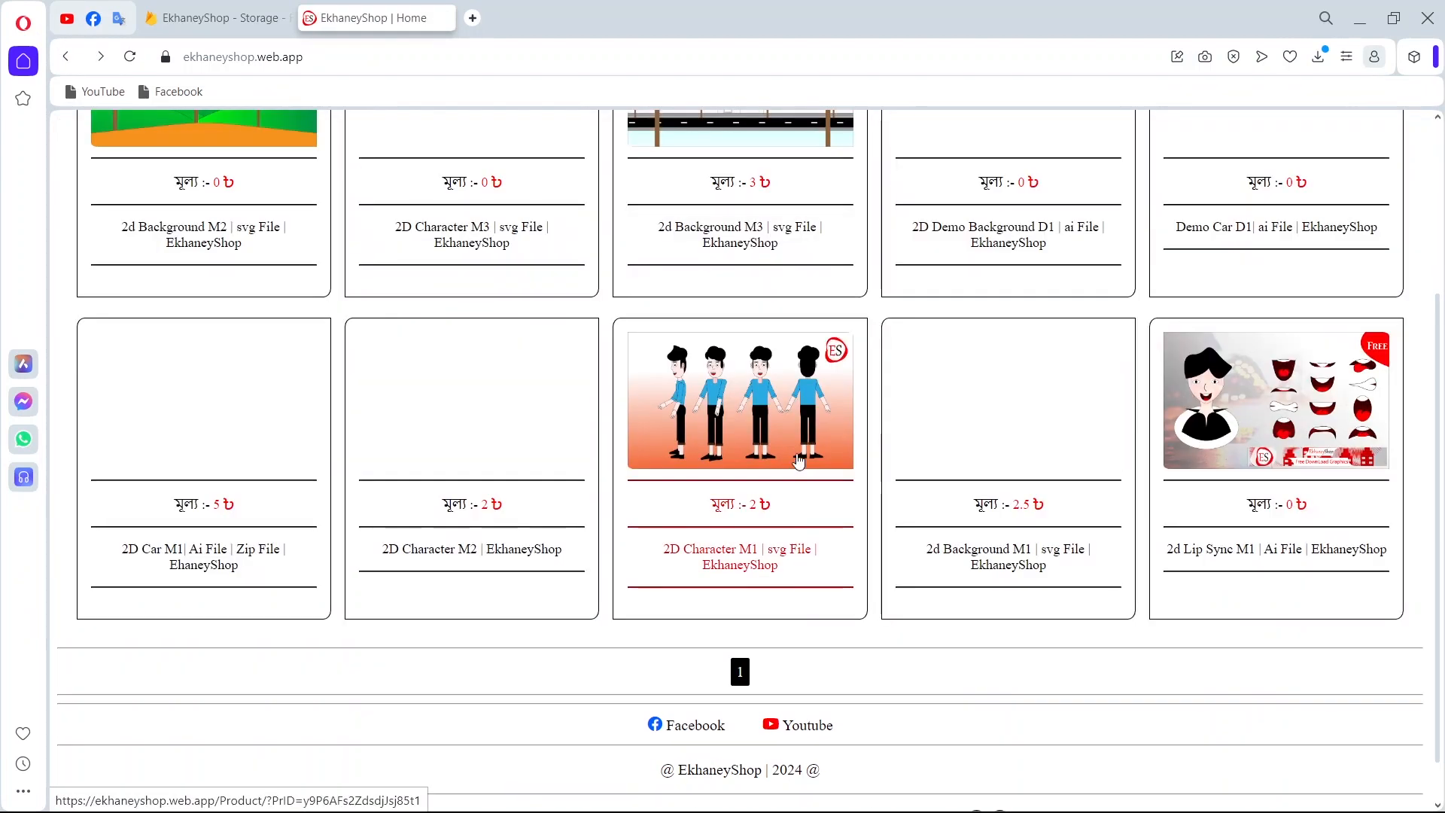
click(749, 423)
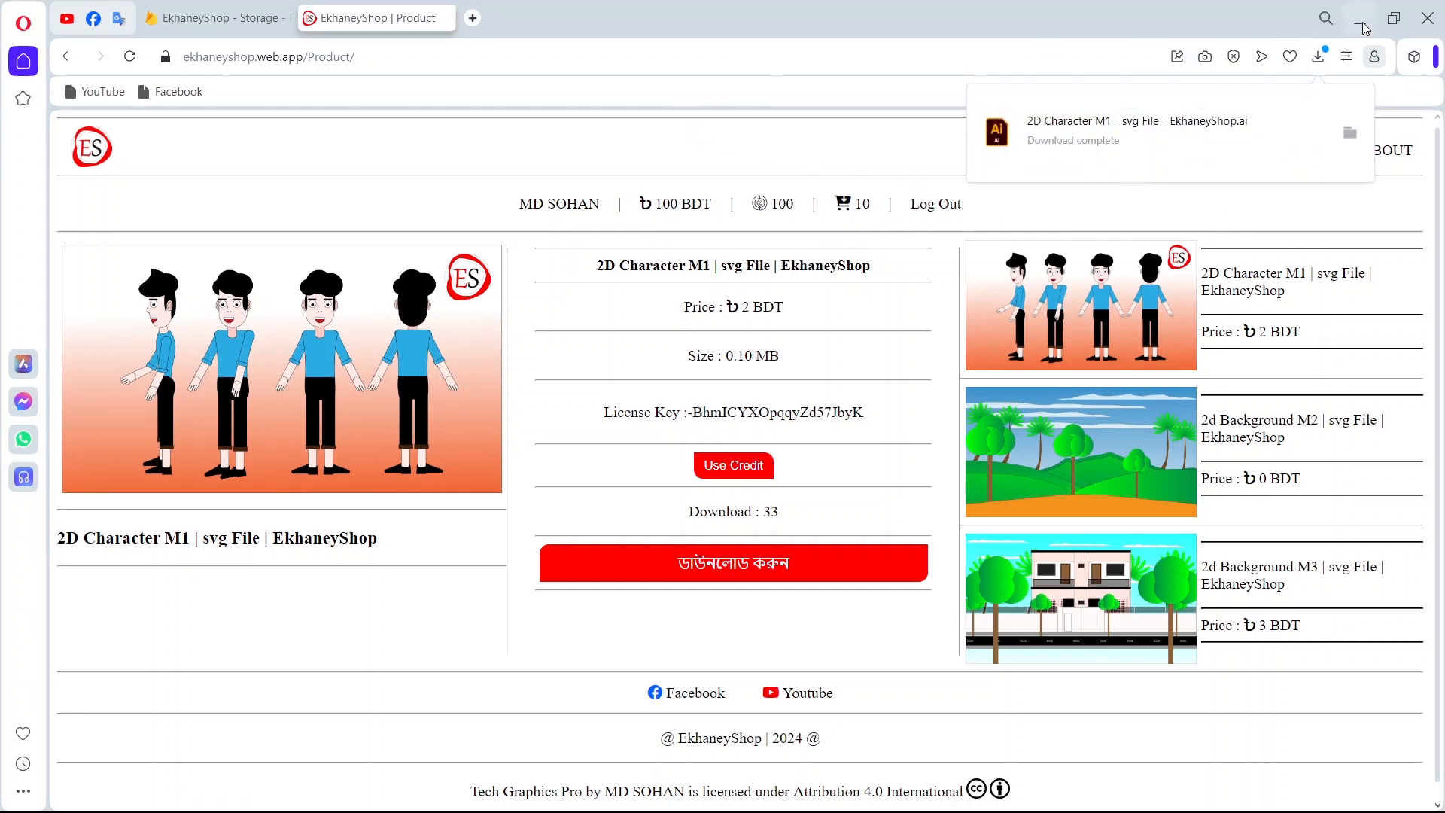
click(1364, 27)
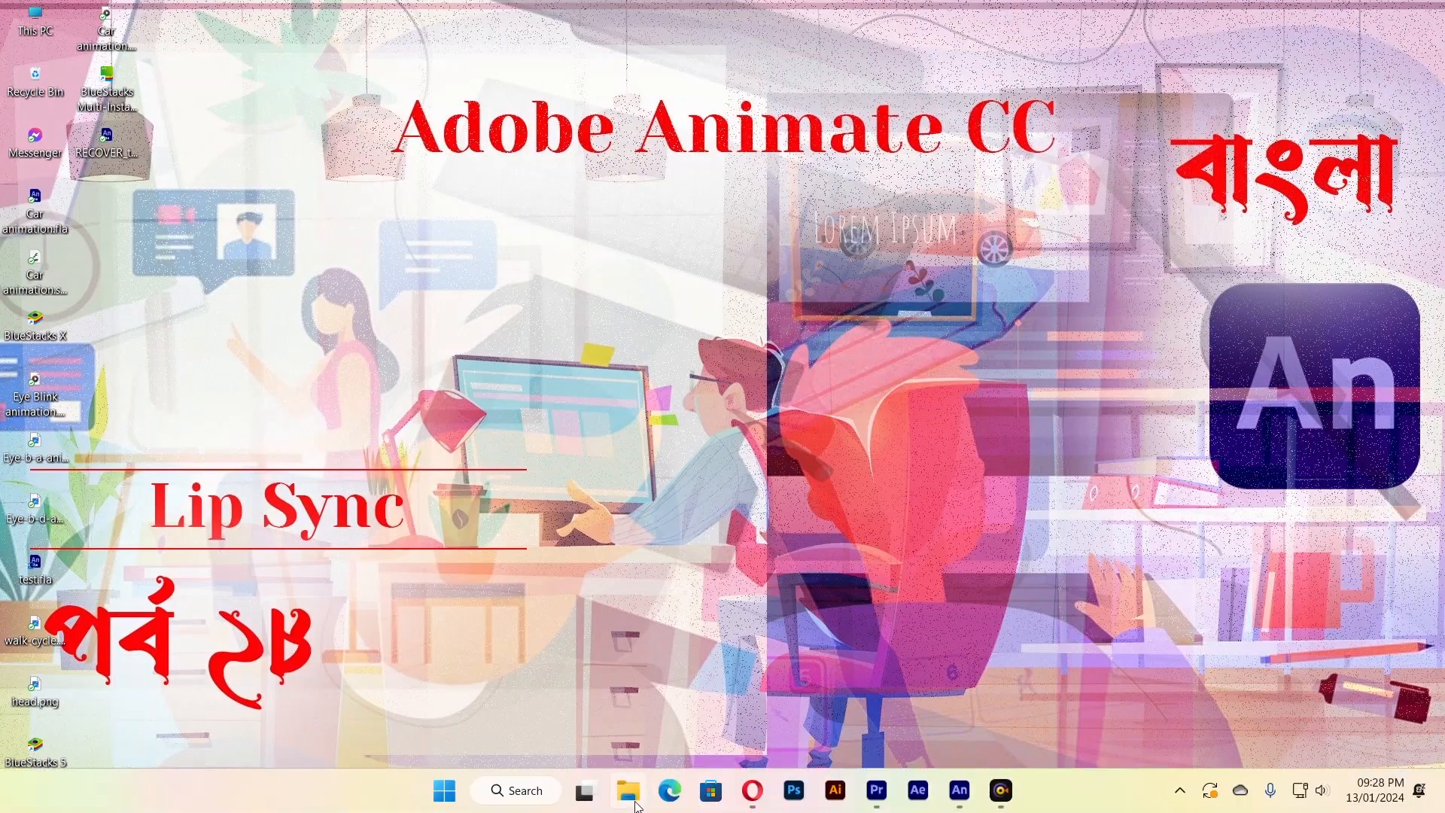
Open the Downloads folder in File Explorer and listen to Audio 2_131 Audio Extracted.wav
click(629, 790)
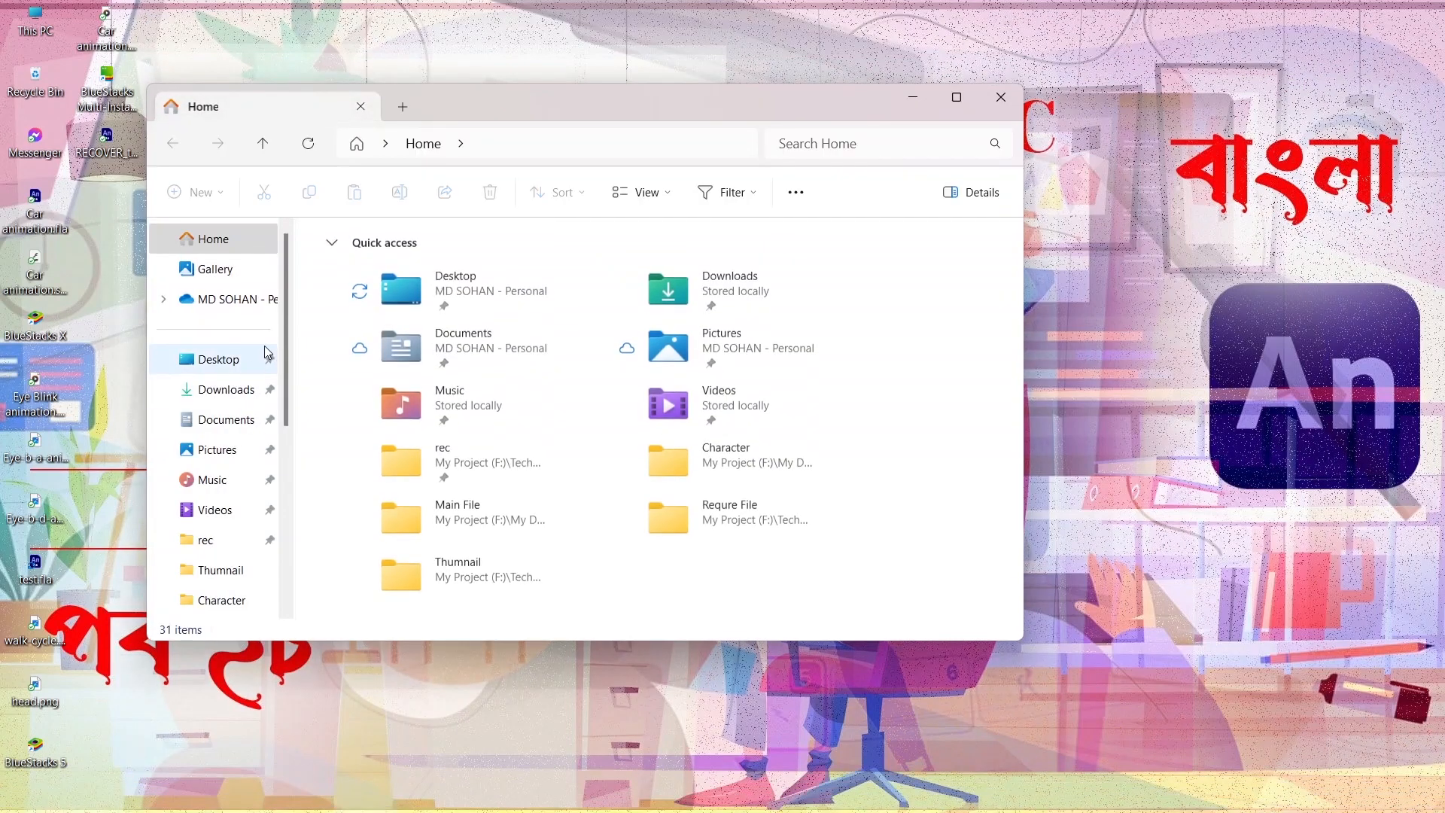
click(218, 390)
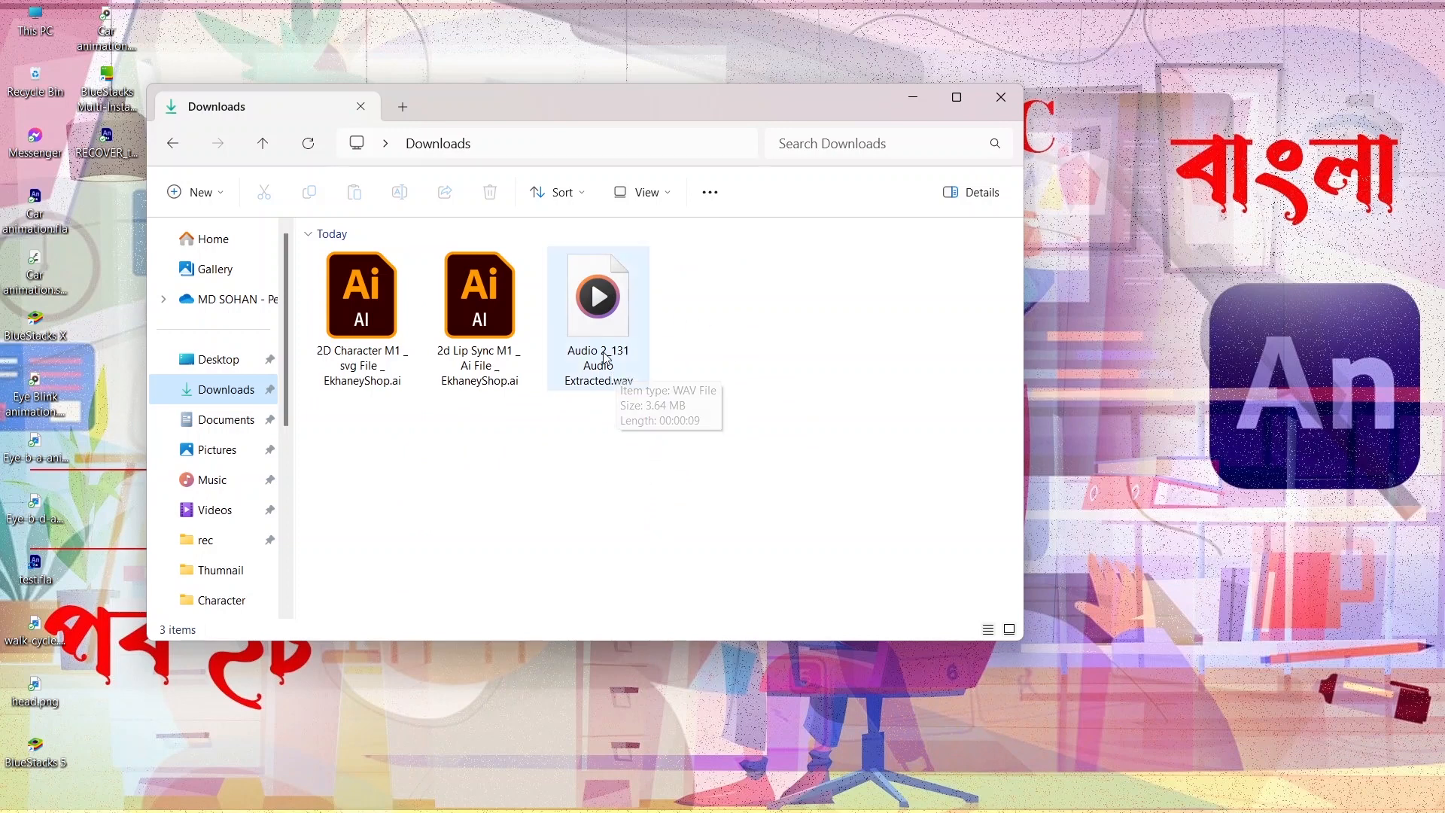
double_click(614, 328)
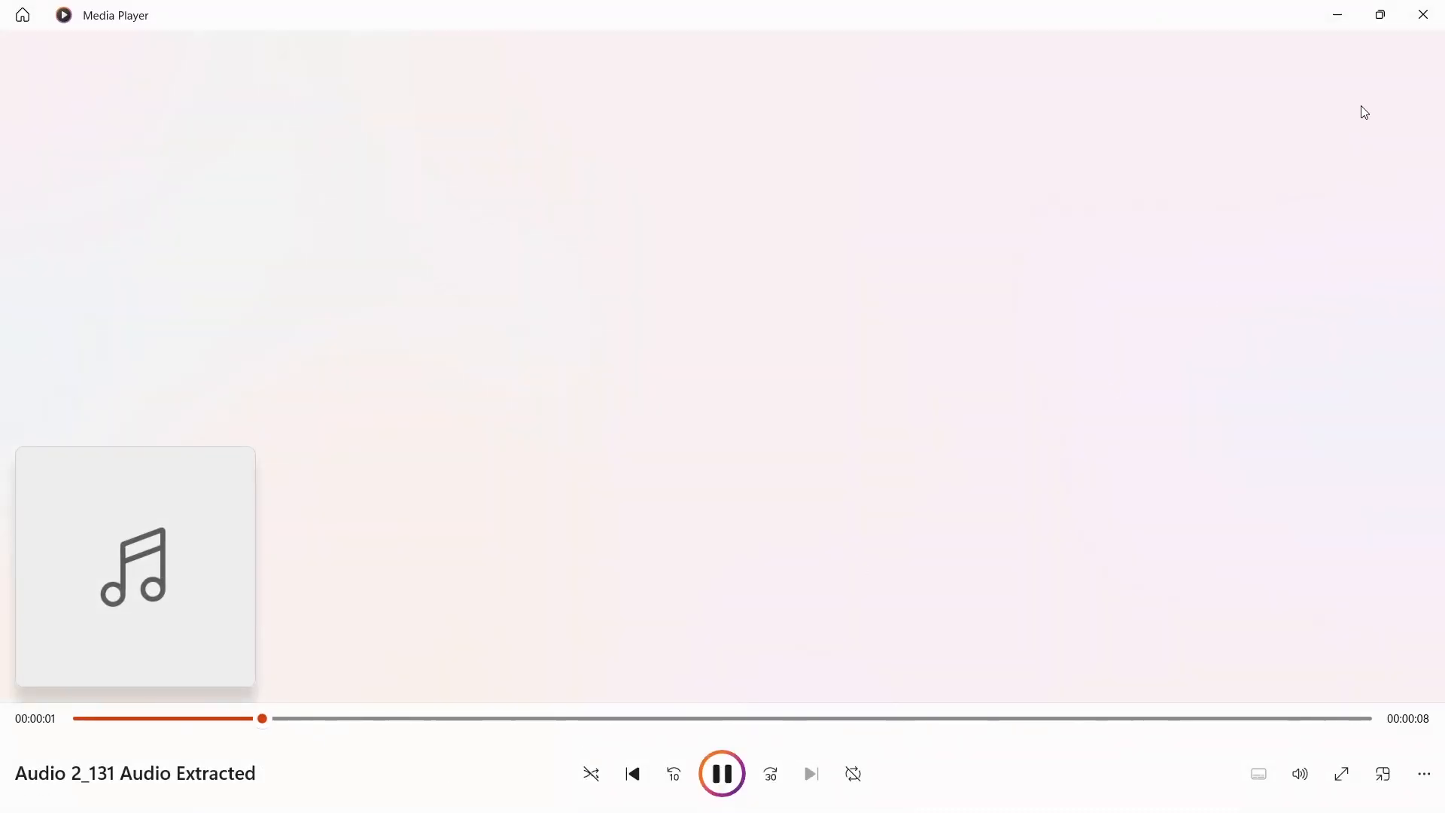
click(1422, 14)
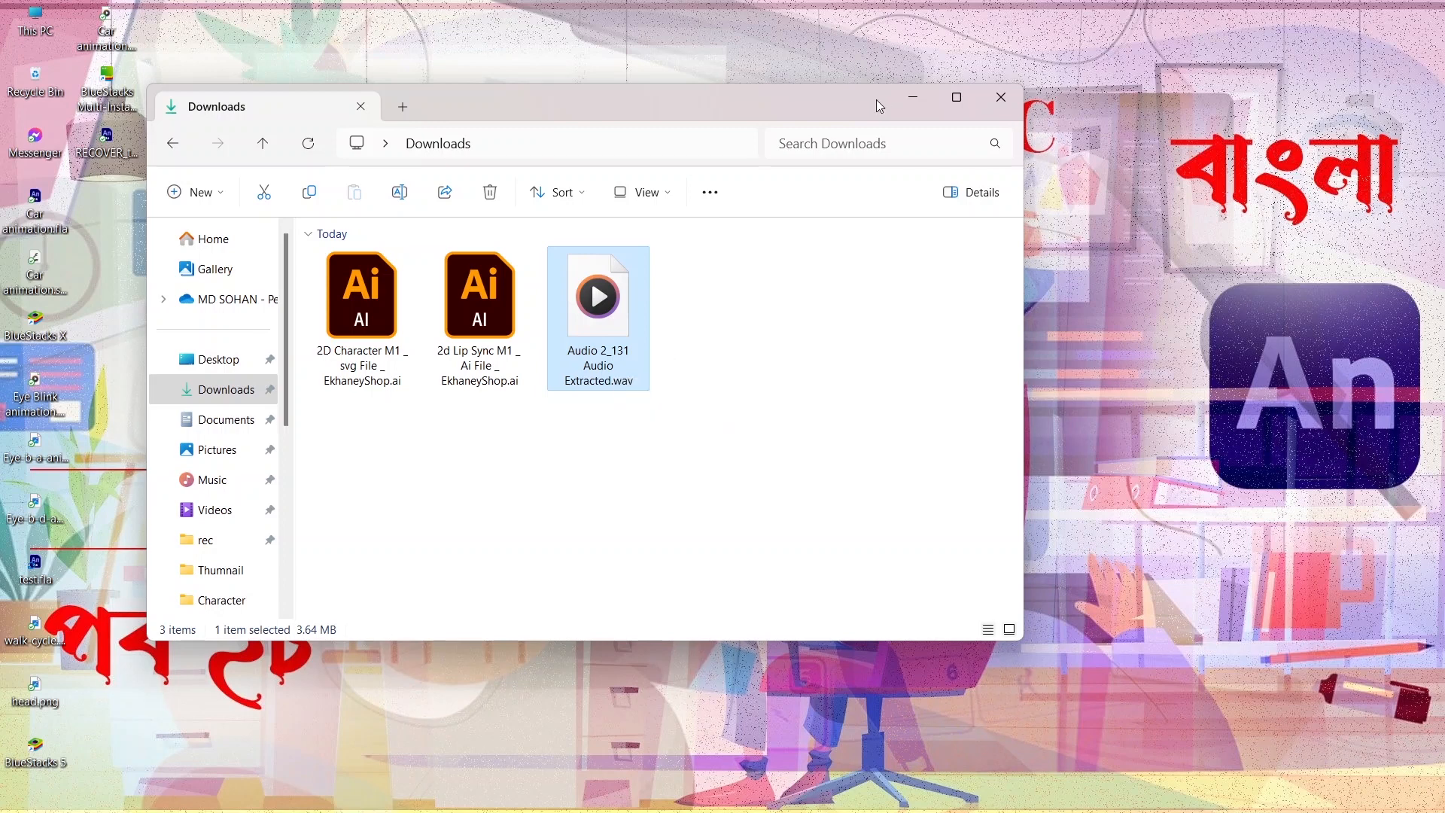
click(912, 95)
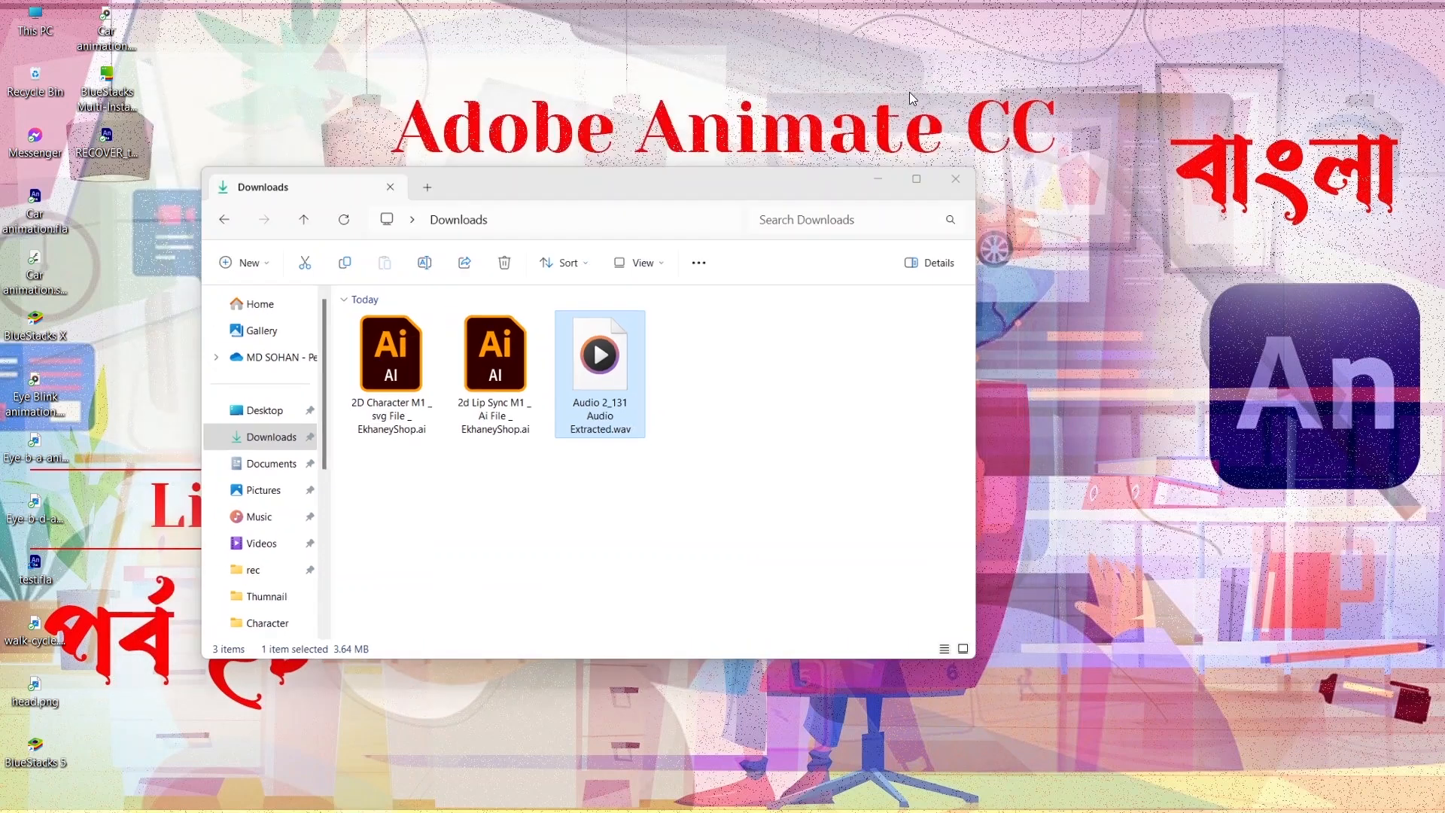
Switch to Adobe Animate and import 2D Character M1 _ svg File _ EkhaneyShop.ai to the stage of test.fla with all layers selected
mouse_move(958, 796)
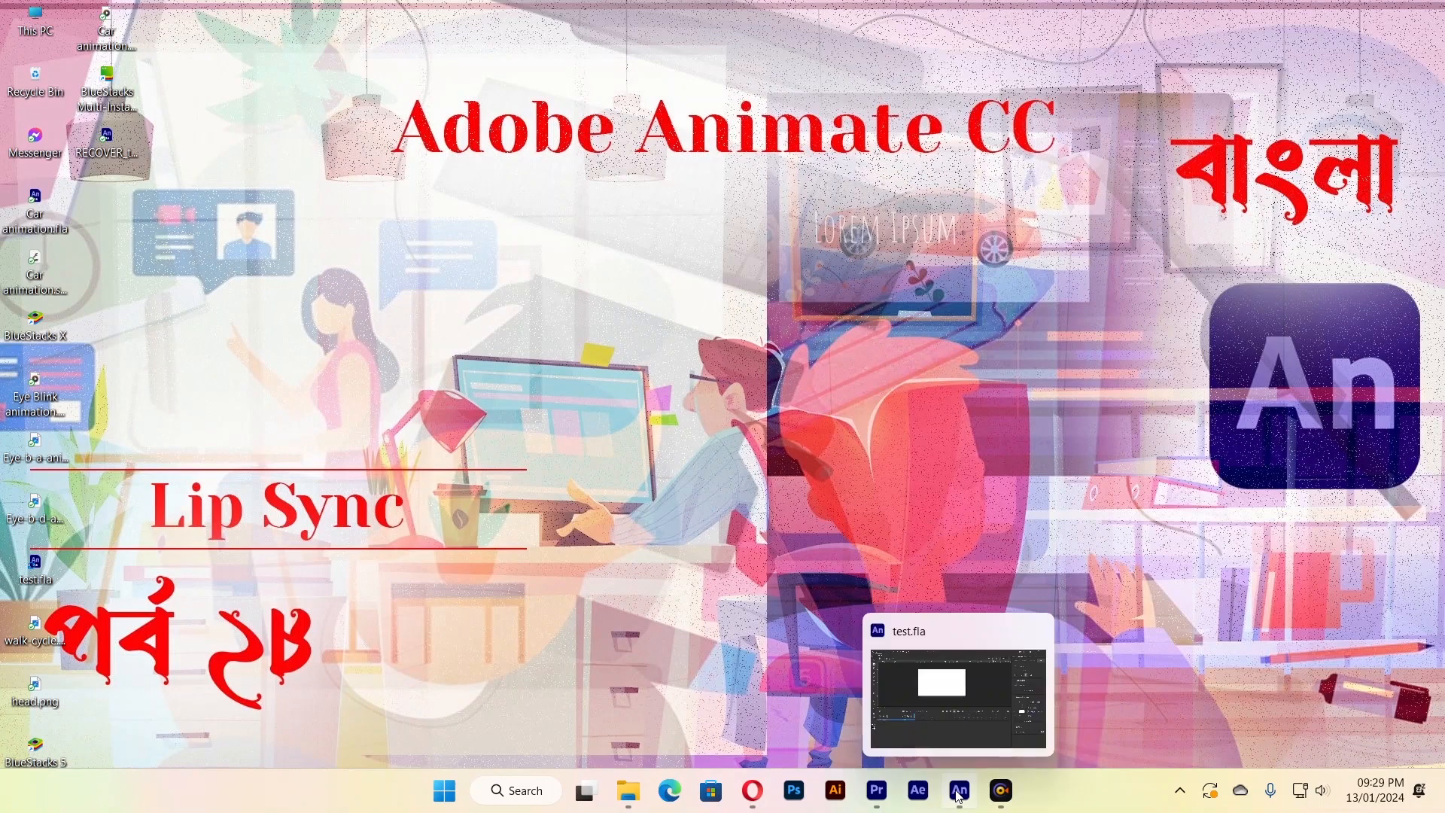
click(958, 715)
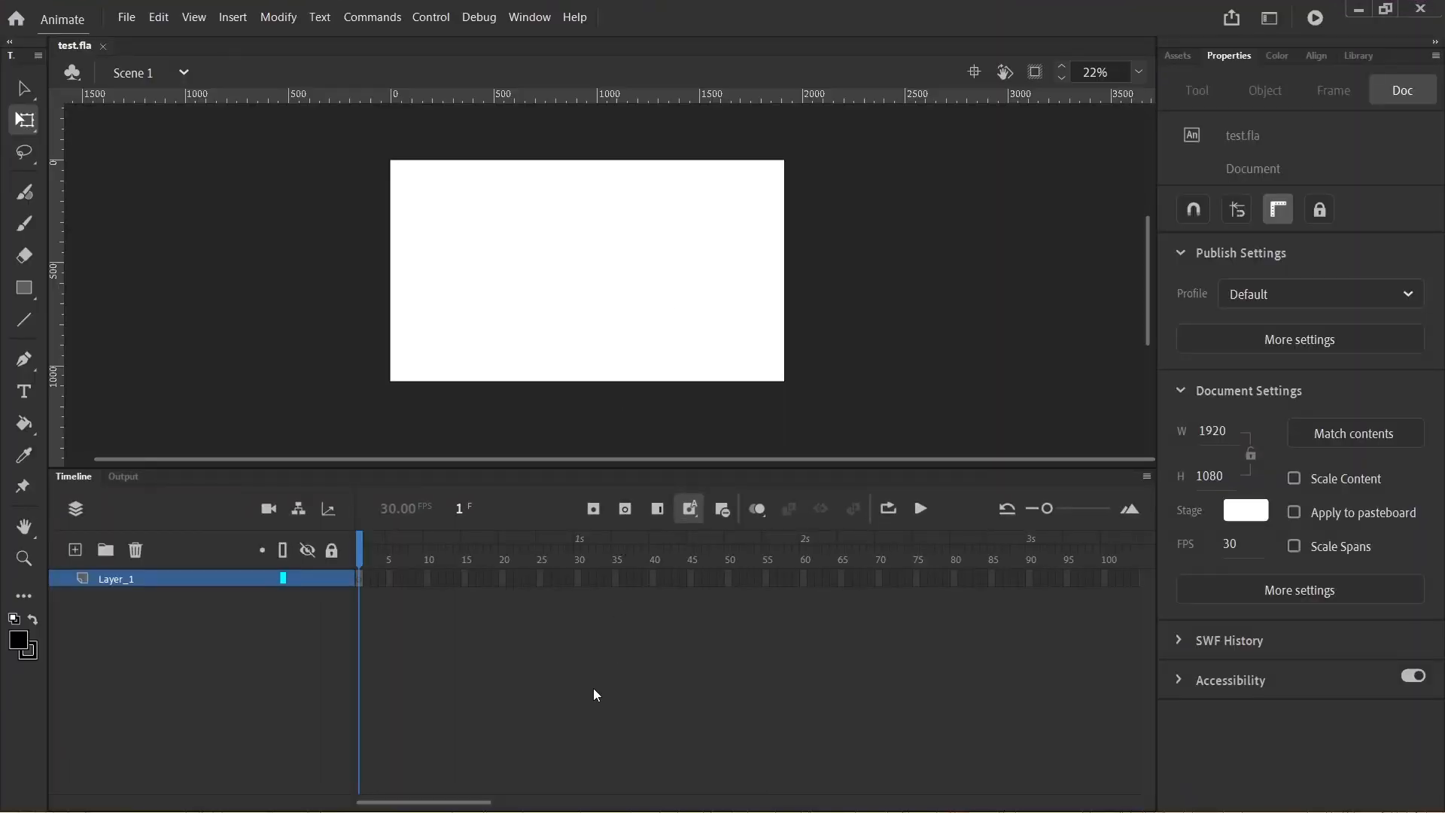
key(ctrl+0)
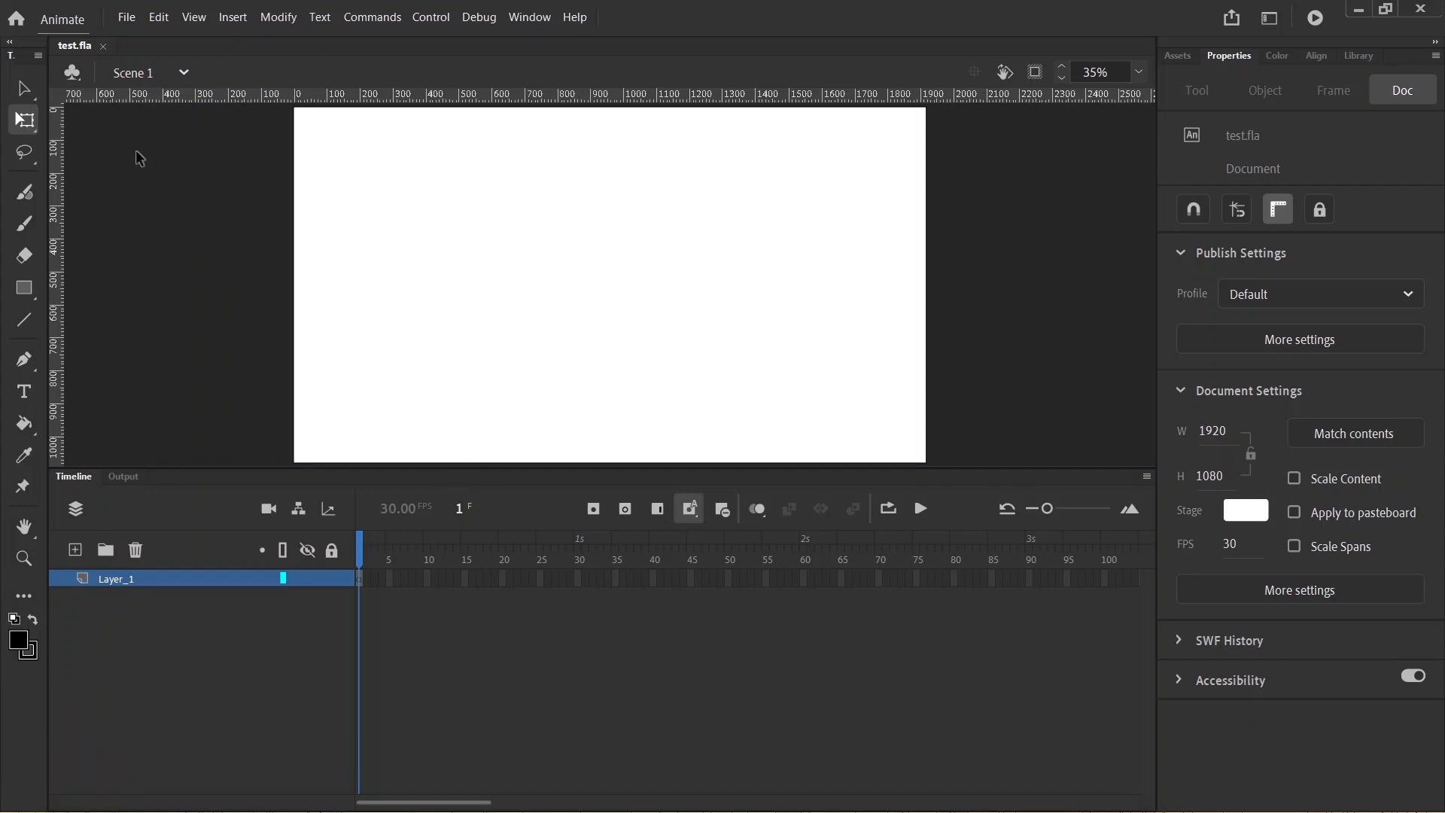
click(127, 17)
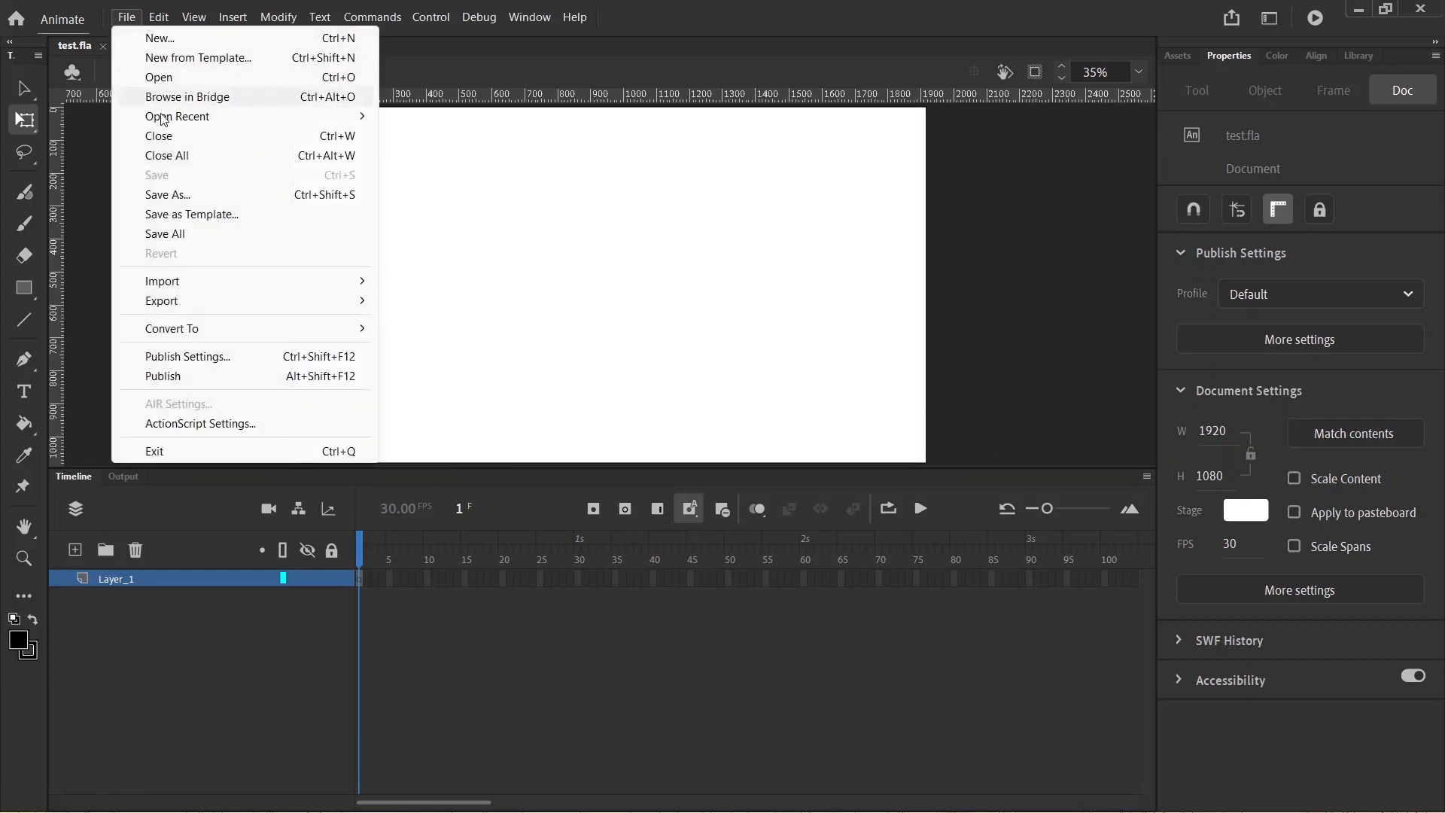
mouse_move(163, 292)
click(474, 278)
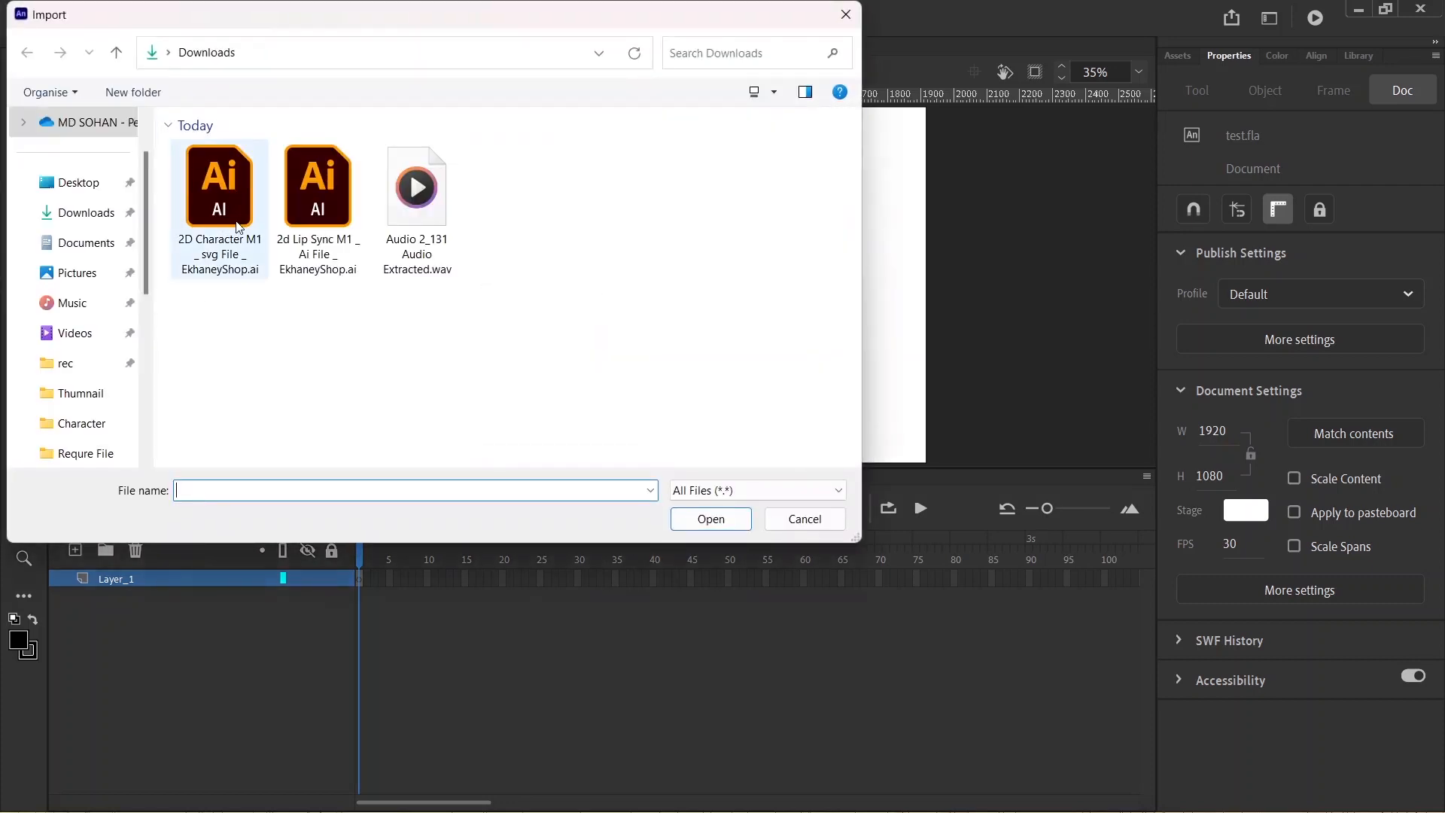
click(238, 226)
click(711, 518)
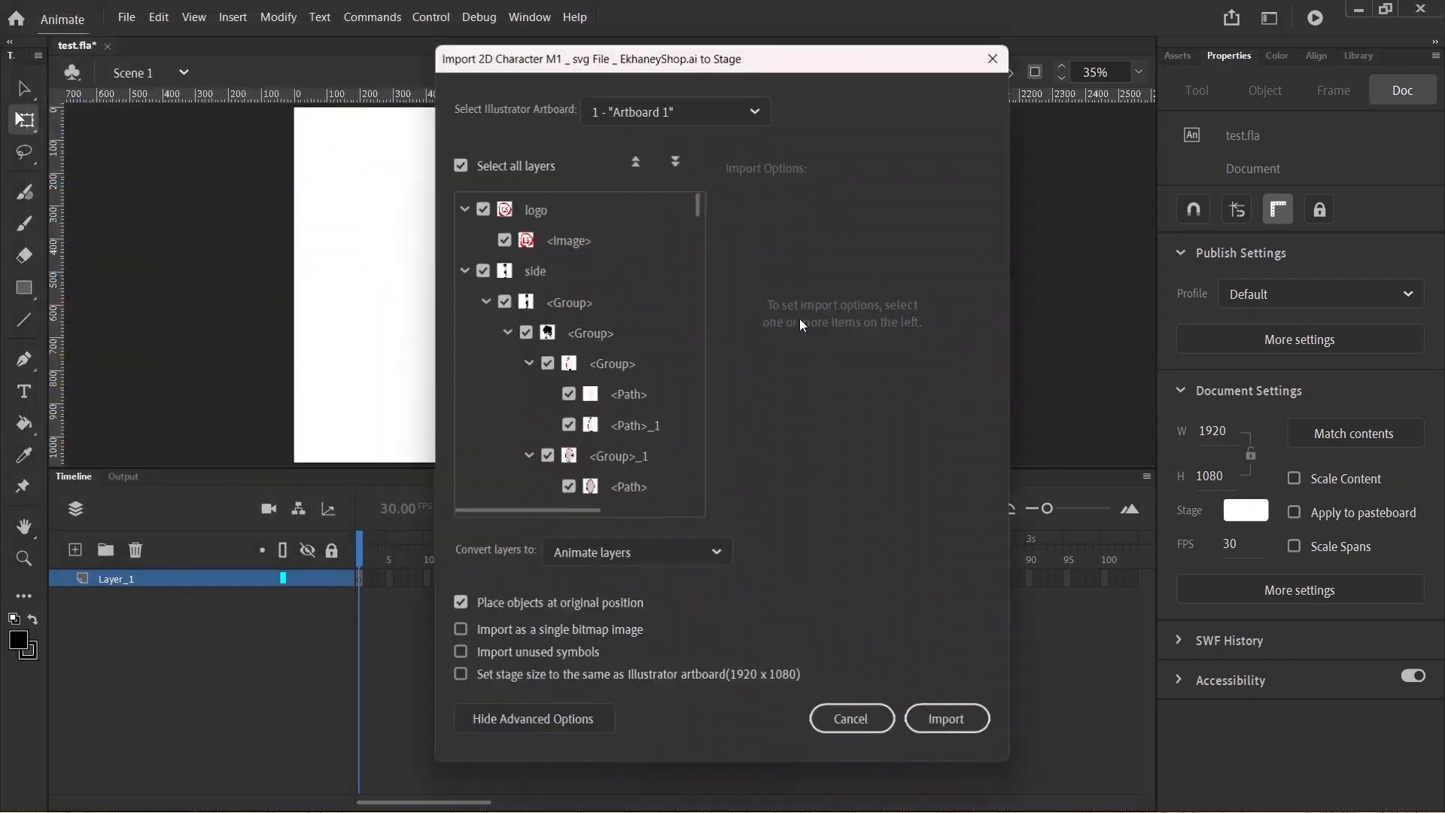
click(948, 720)
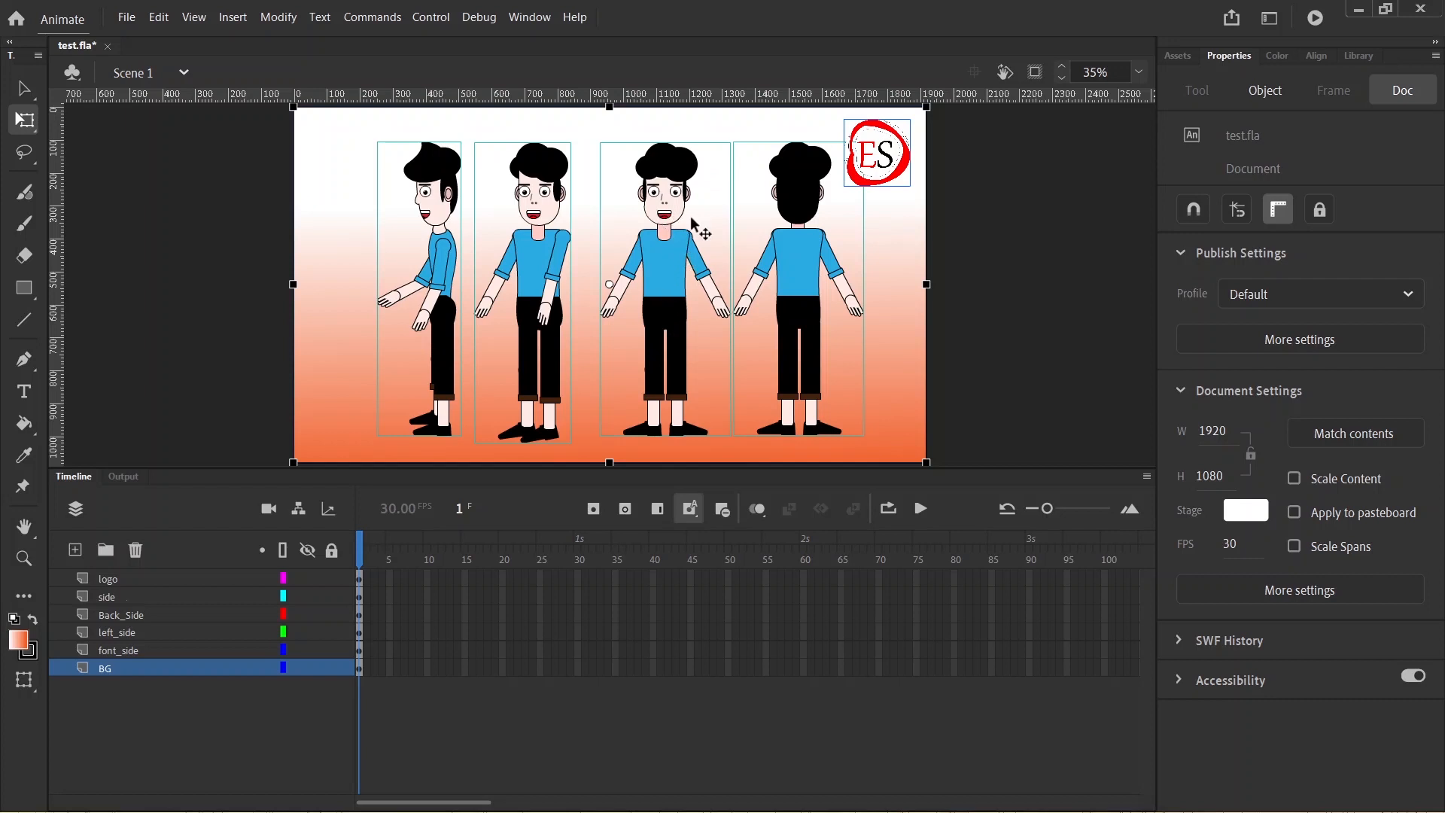
Delete the logo, side, Back_Side, left_side and BG layers, keeping font_side locked during the cleanup and unlocking it at the end
click(146, 652)
click(332, 649)
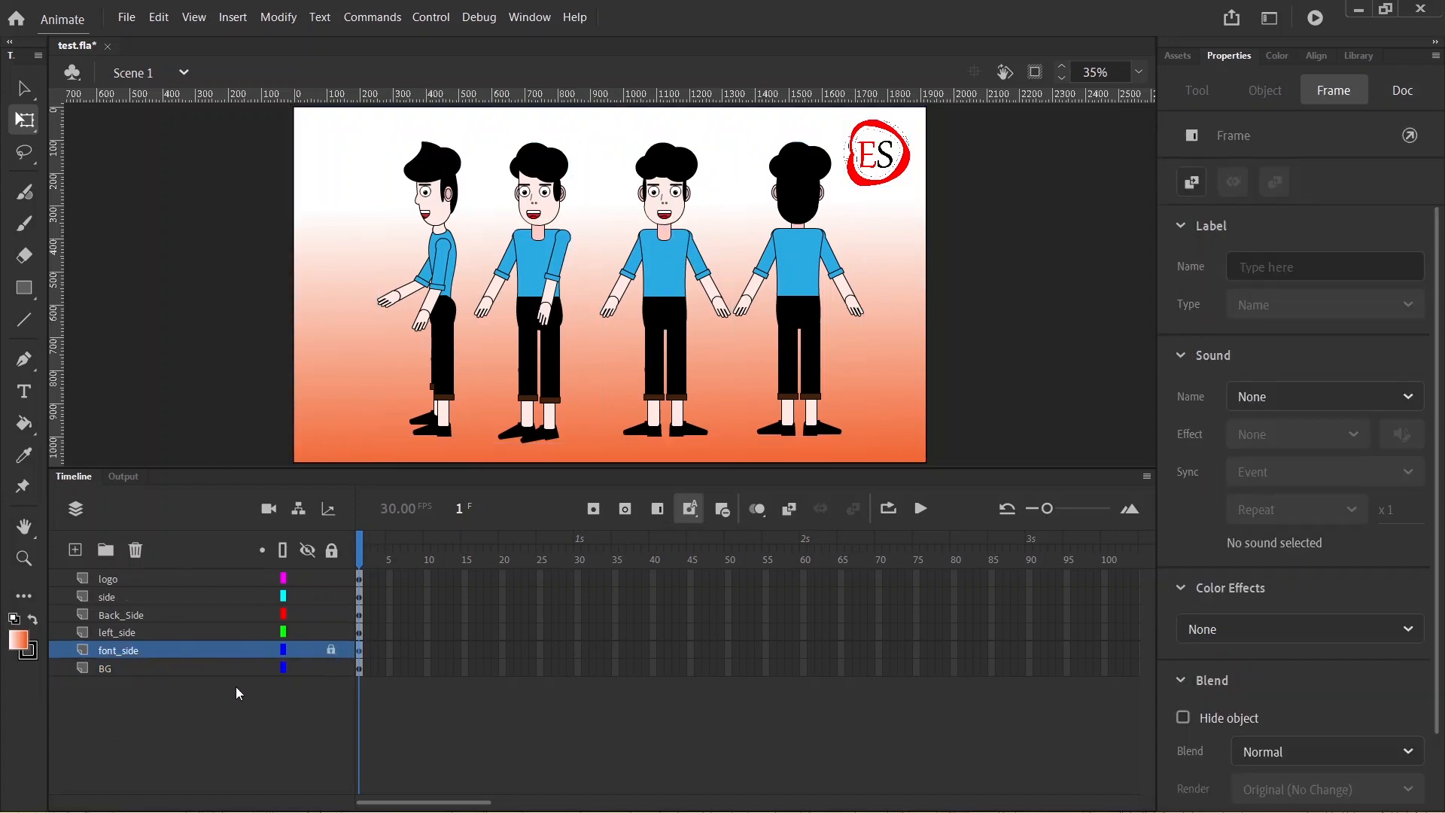
click(181, 578)
click(138, 551)
click(136, 550)
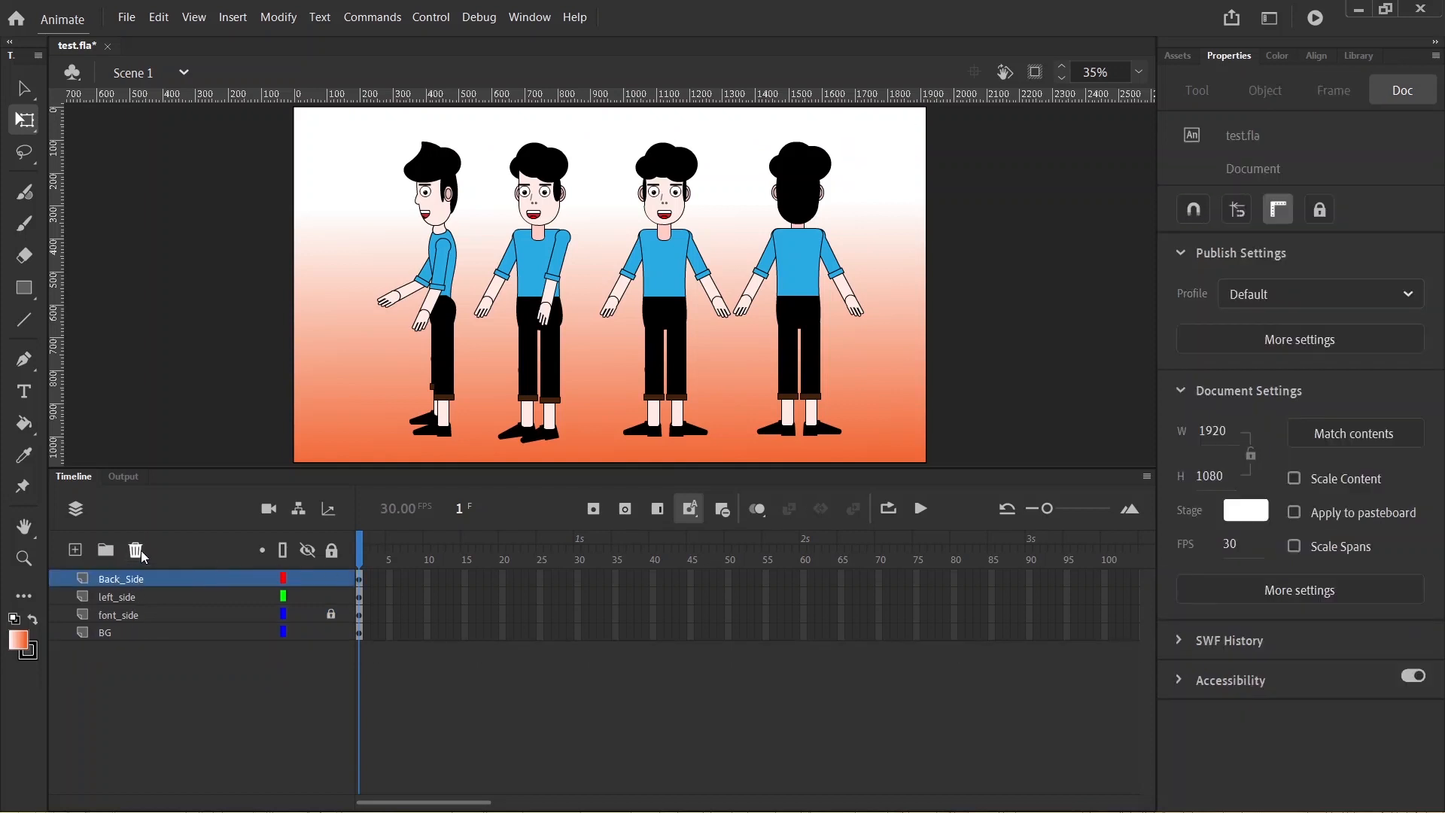
click(136, 550)
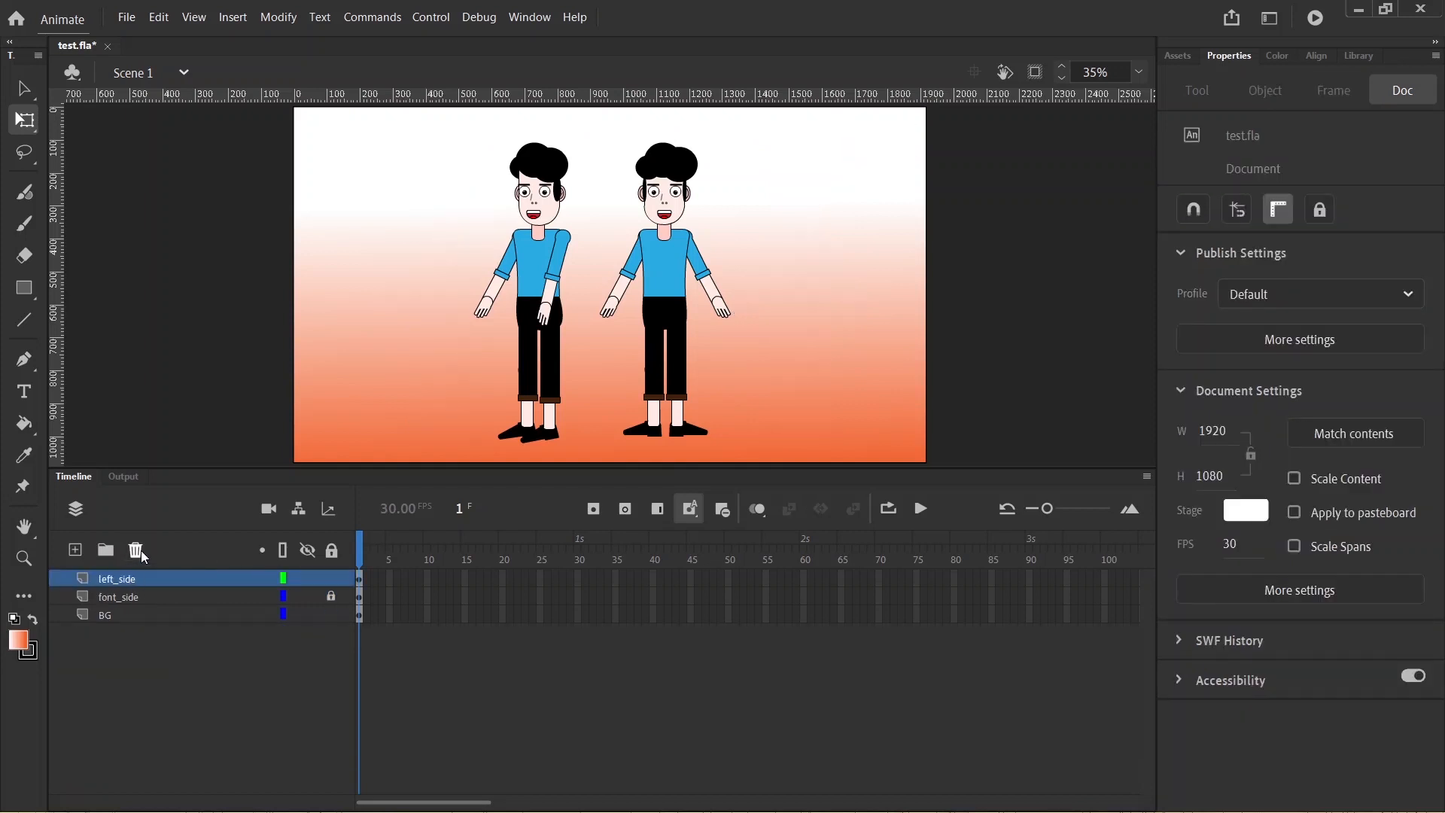
click(142, 550)
click(133, 597)
click(137, 550)
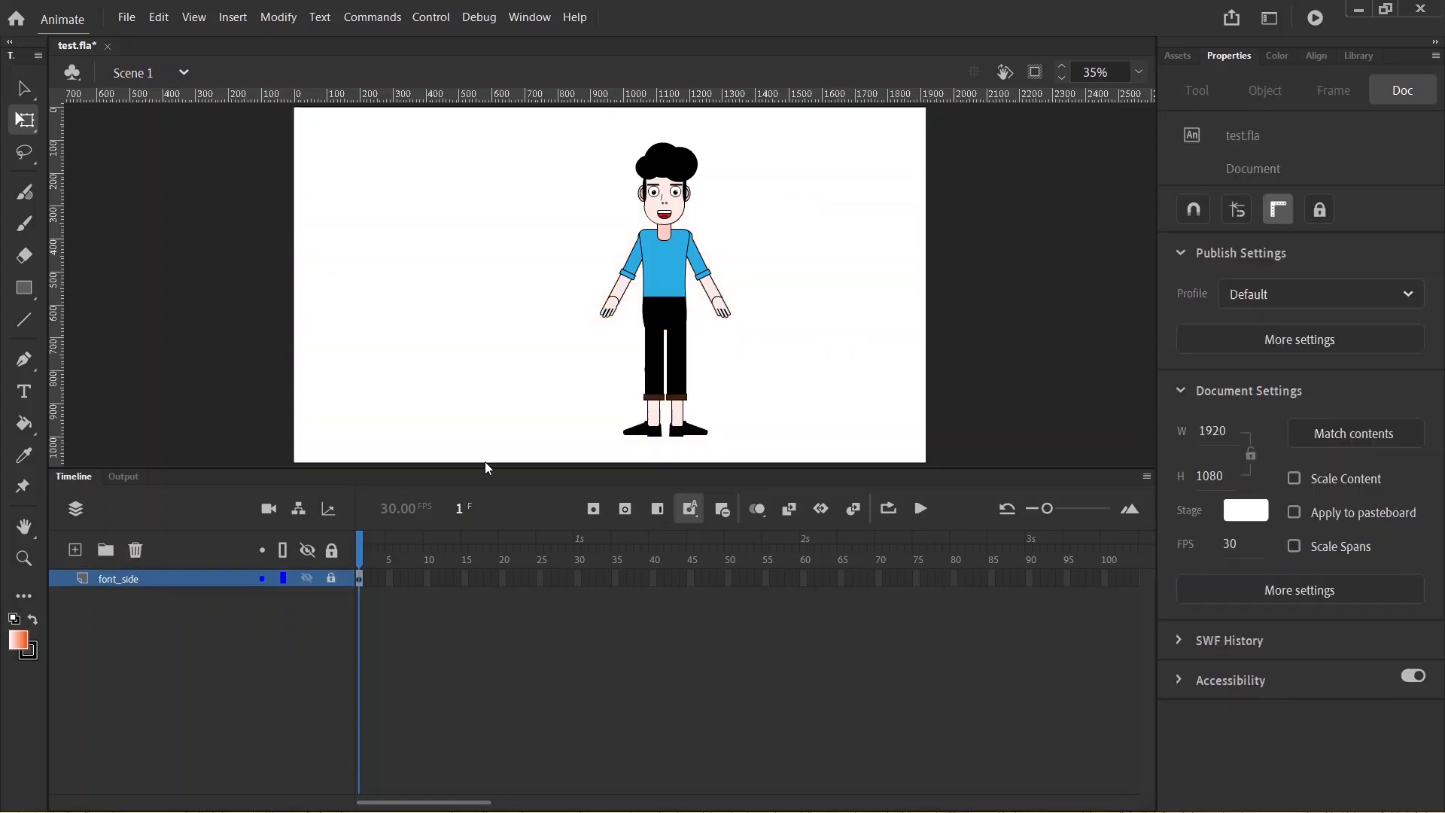
click(336, 586)
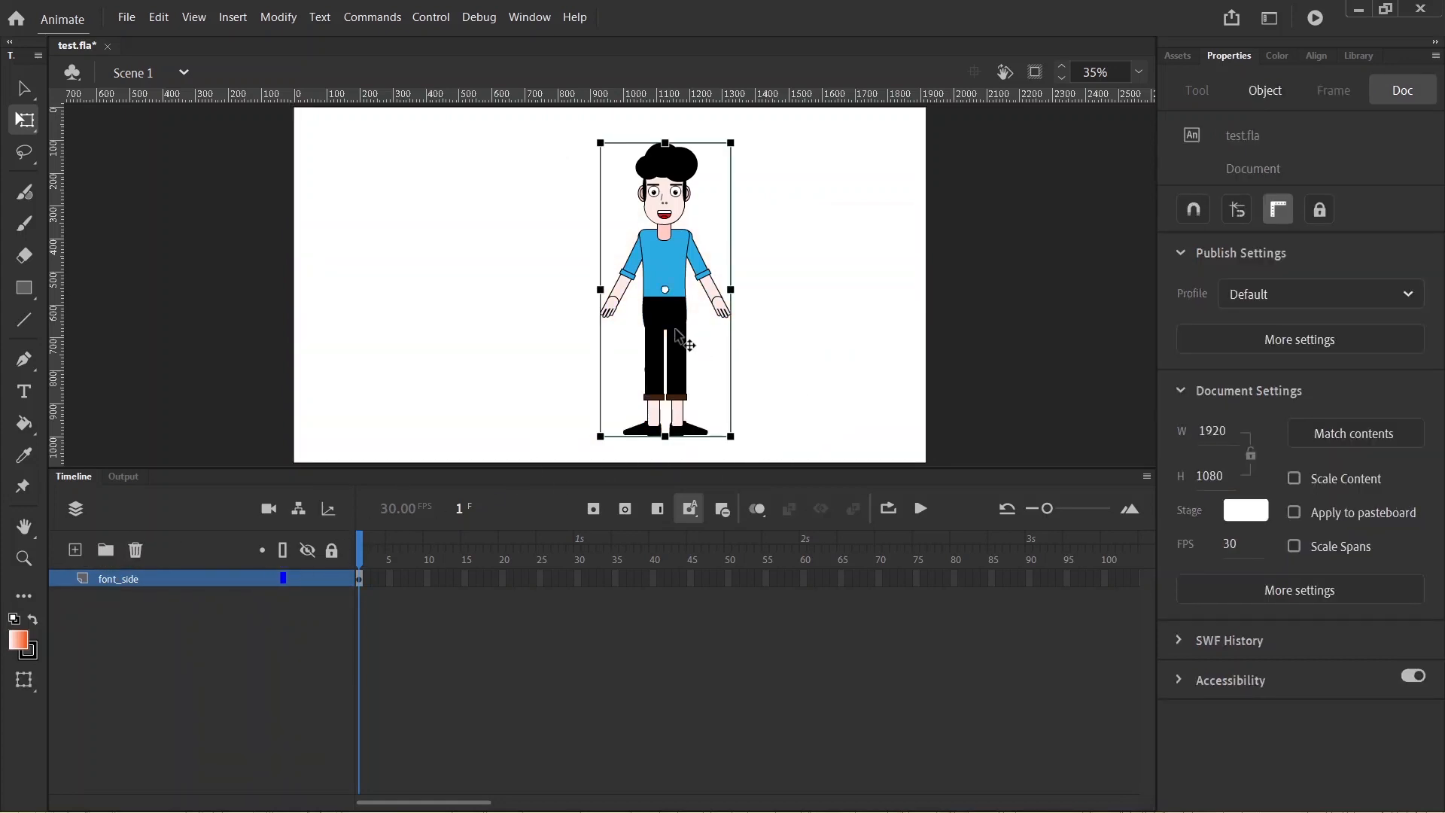
Move the front-facing character to the middle of the stage at about X 771, Y 104.1 and ungroup it
drag(678, 340, 626, 347)
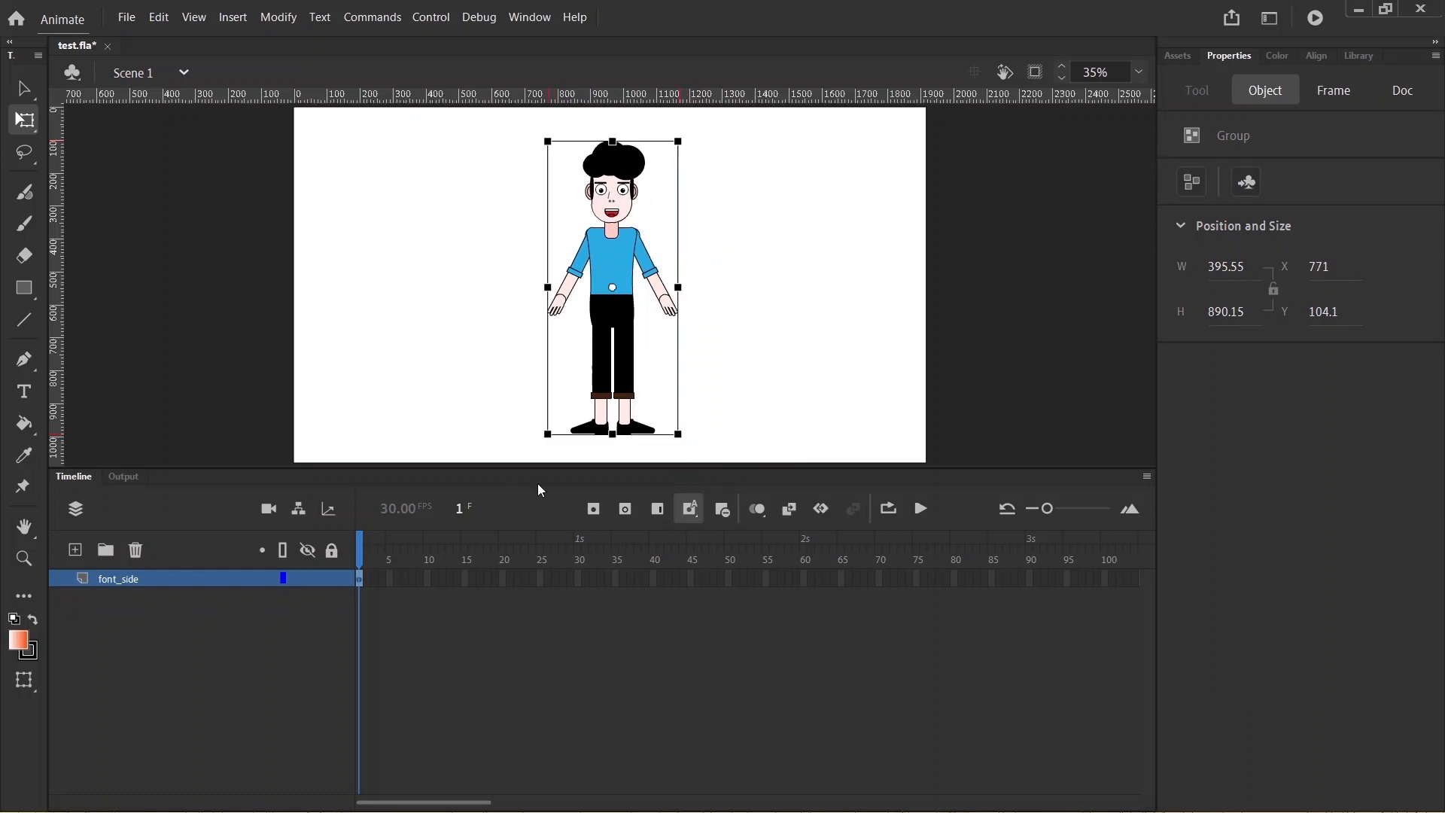
click(17, 96)
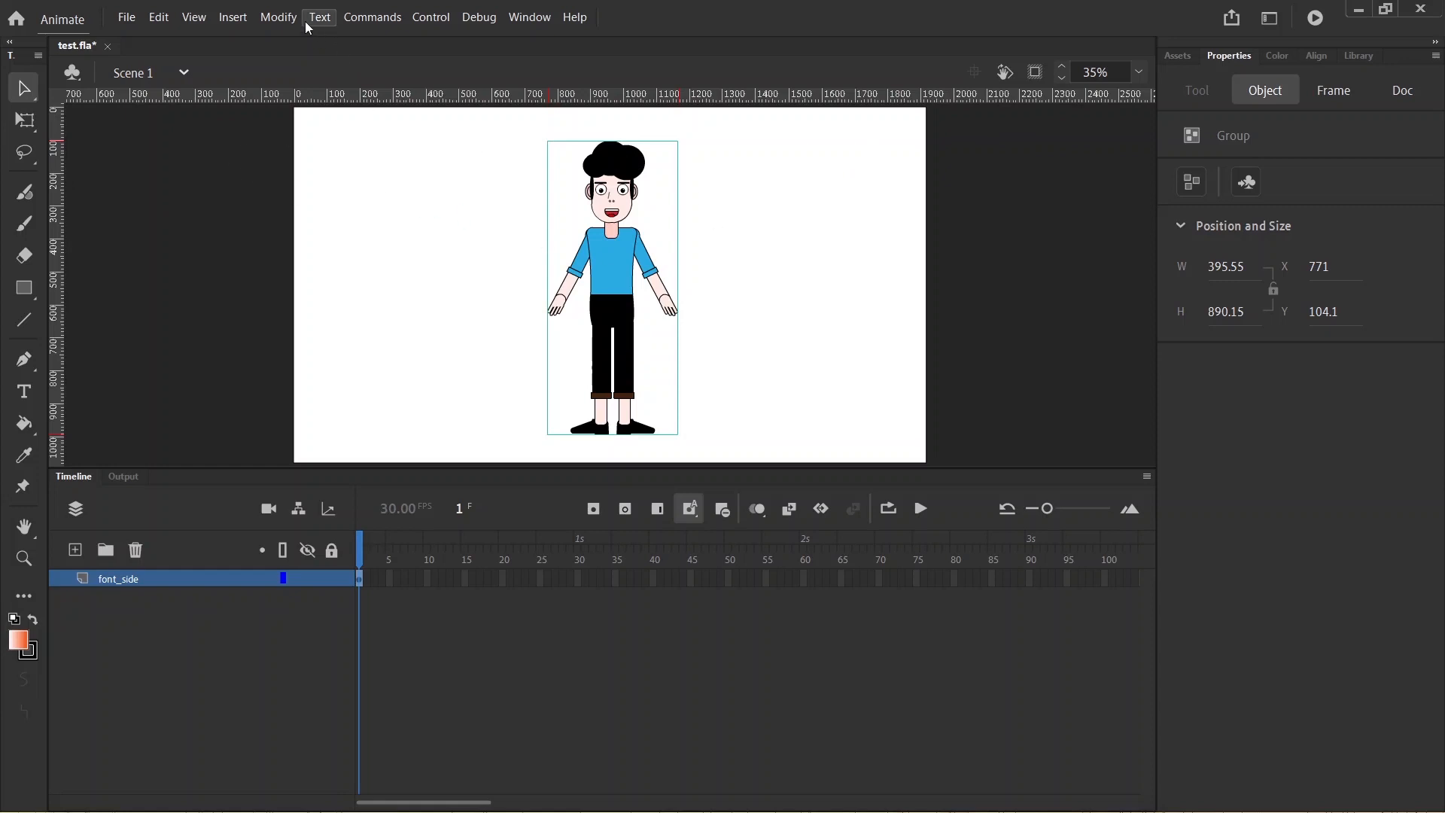
click(277, 16)
click(334, 355)
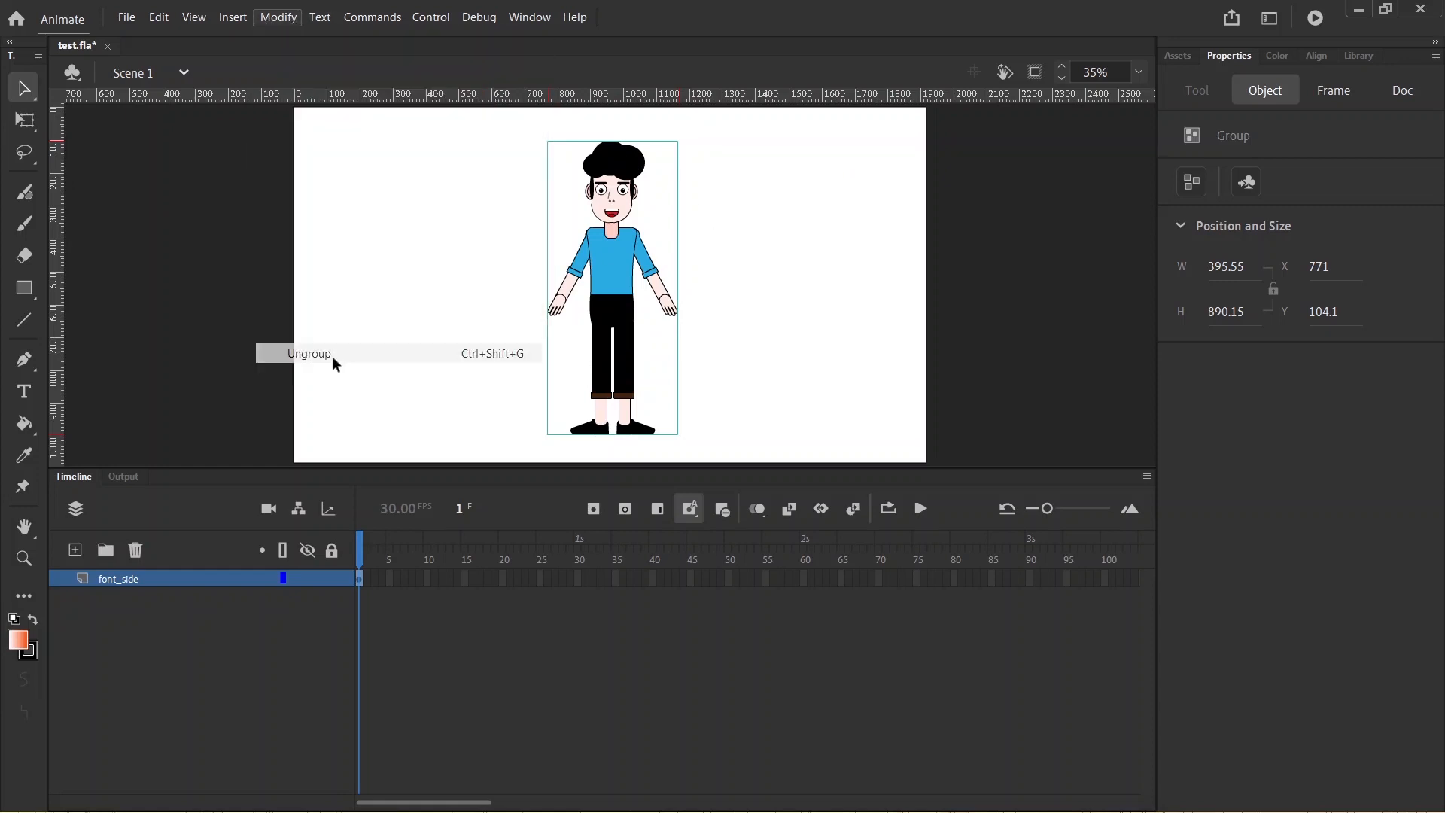
click(937, 345)
Distribute the character's head group to its own layer and rename that layer head
click(614, 219)
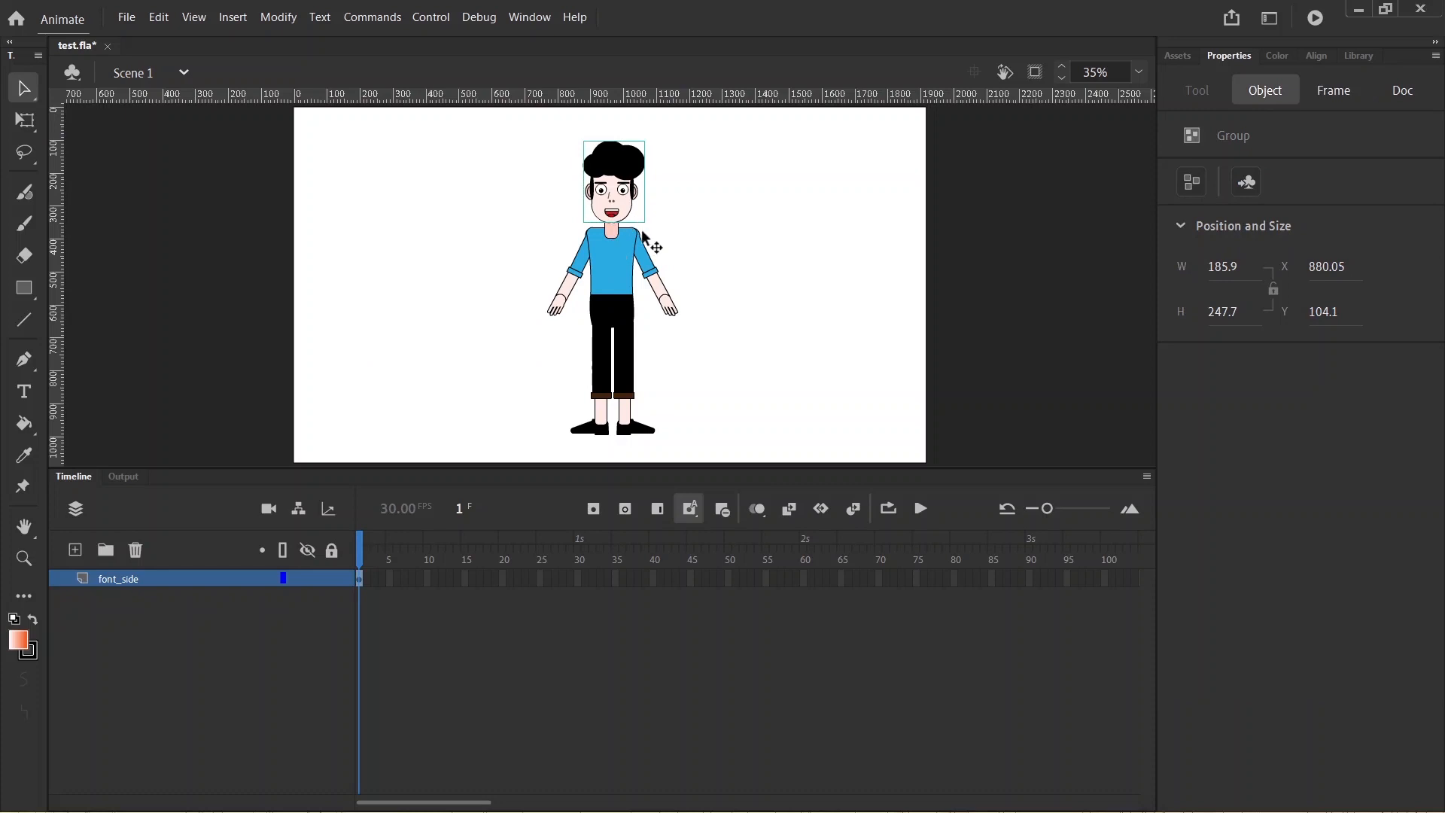
right_click(621, 198)
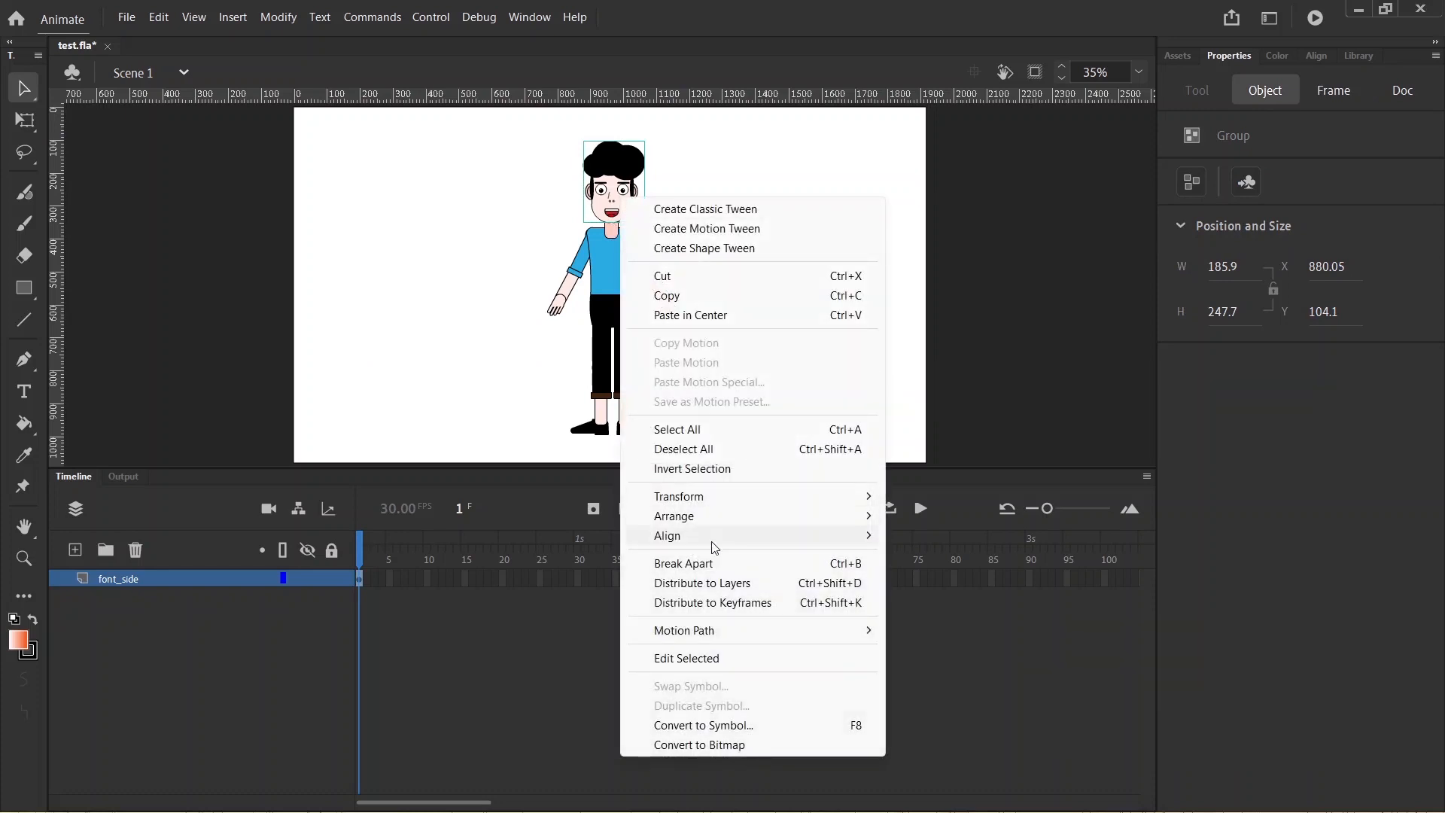
click(724, 584)
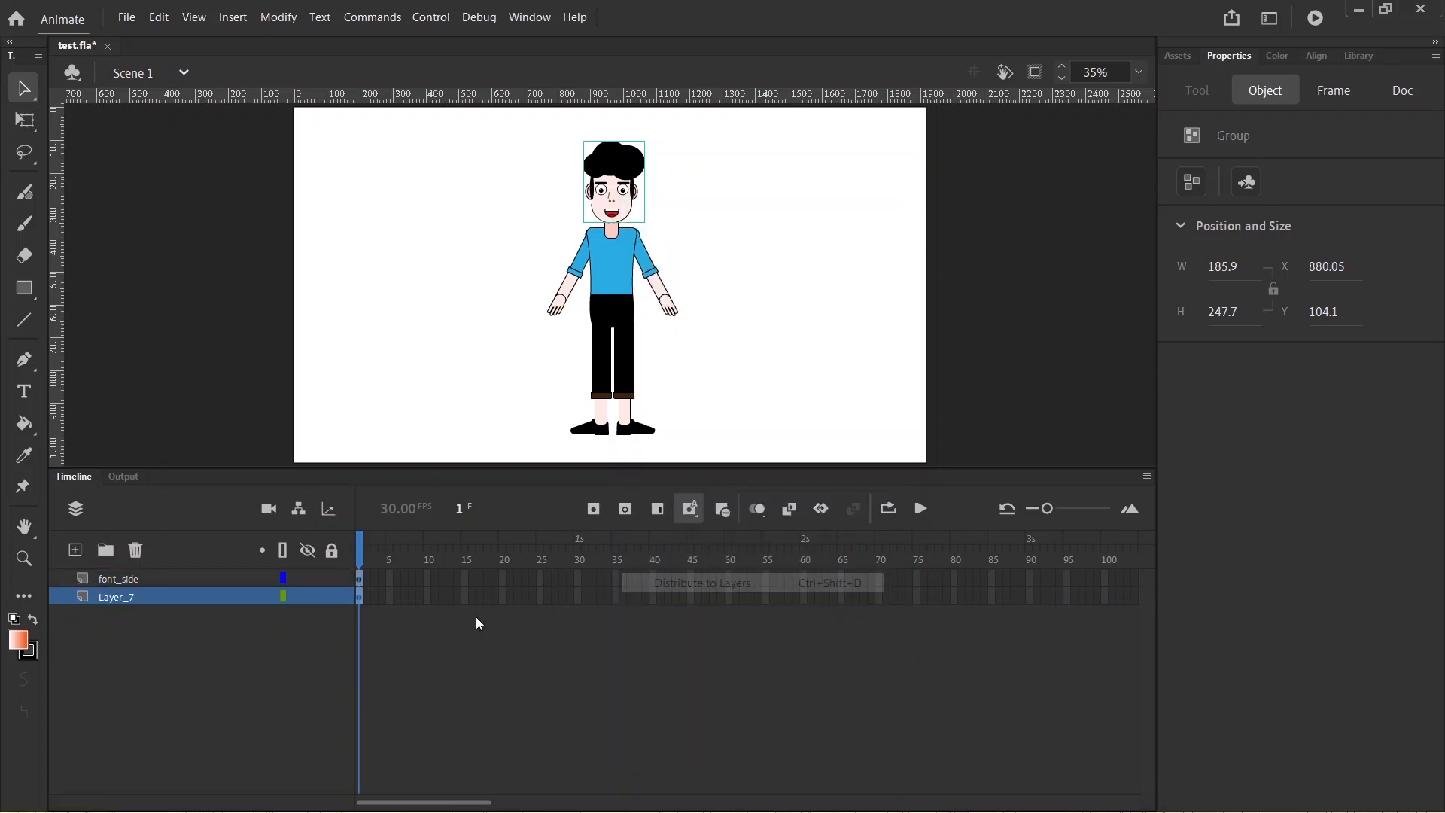
double_click(136, 596)
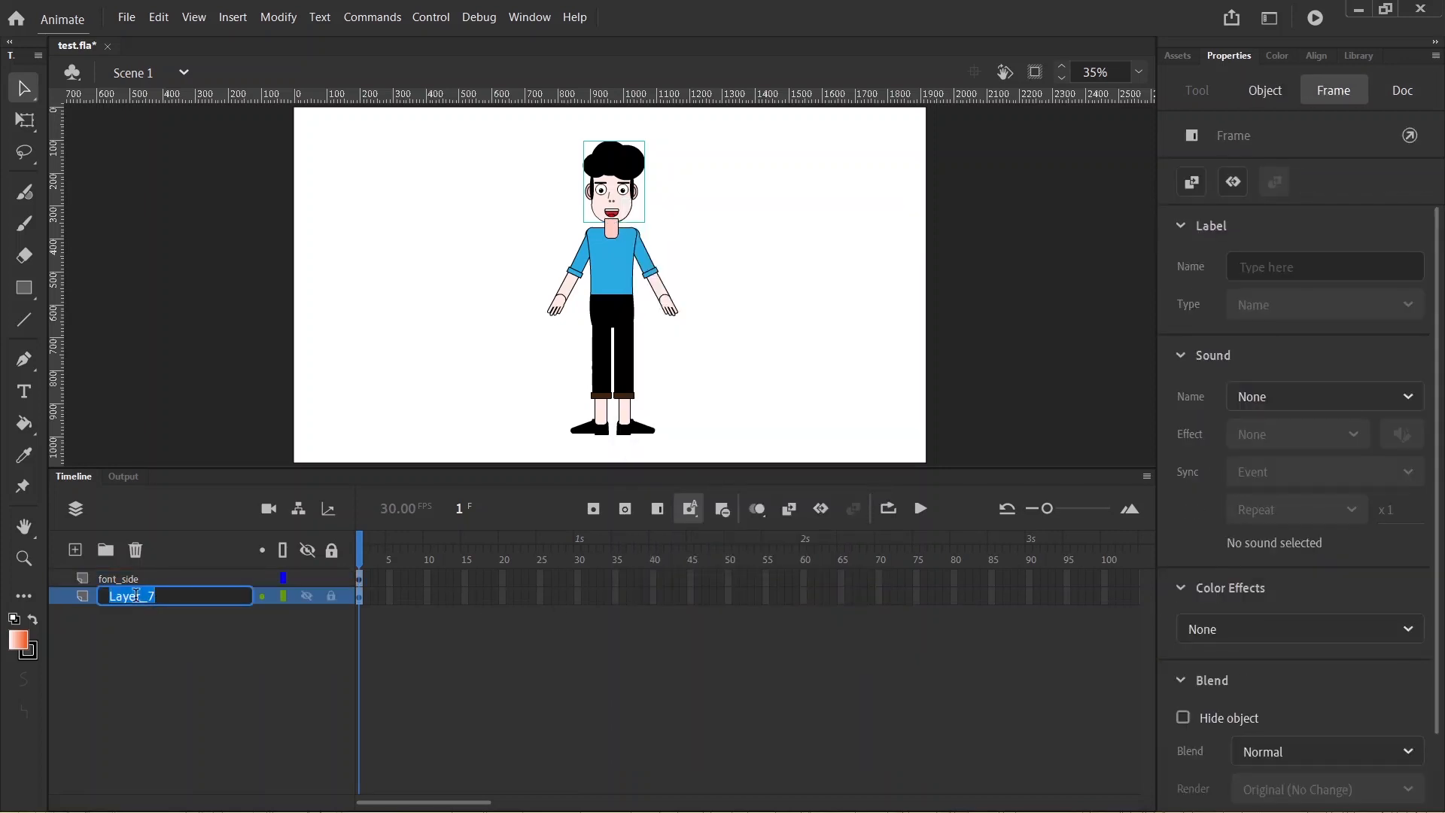
text(head)
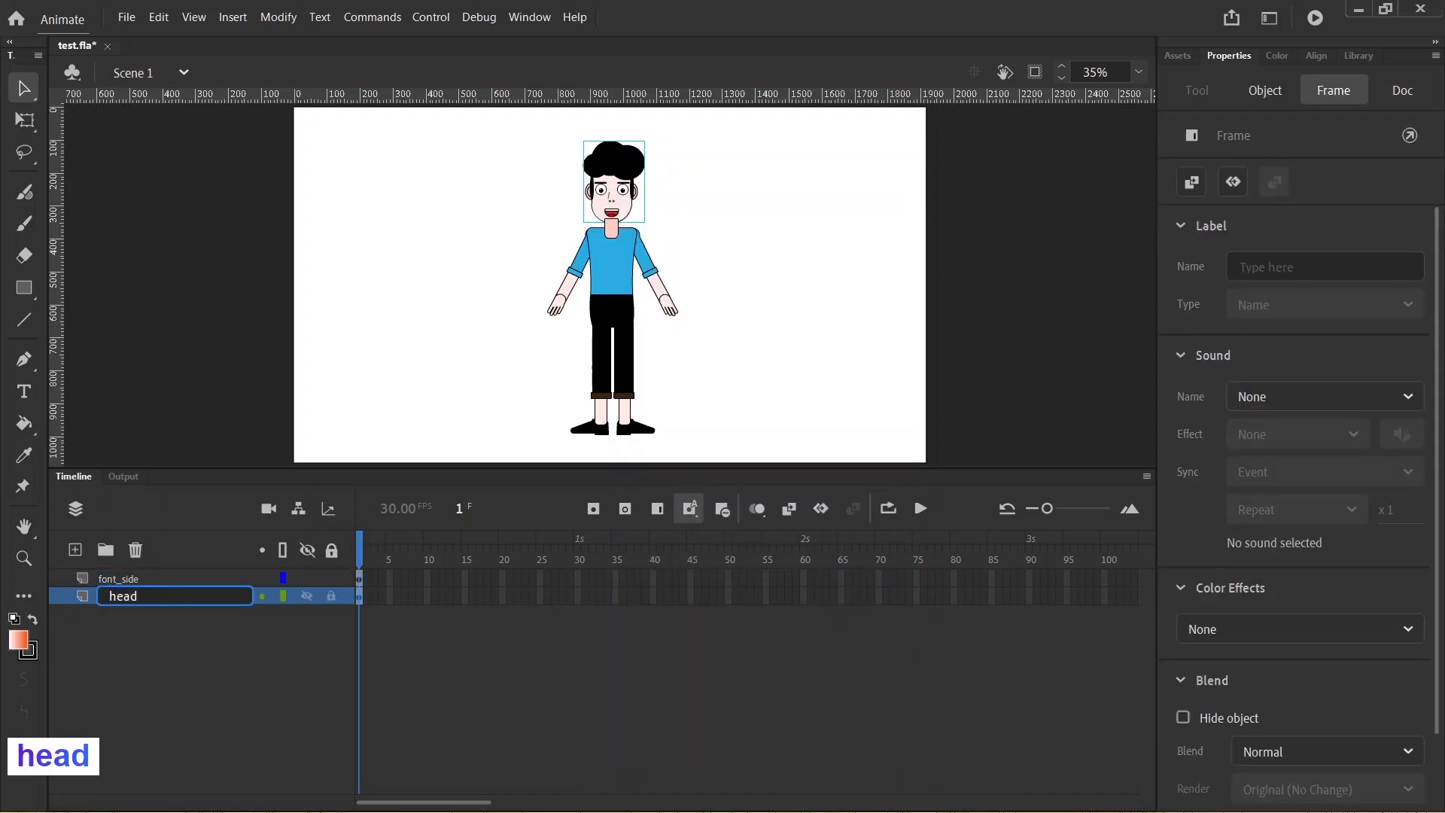
key(Return)
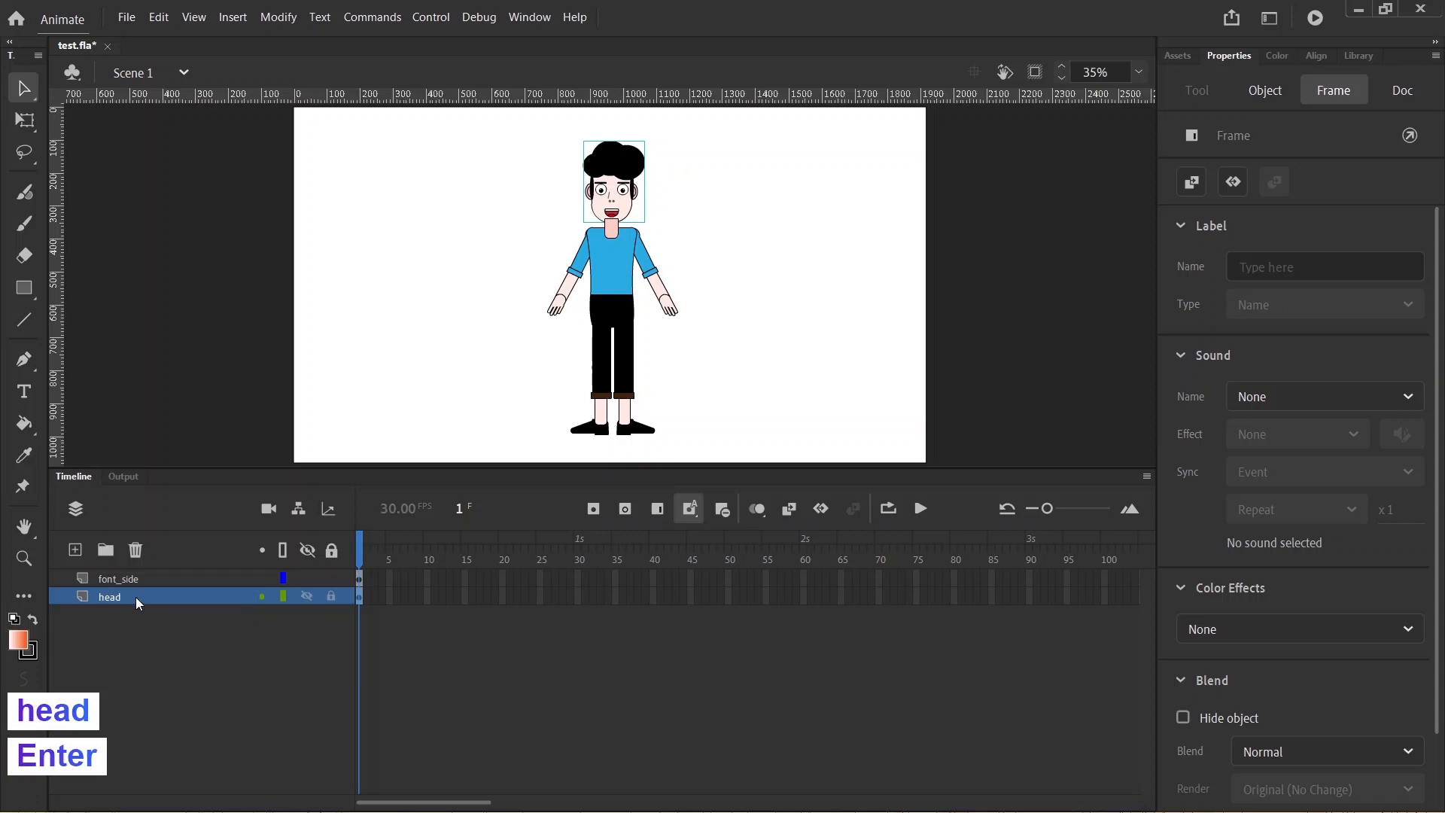
Move the head layer above font_side and convert the head group on the stage to a graphic symbol
drag(135, 598, 136, 572)
click(602, 110)
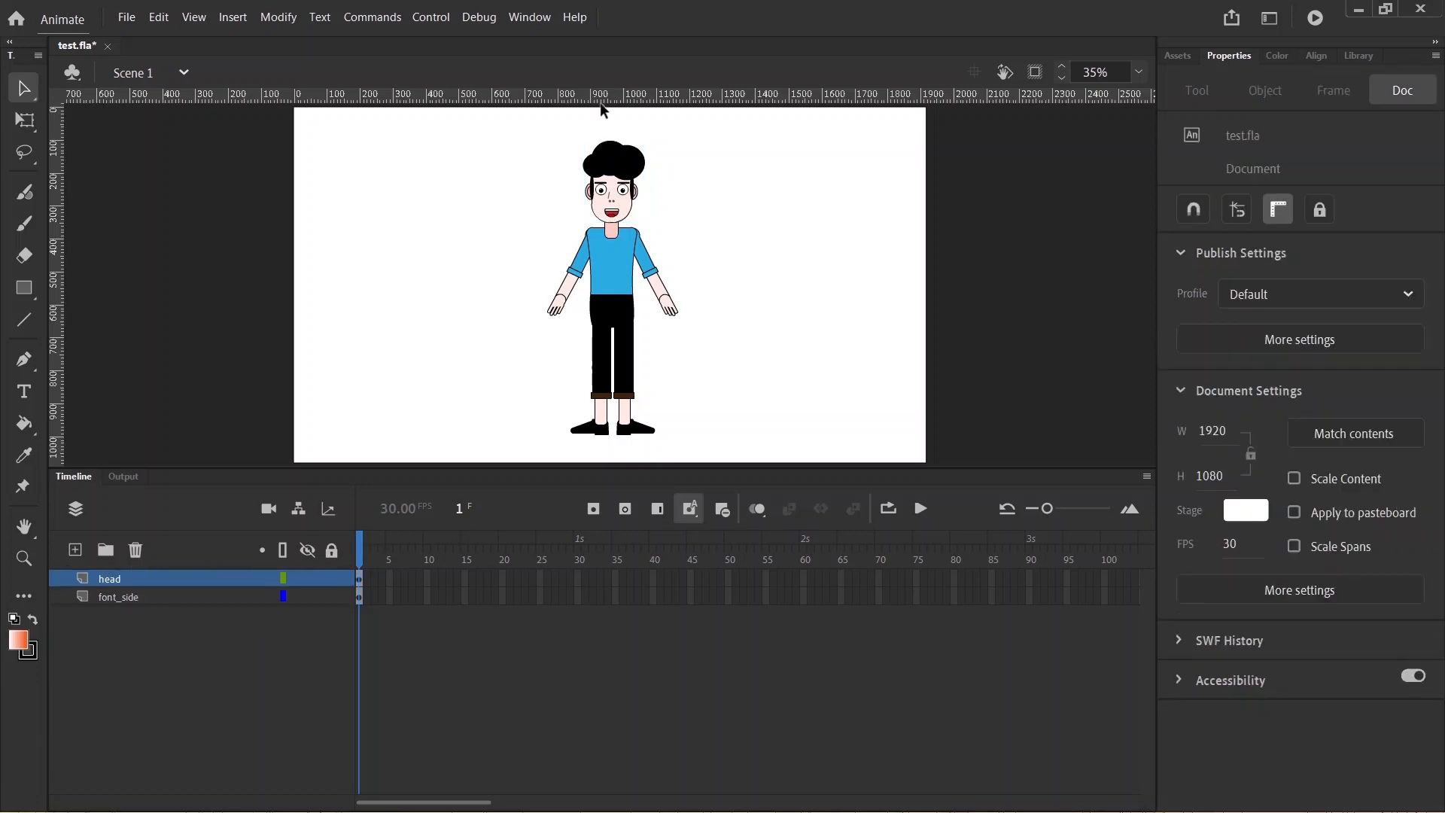
click(624, 210)
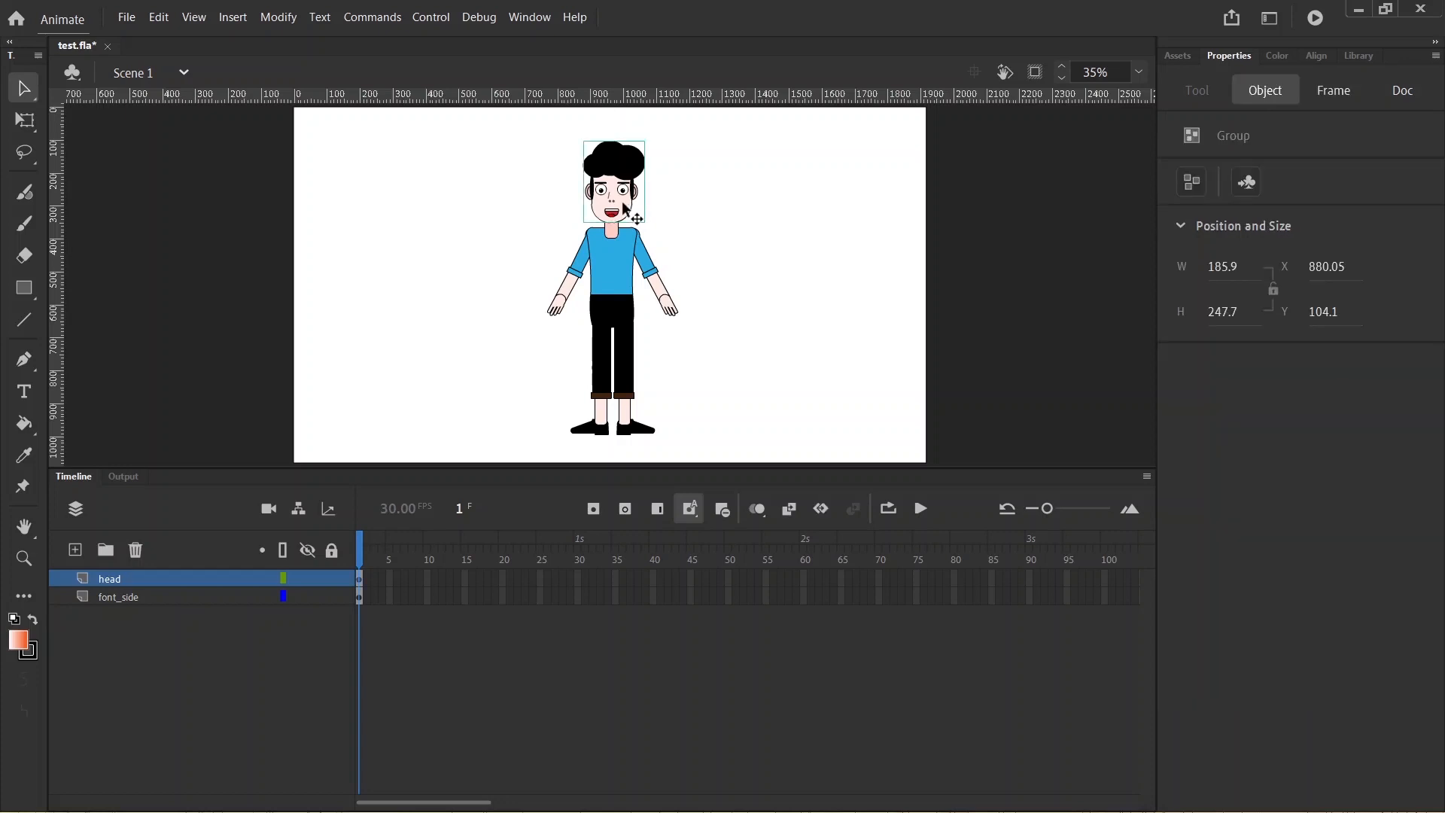
right_click(624, 209)
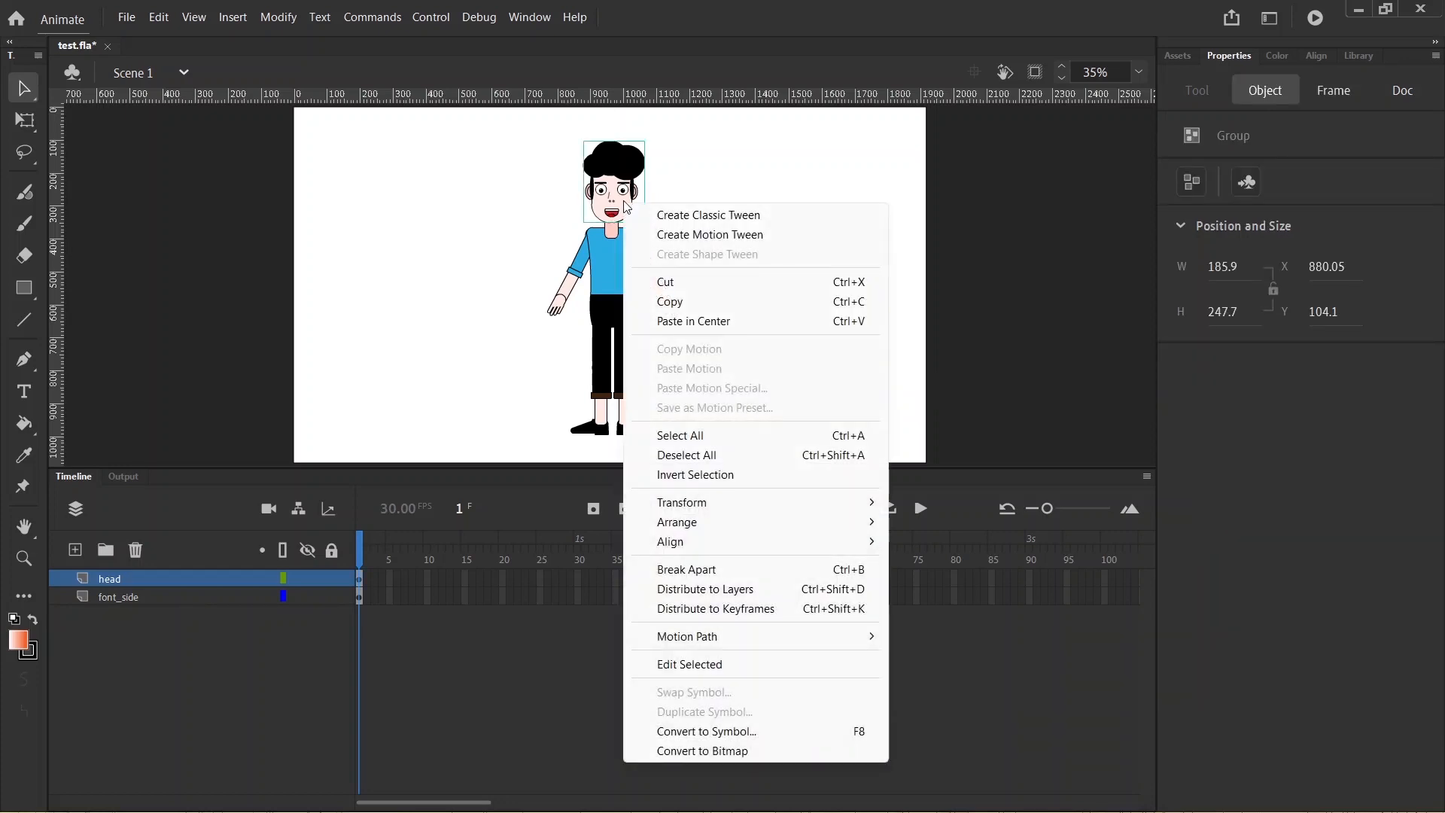
click(696, 731)
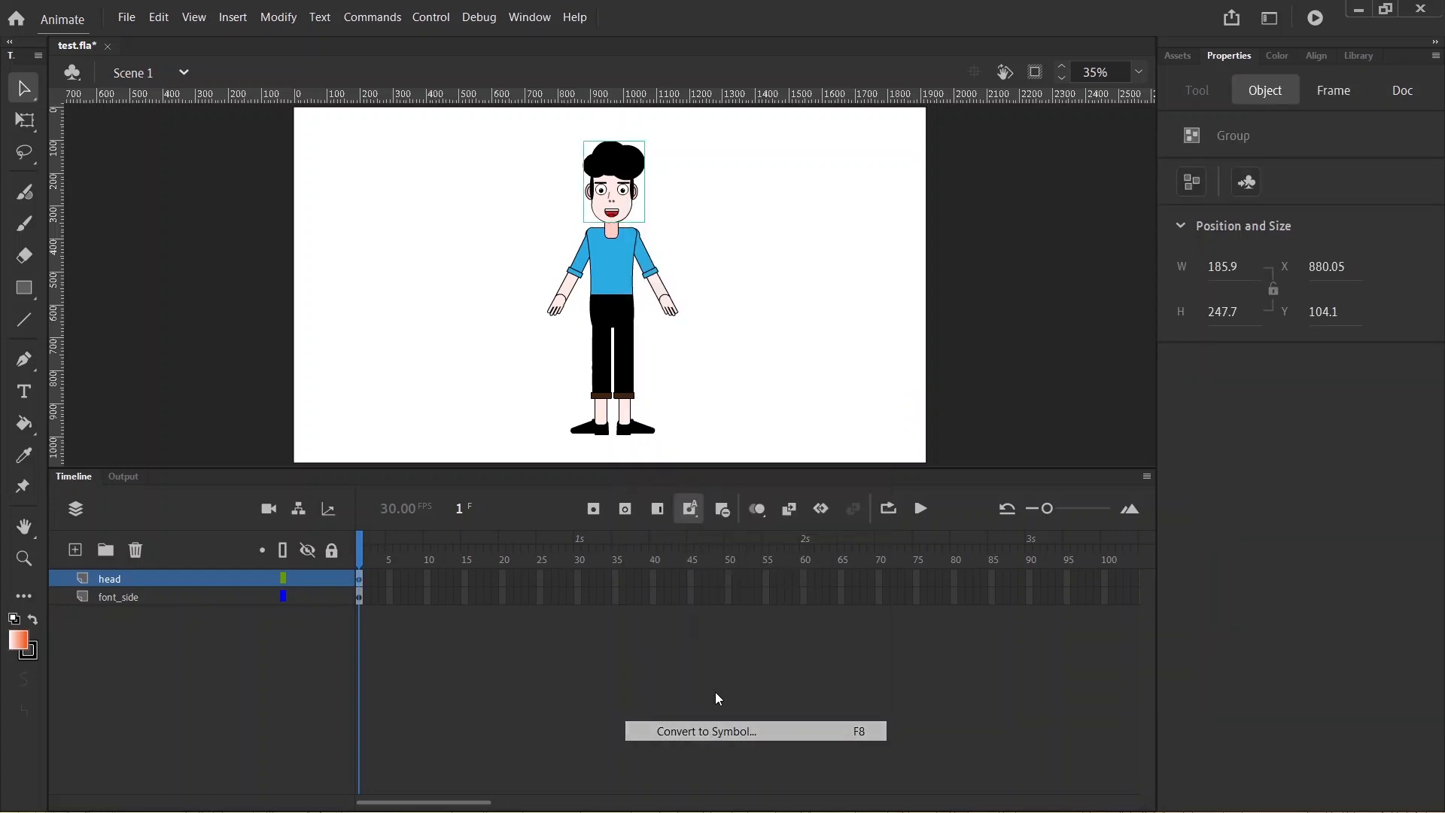
click(851, 101)
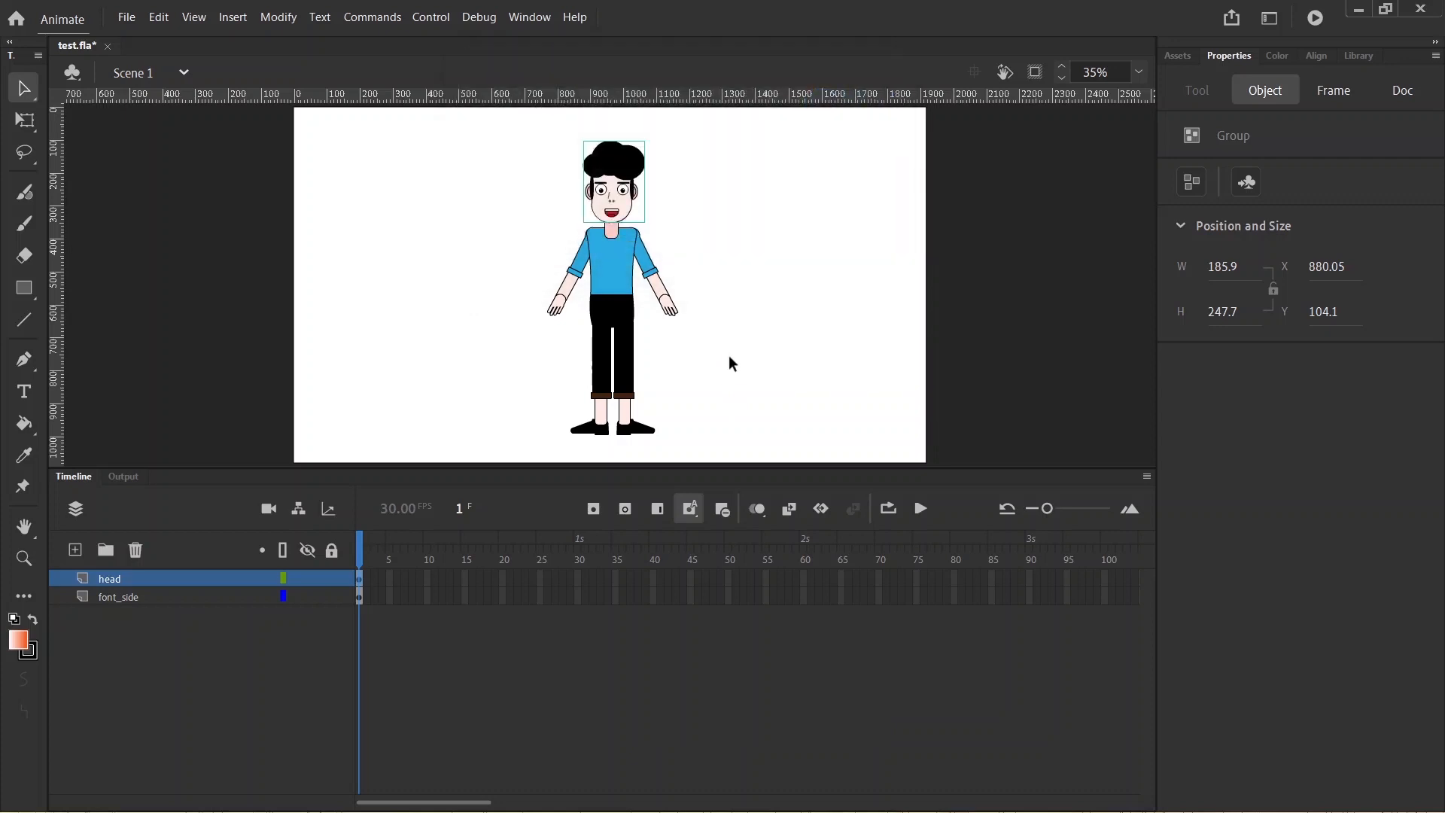
click(729, 364)
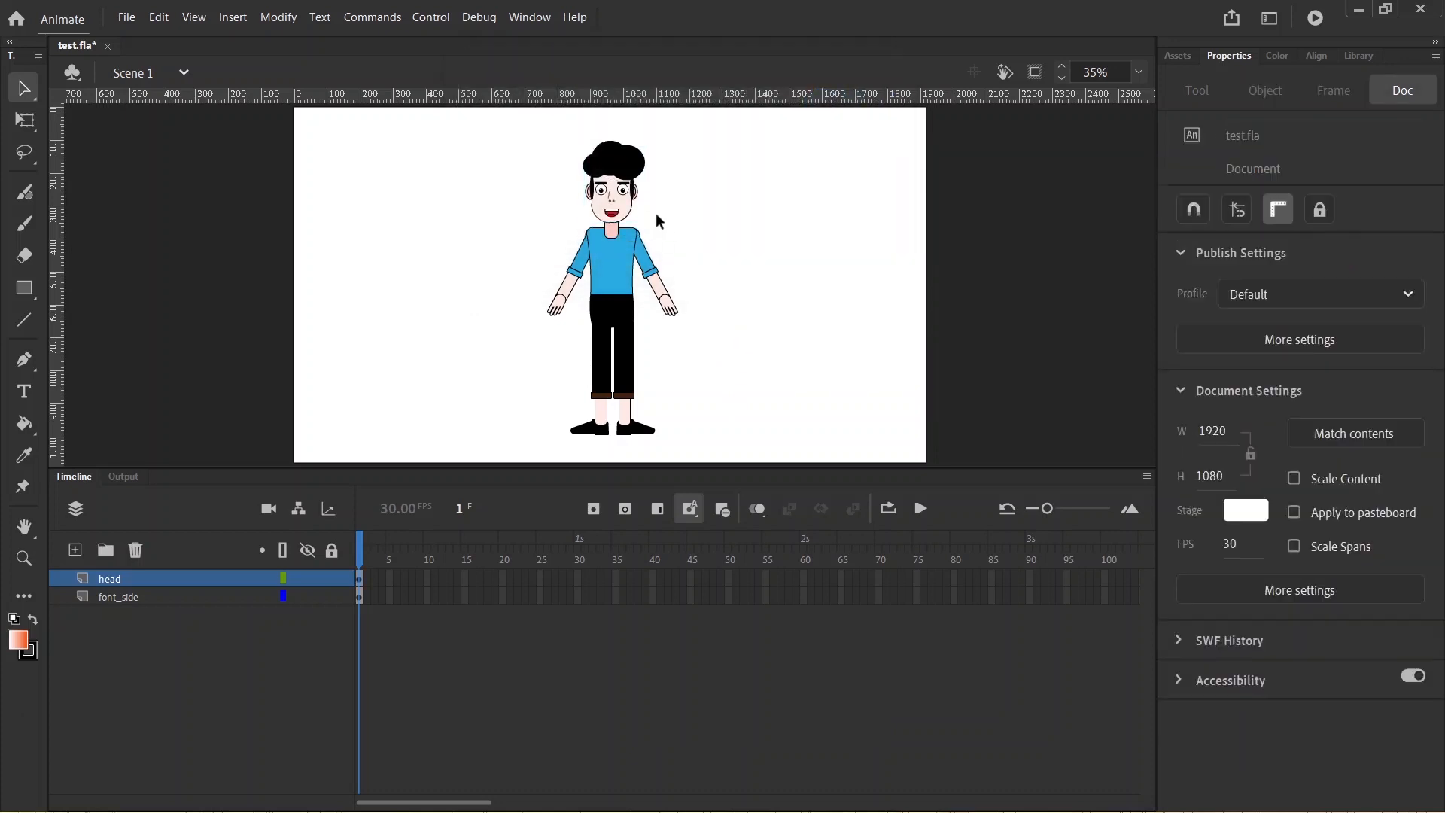
double_click(622, 201)
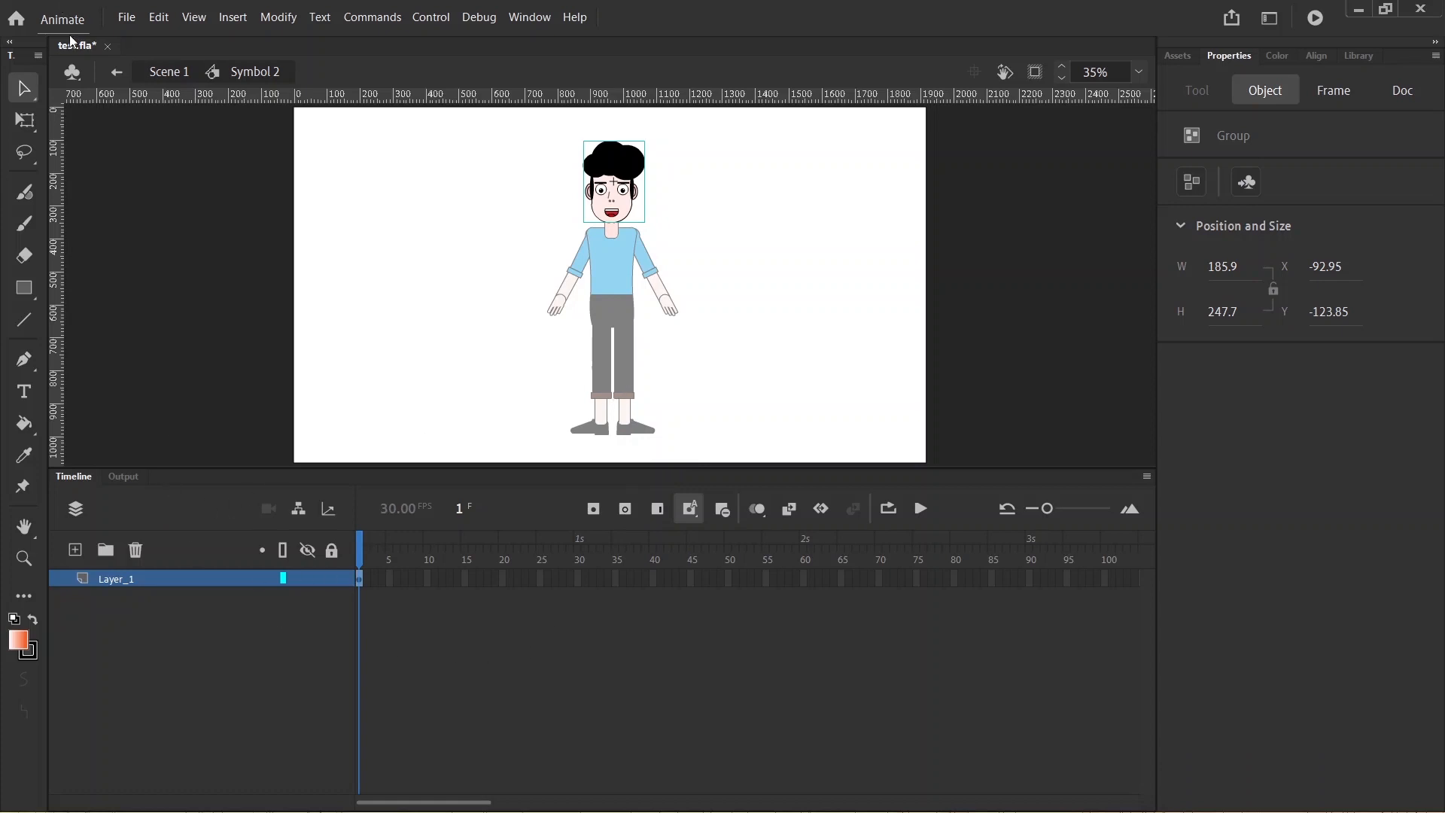
click(169, 71)
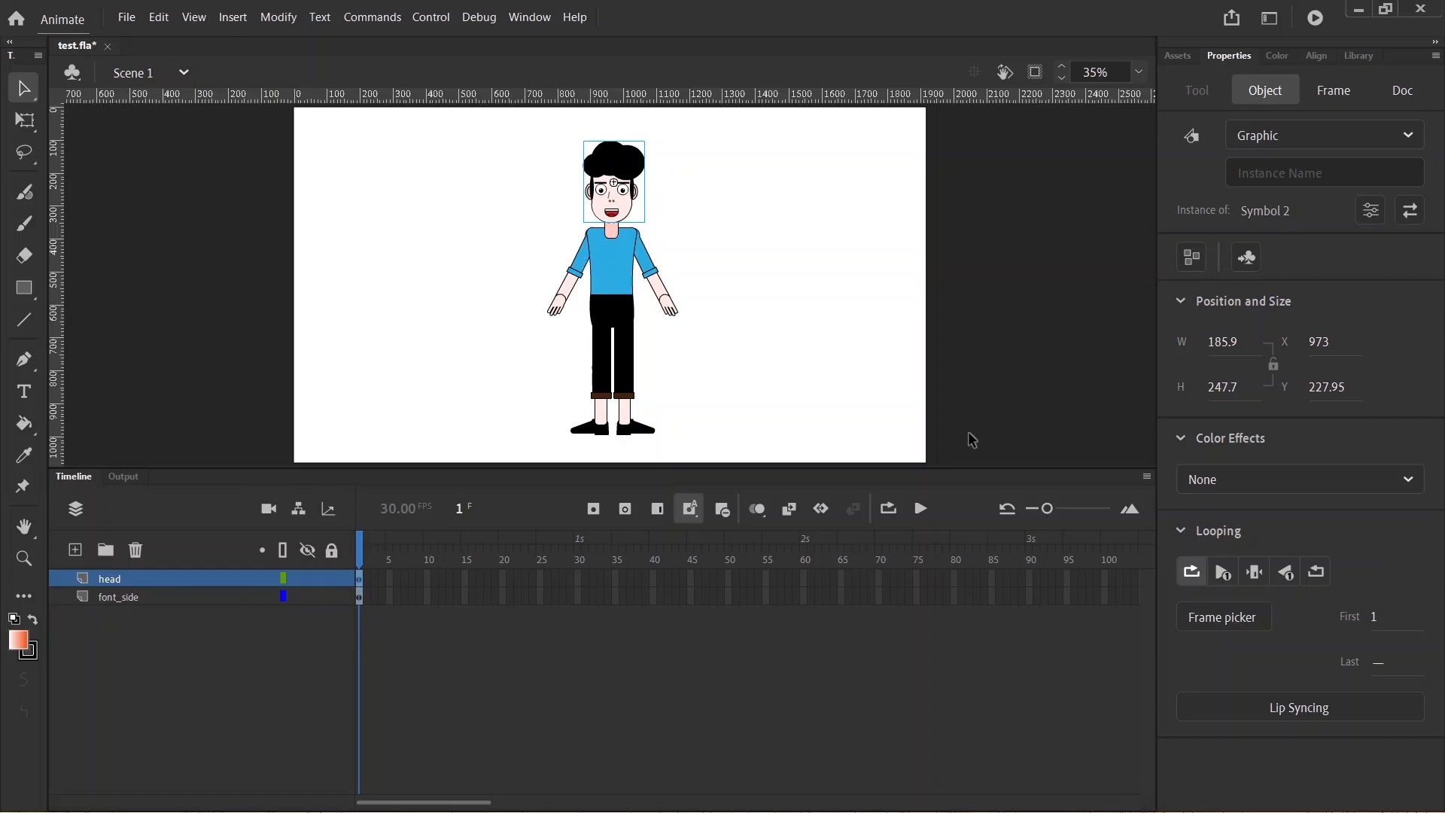
Extend both the head and font_side layers to frame 210 by inserting frames
drag(458, 804, 657, 803)
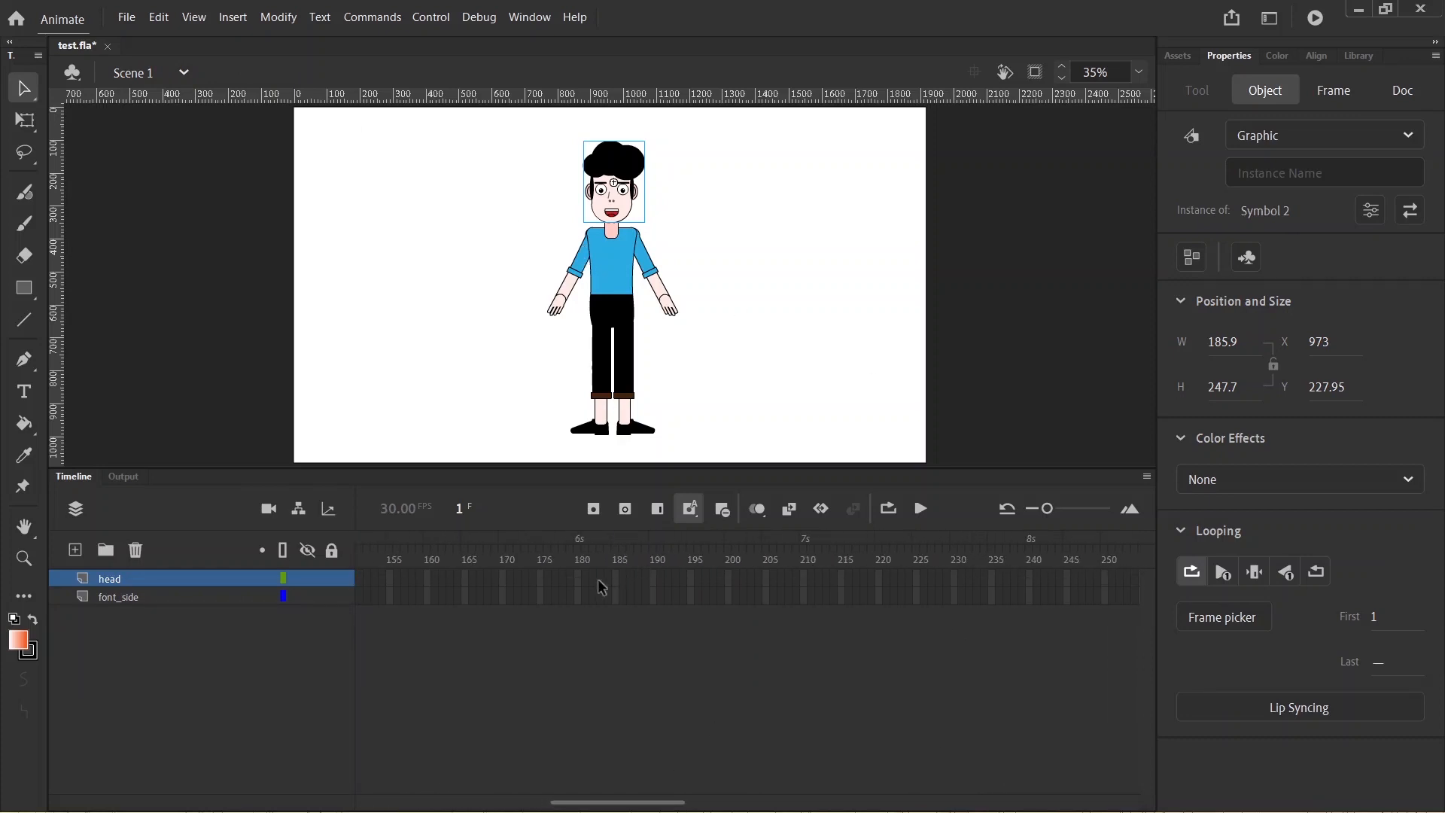
mouse_move(805, 580)
mouse_down()
mouse_move(805, 614)
mouse_move(809, 595)
mouse_up()
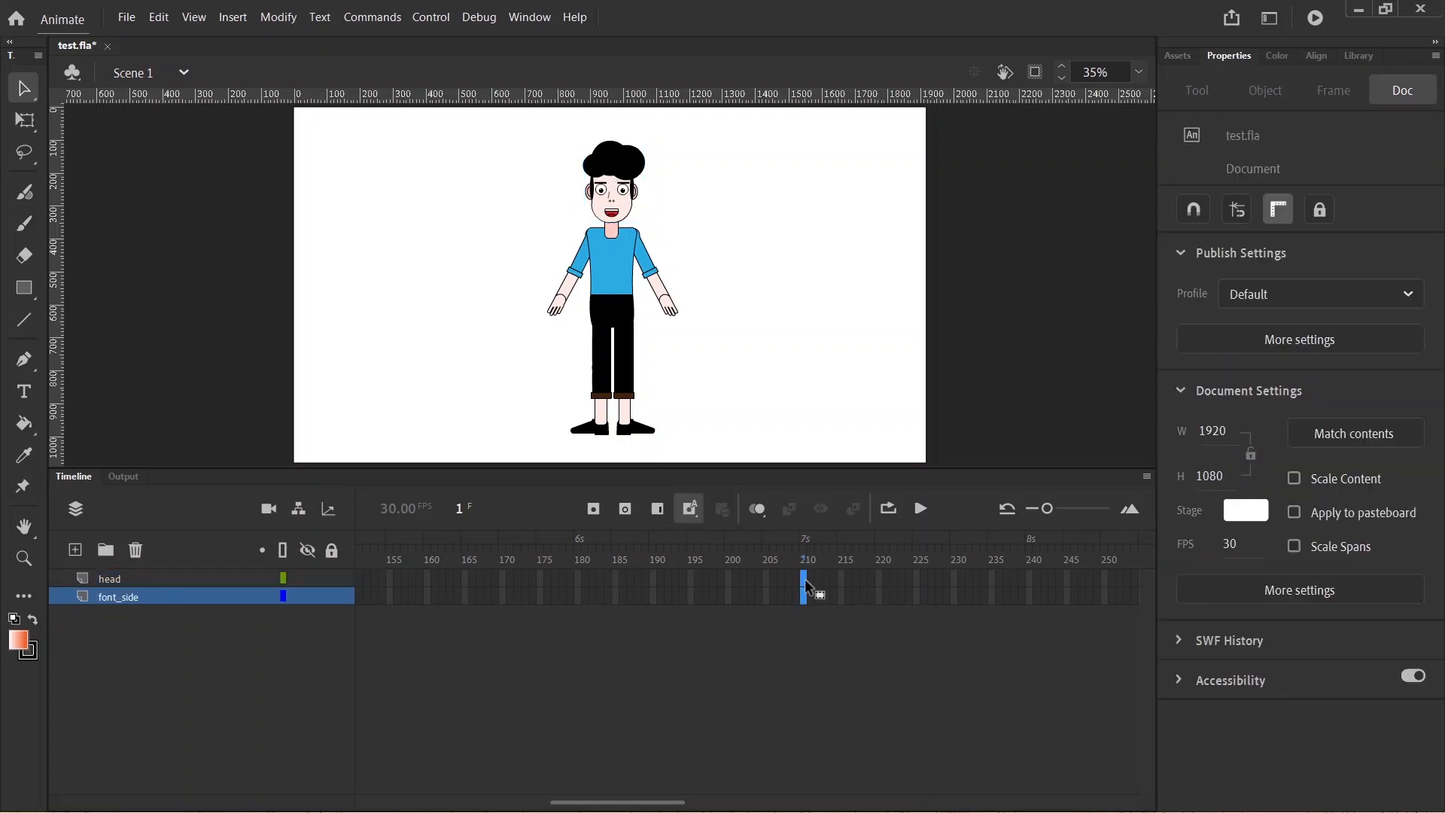
right_click(806, 582)
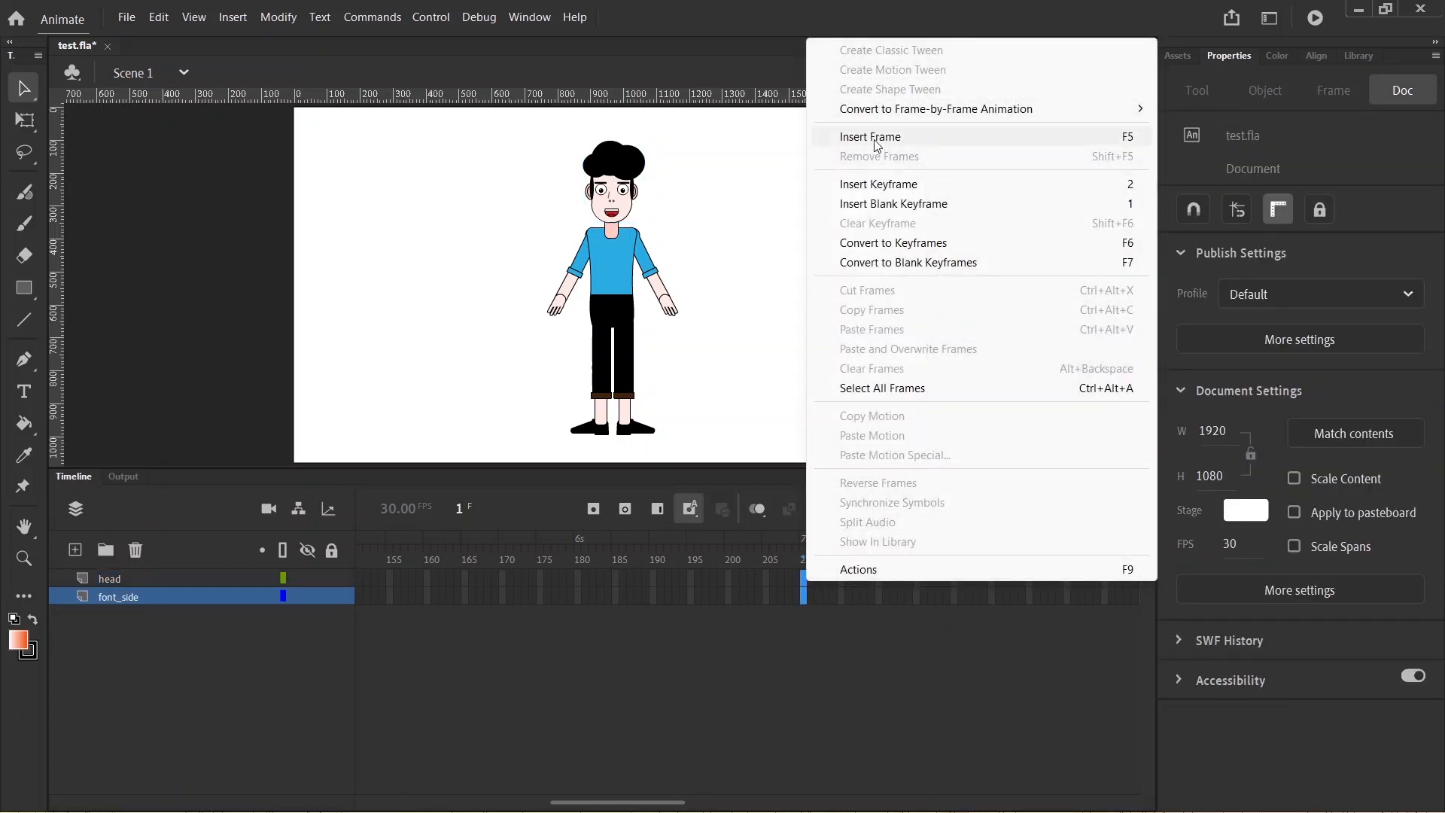
click(873, 137)
click(799, 578)
click(593, 553)
drag(593, 548, 343, 545)
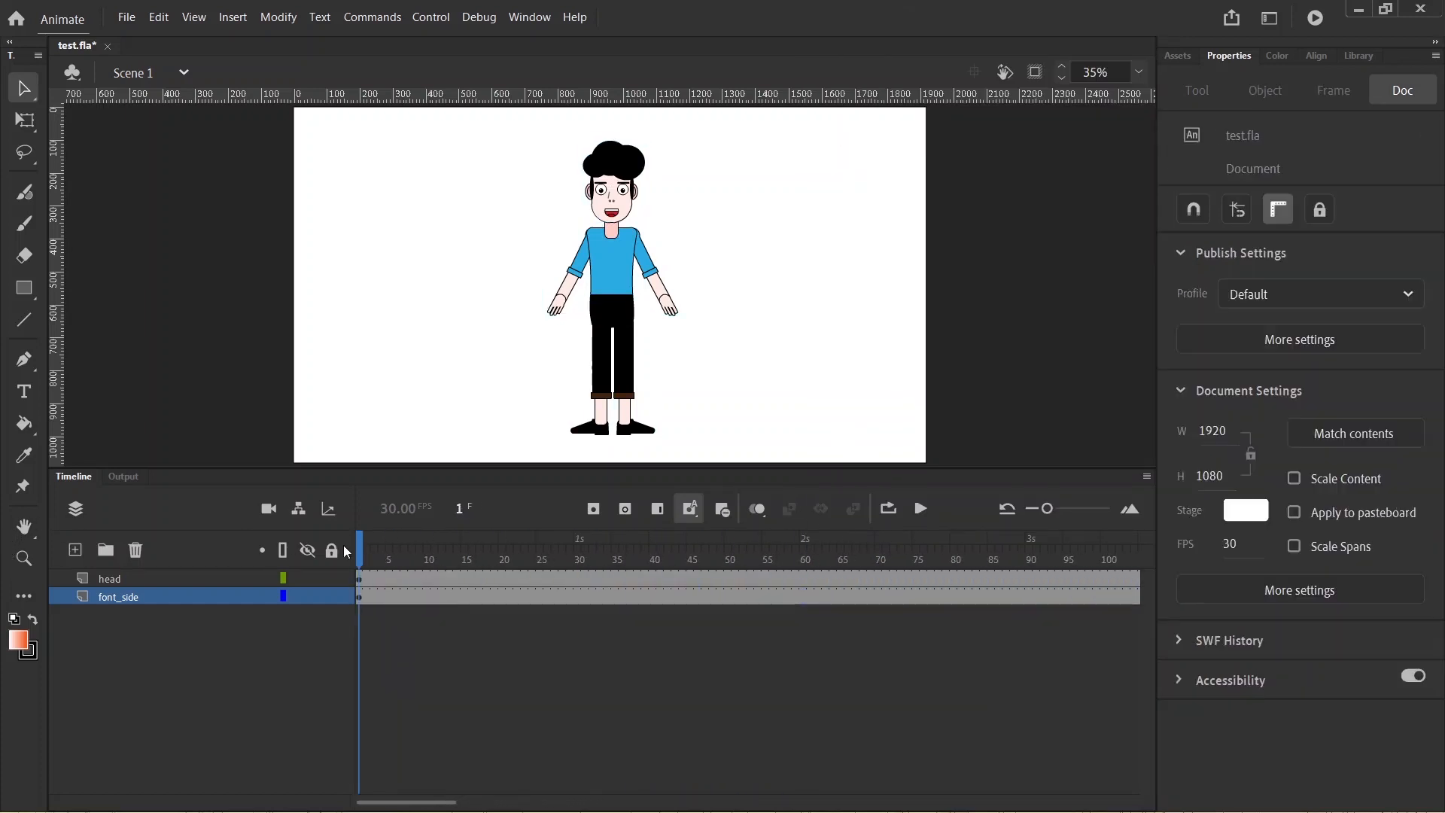
Open the head symbol for editing and rename its only layer head
click(623, 203)
double_click(621, 202)
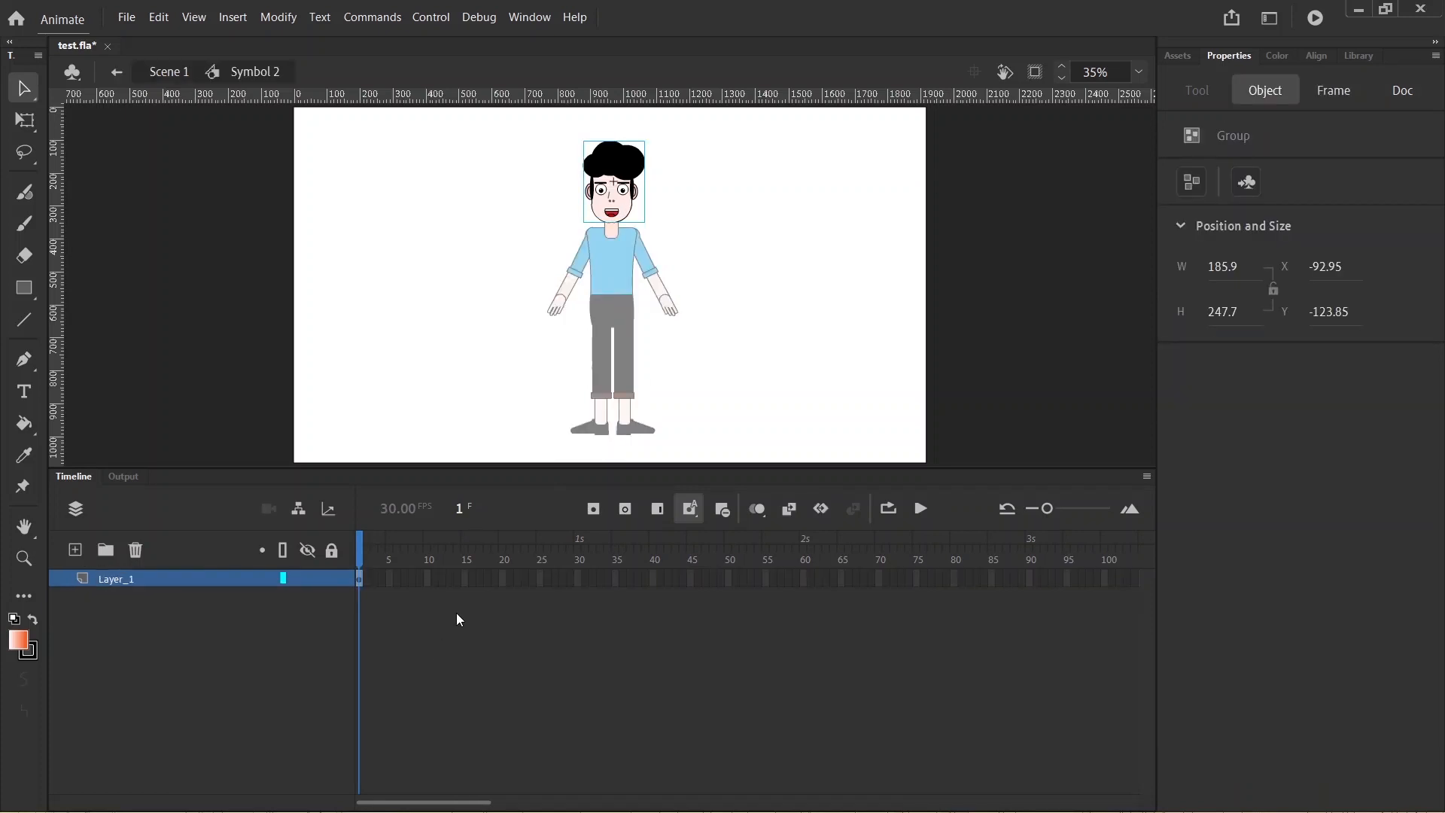
click(667, 233)
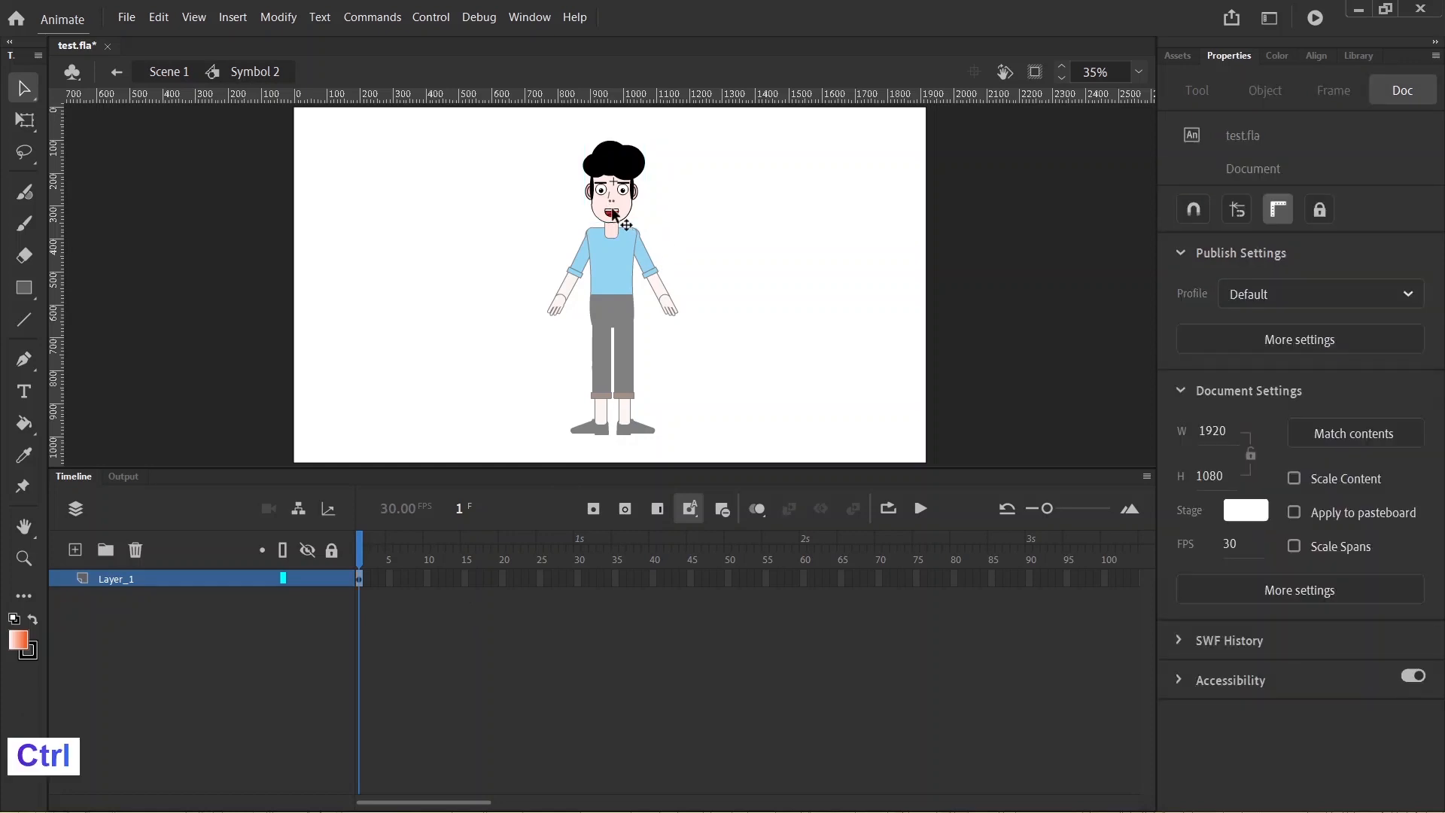
scroll(612, 216, up, 3)
click(113, 585)
double_click(113, 584)
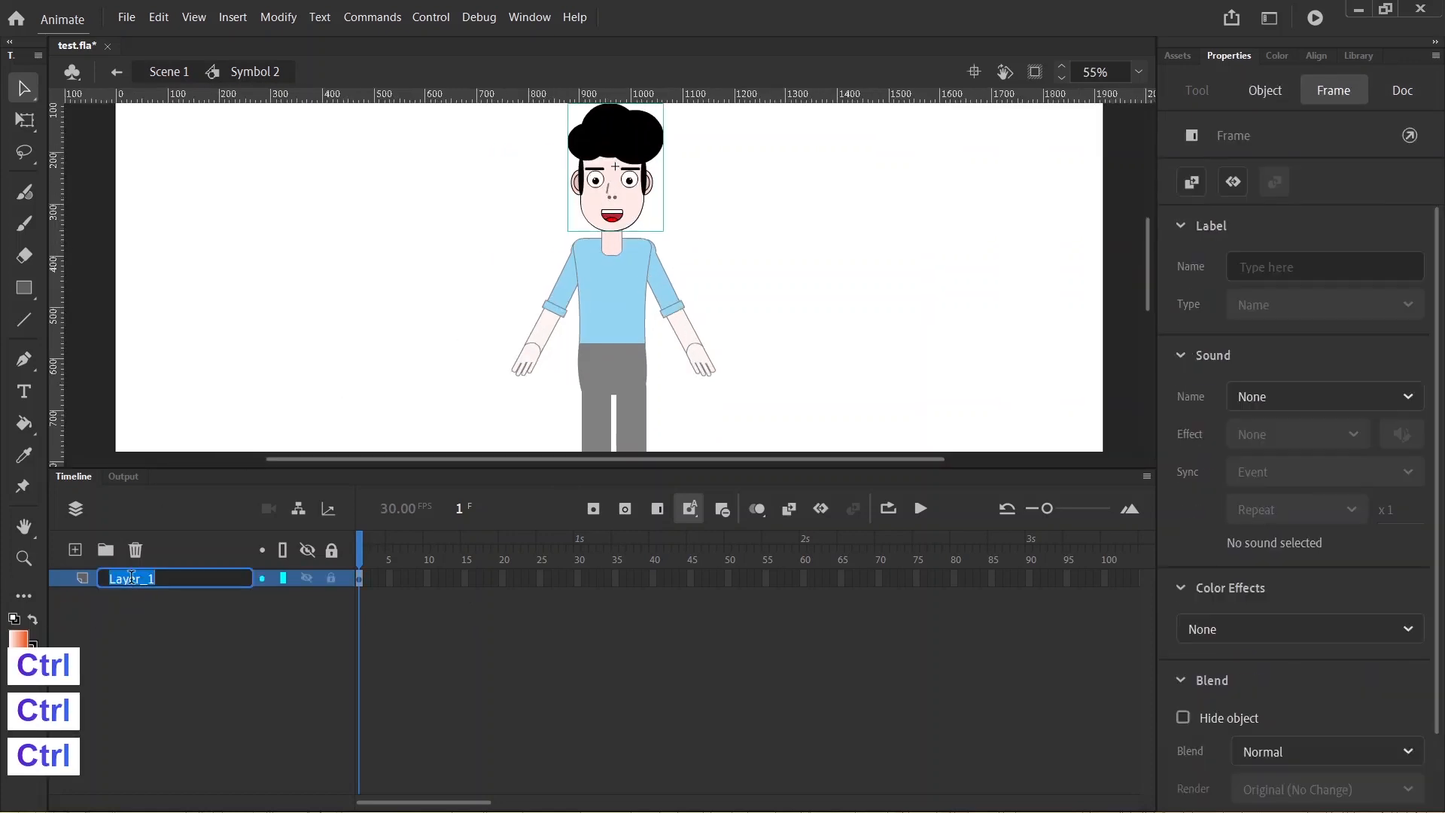
text(head)
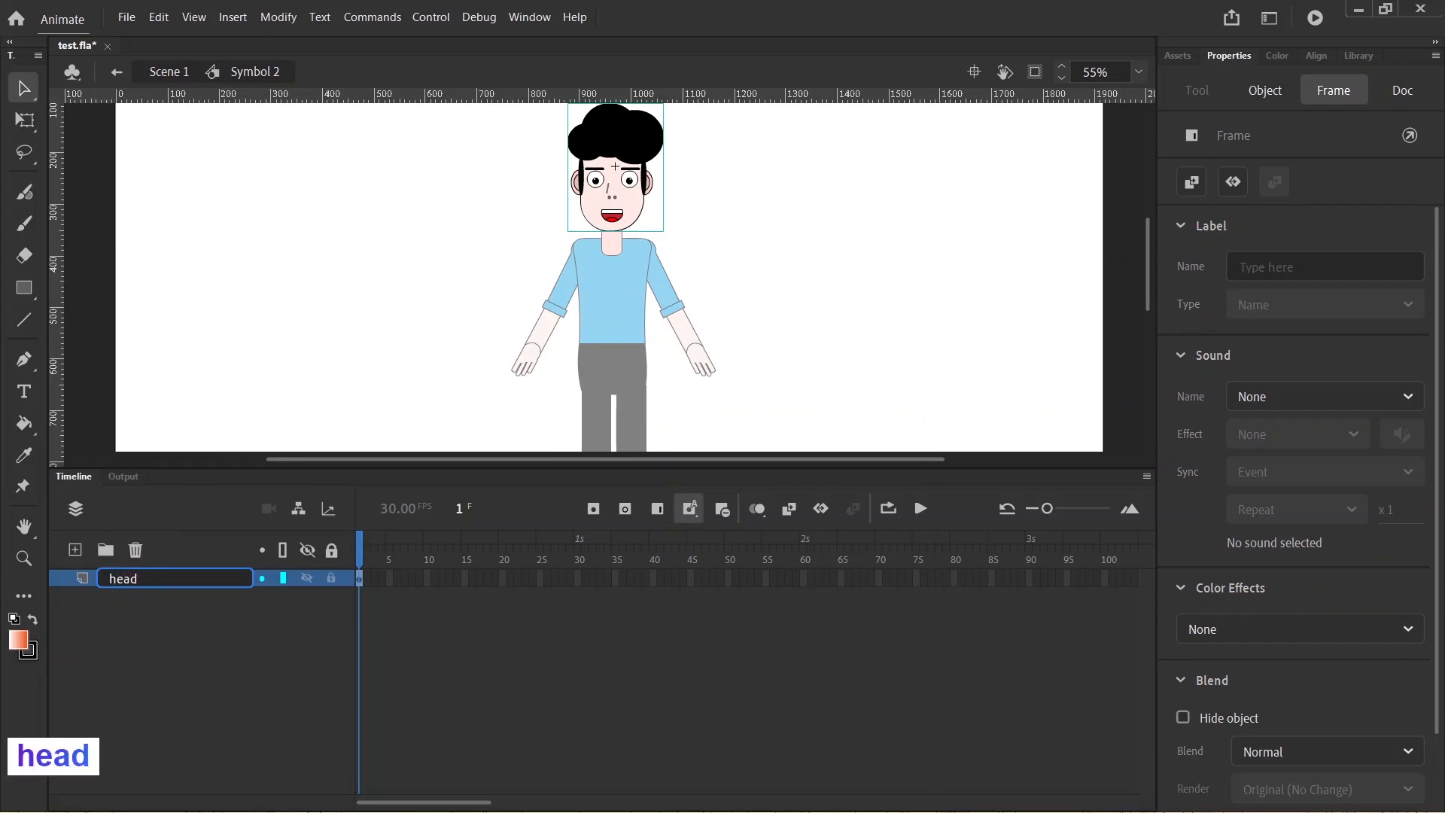
key(Return)
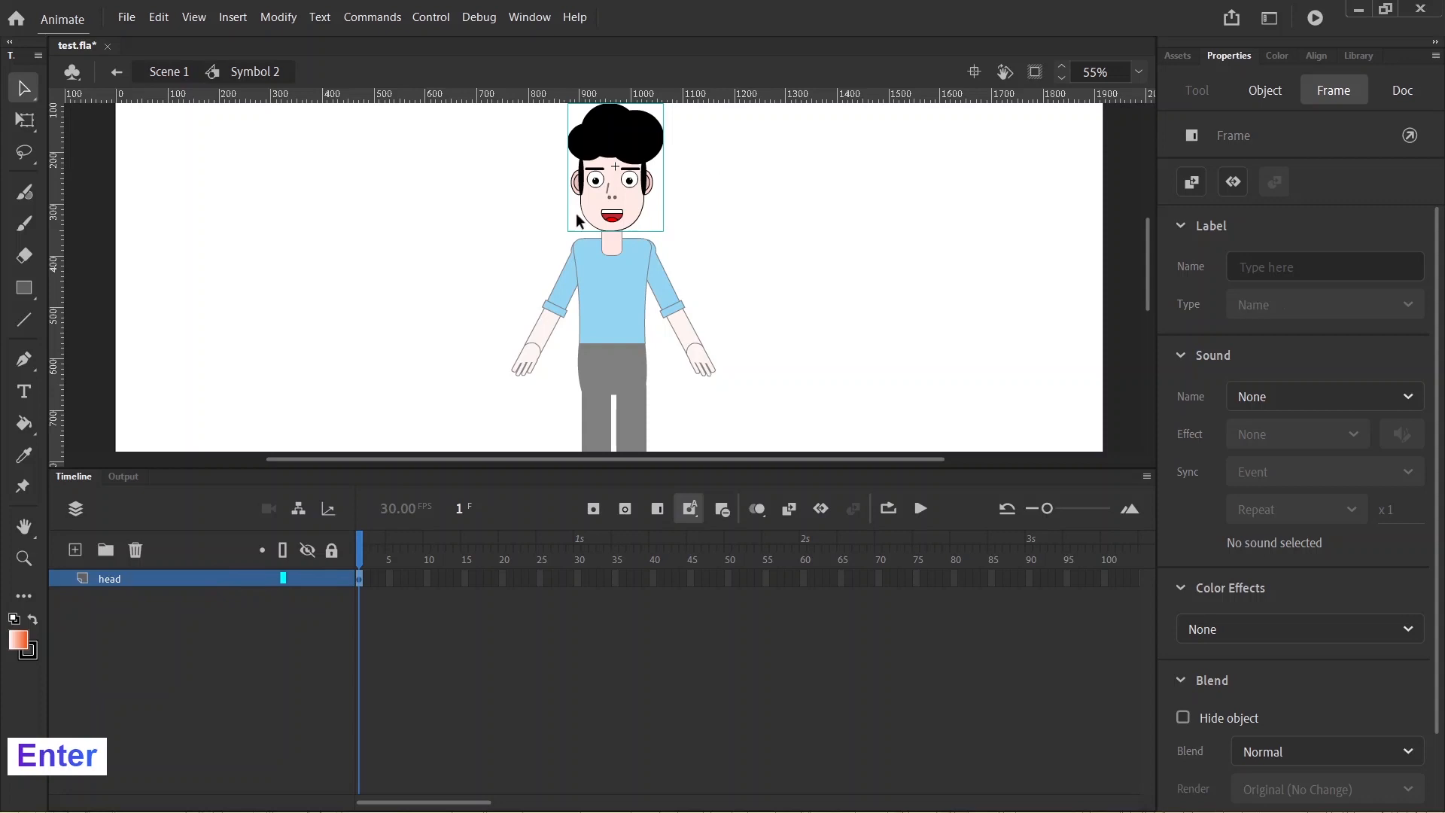
Ungroup the head artwork inside the symbol and distribute the mouth group to its own layer
click(289, 17)
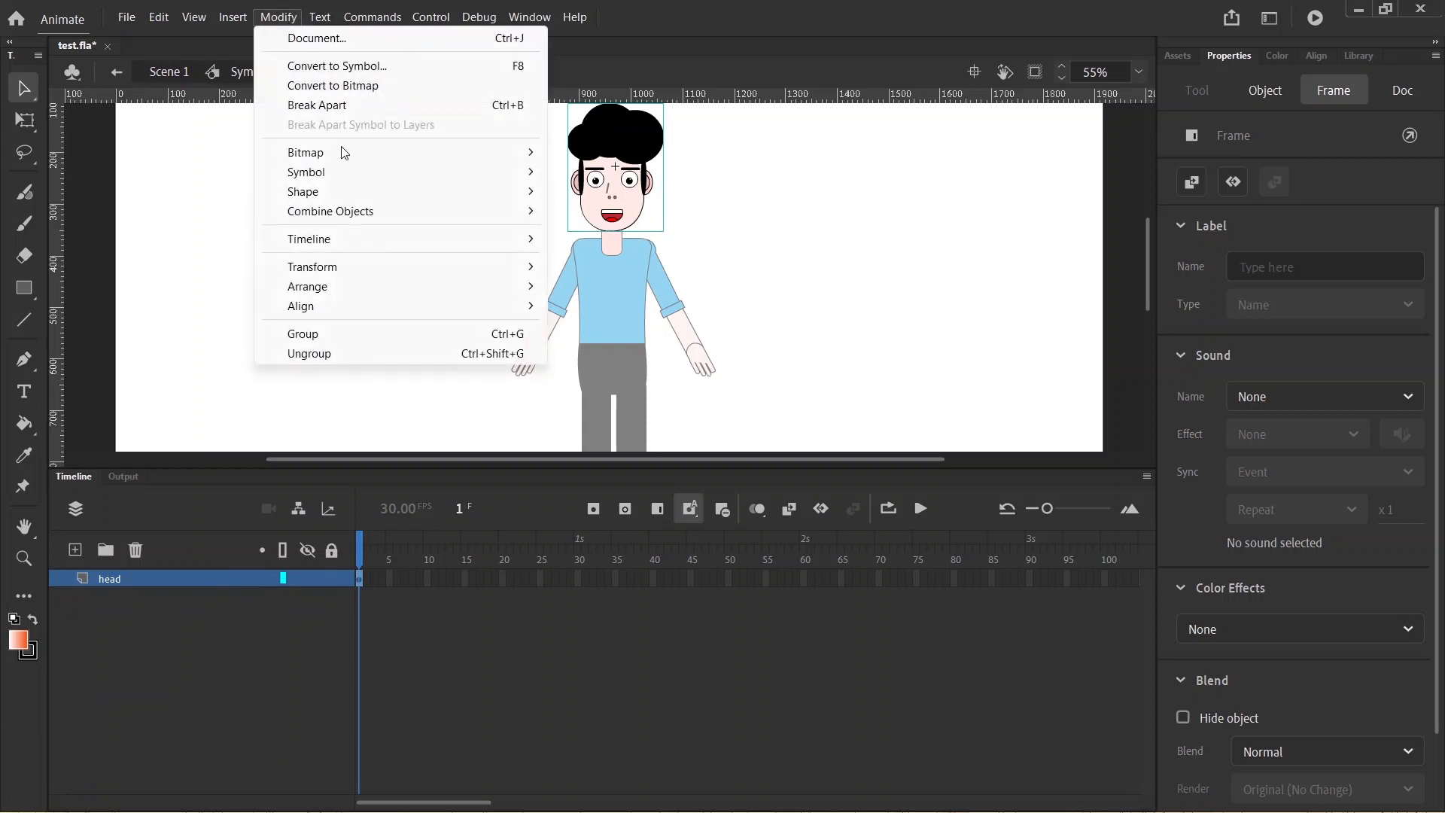
click(335, 353)
click(805, 164)
click(613, 220)
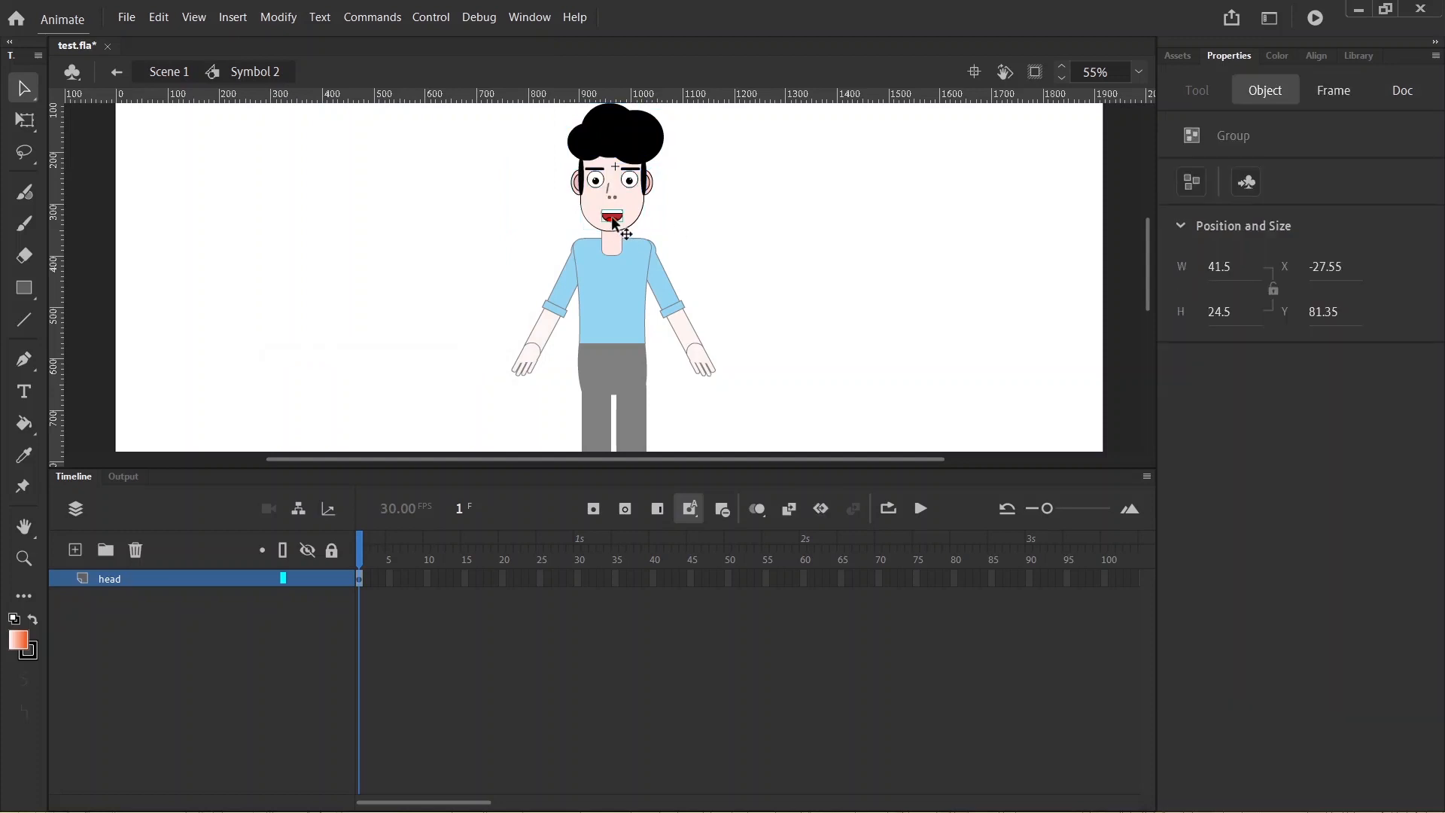
scroll(614, 220, up, 3)
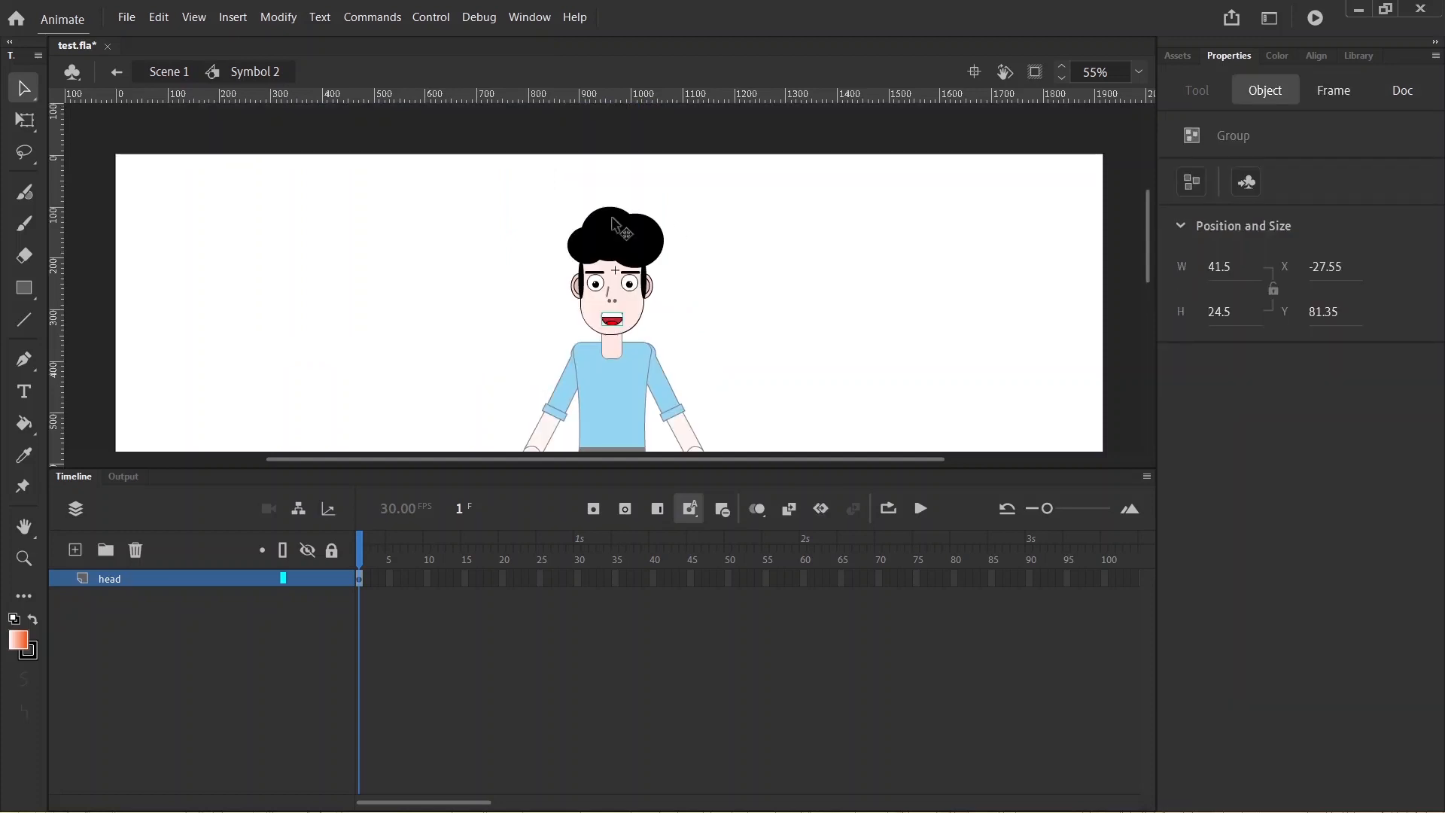
right_click(610, 323)
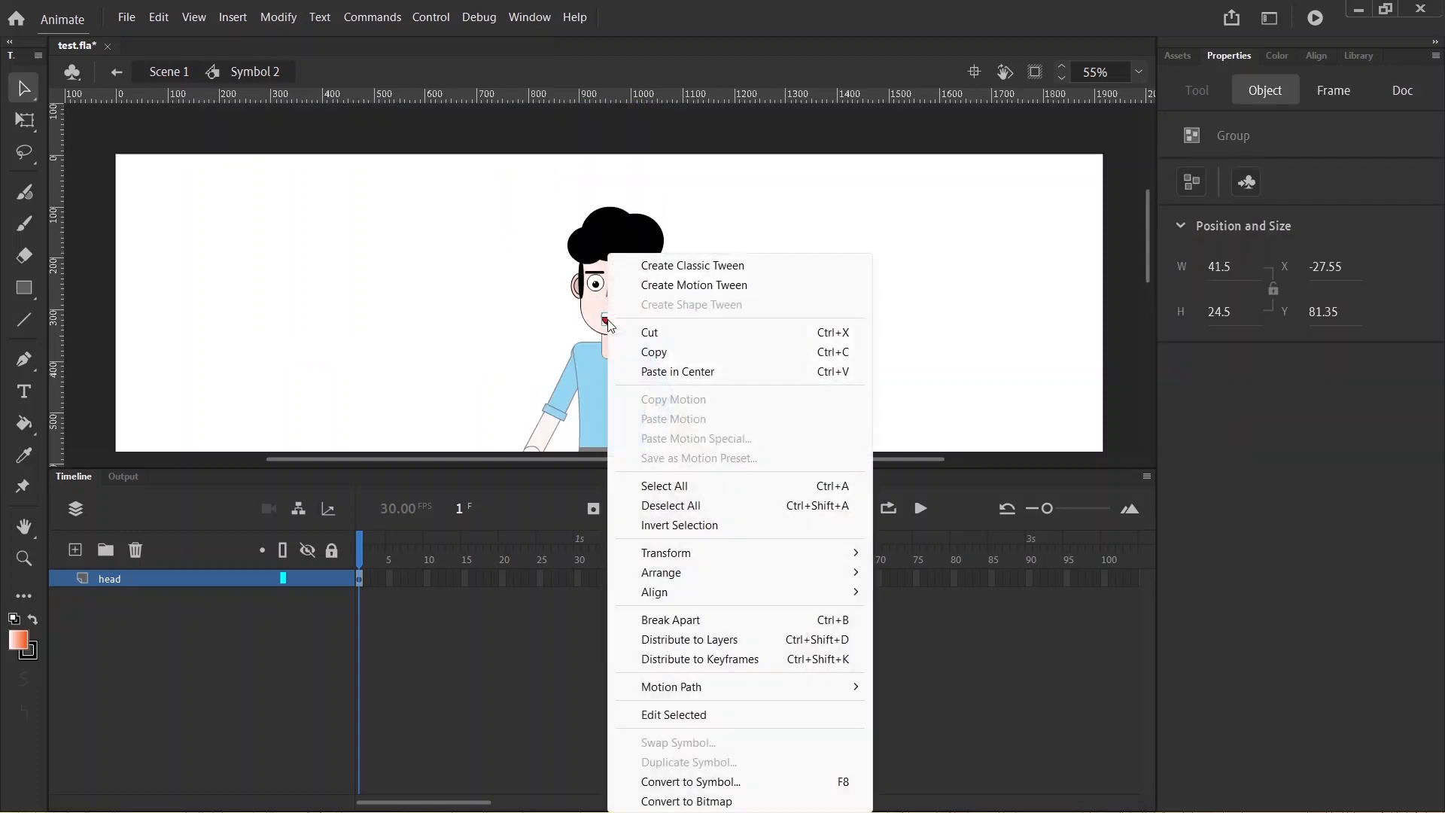
click(702, 642)
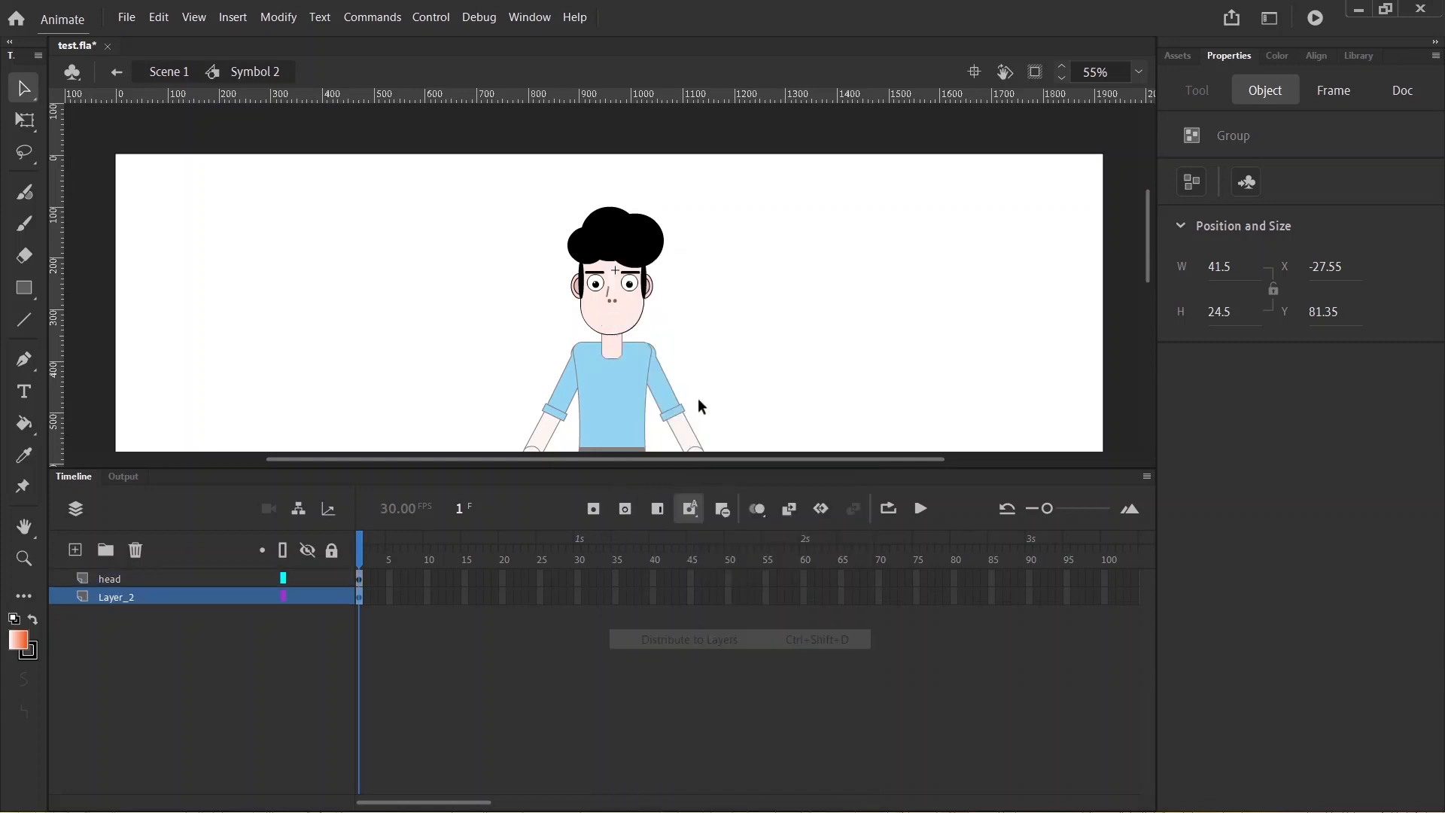
Rename the mouth's new layer lip and move it above the head layer
click(134, 600)
double_click(134, 601)
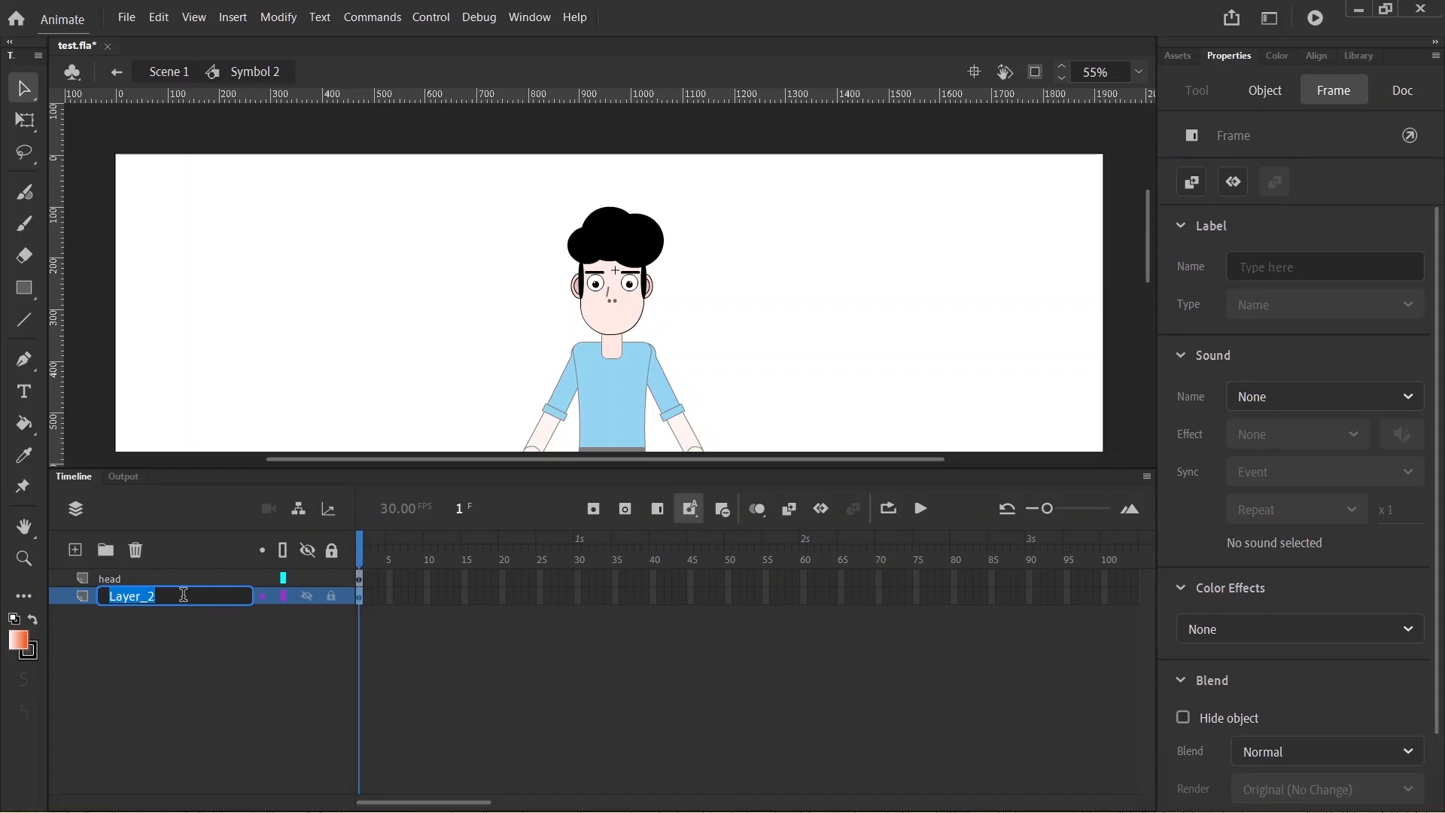
text(lip)
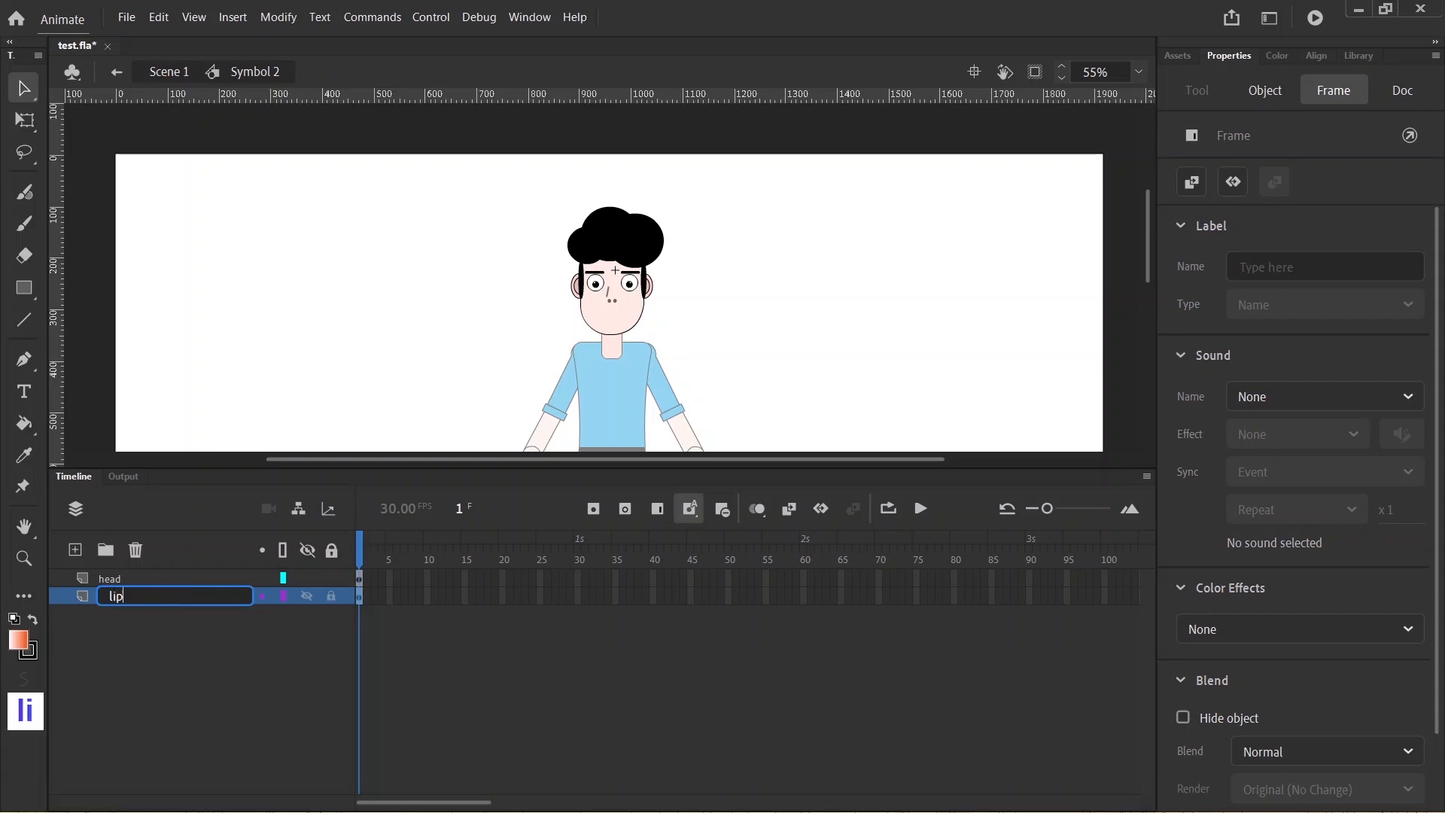
key(Return)
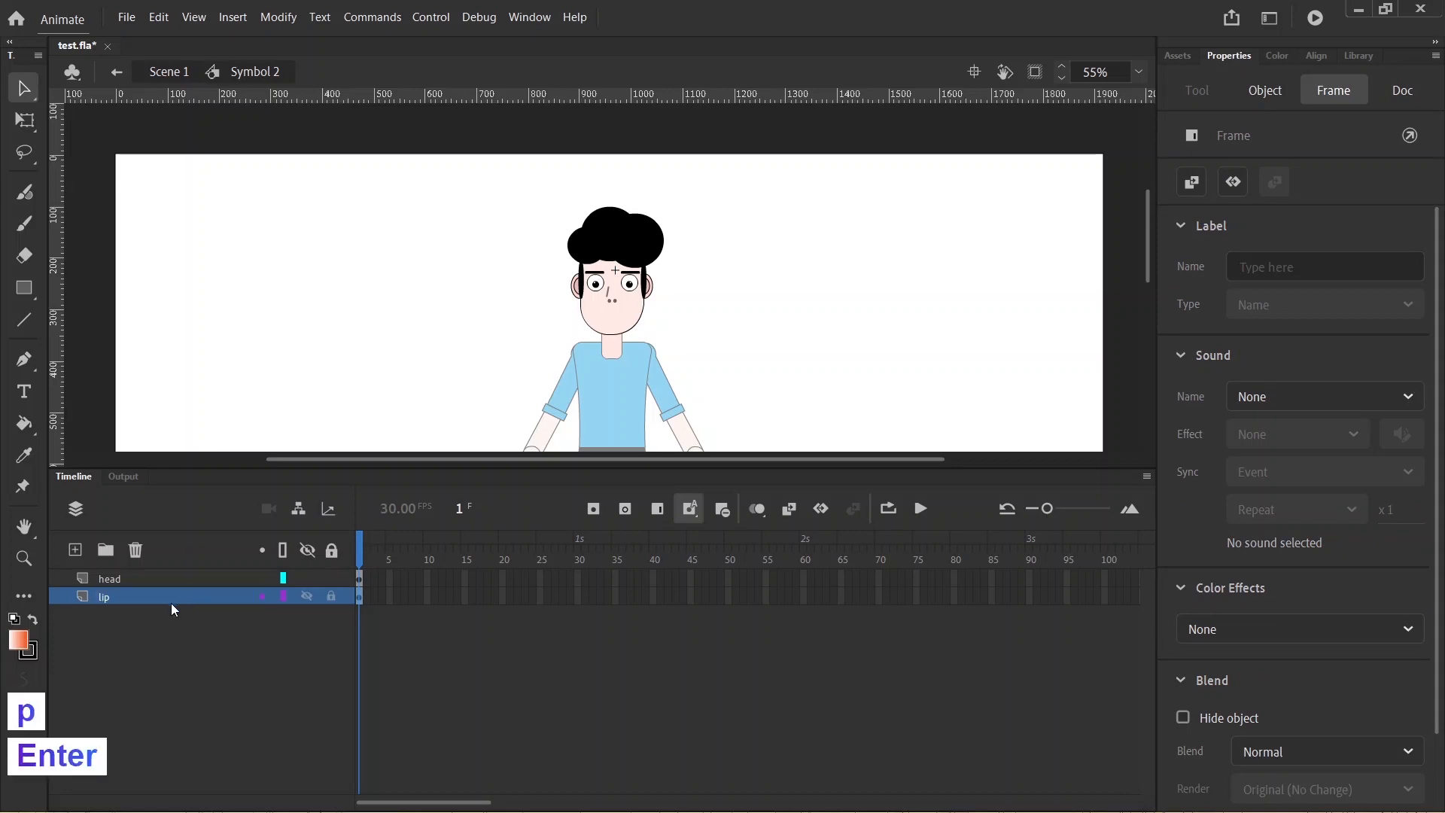
drag(116, 594, 122, 561)
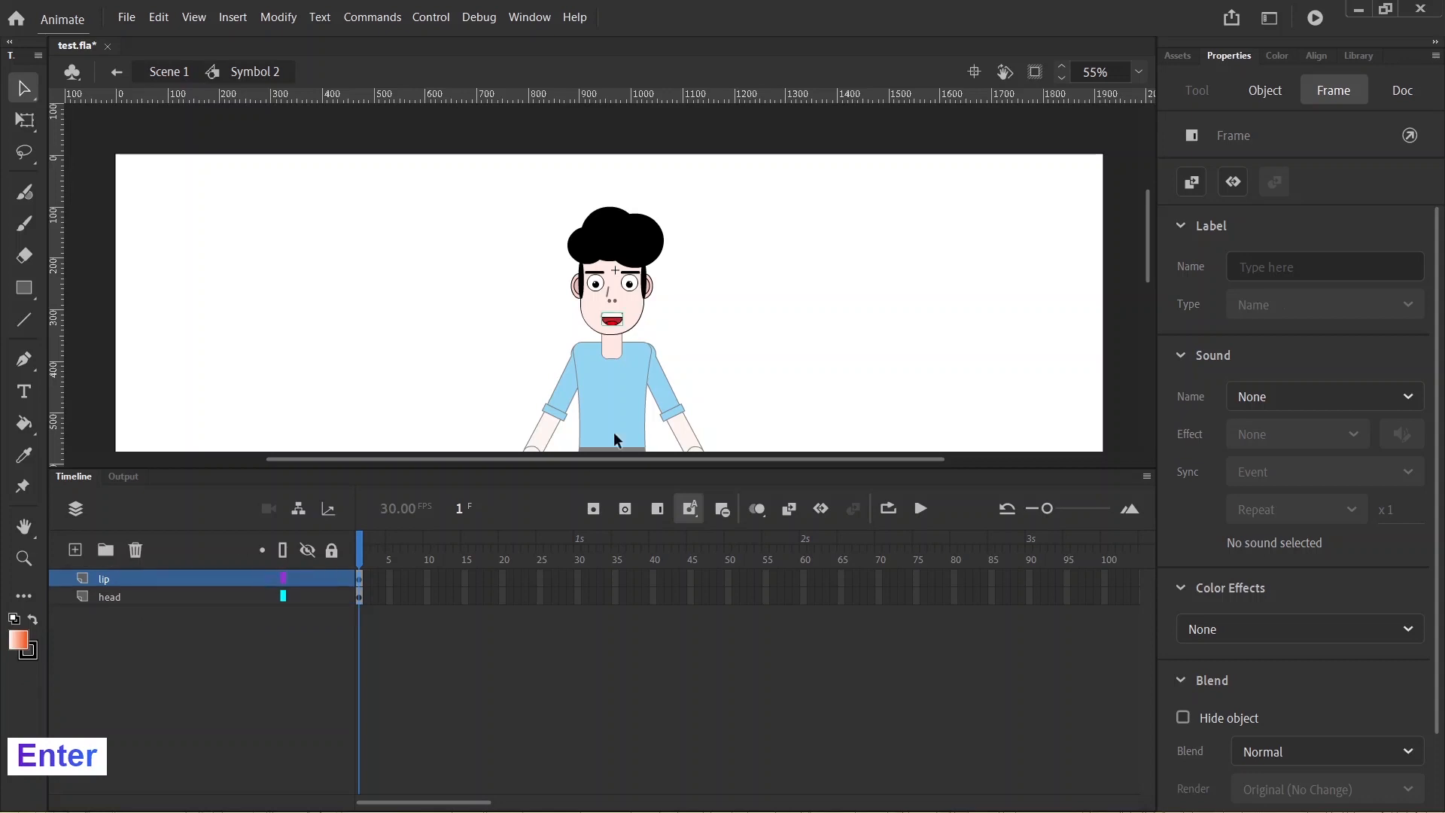
click(752, 348)
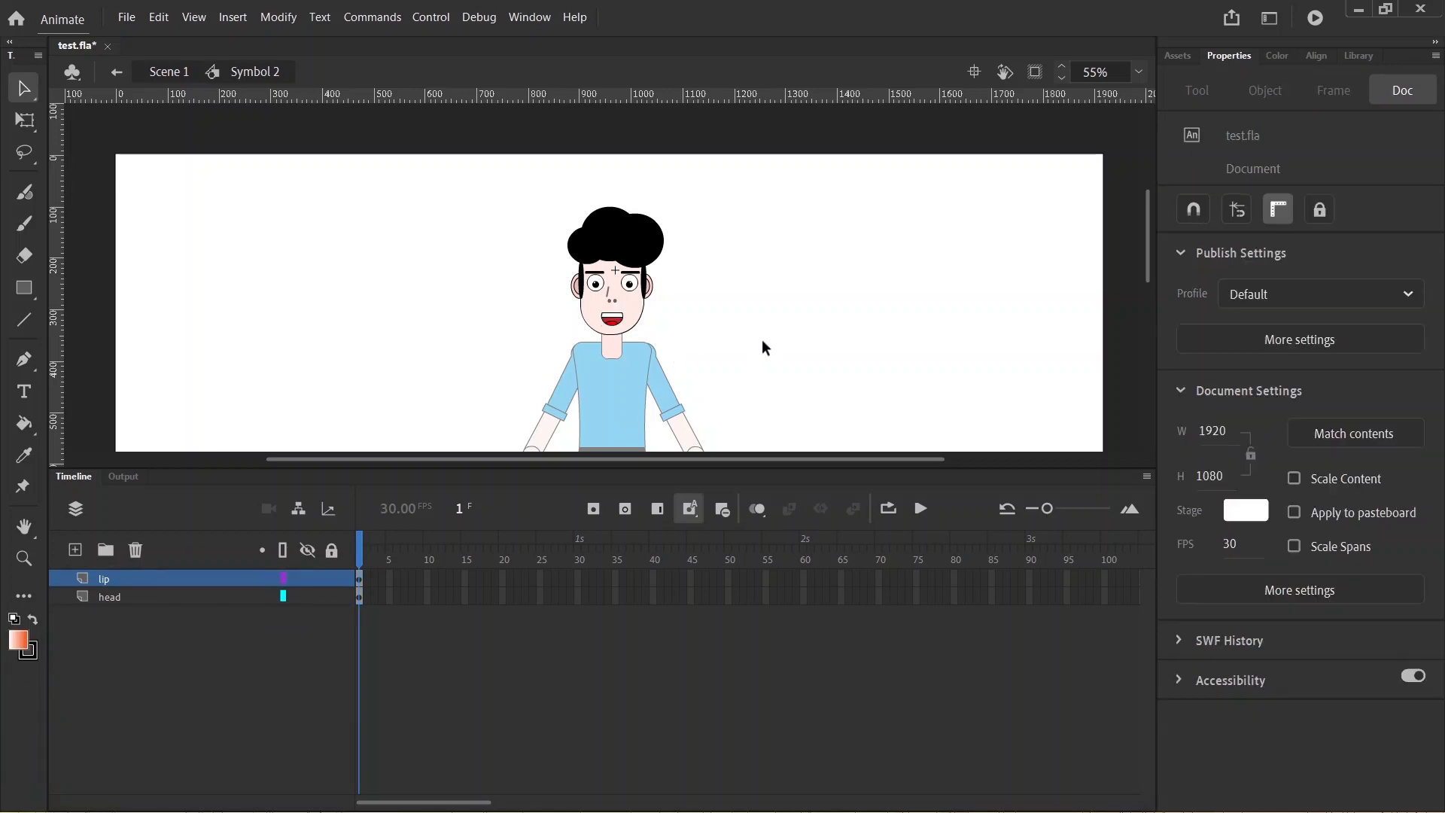
Convert the mouth group on the lip layer to a graphic symbol with the default name
click(612, 321)
right_click(610, 319)
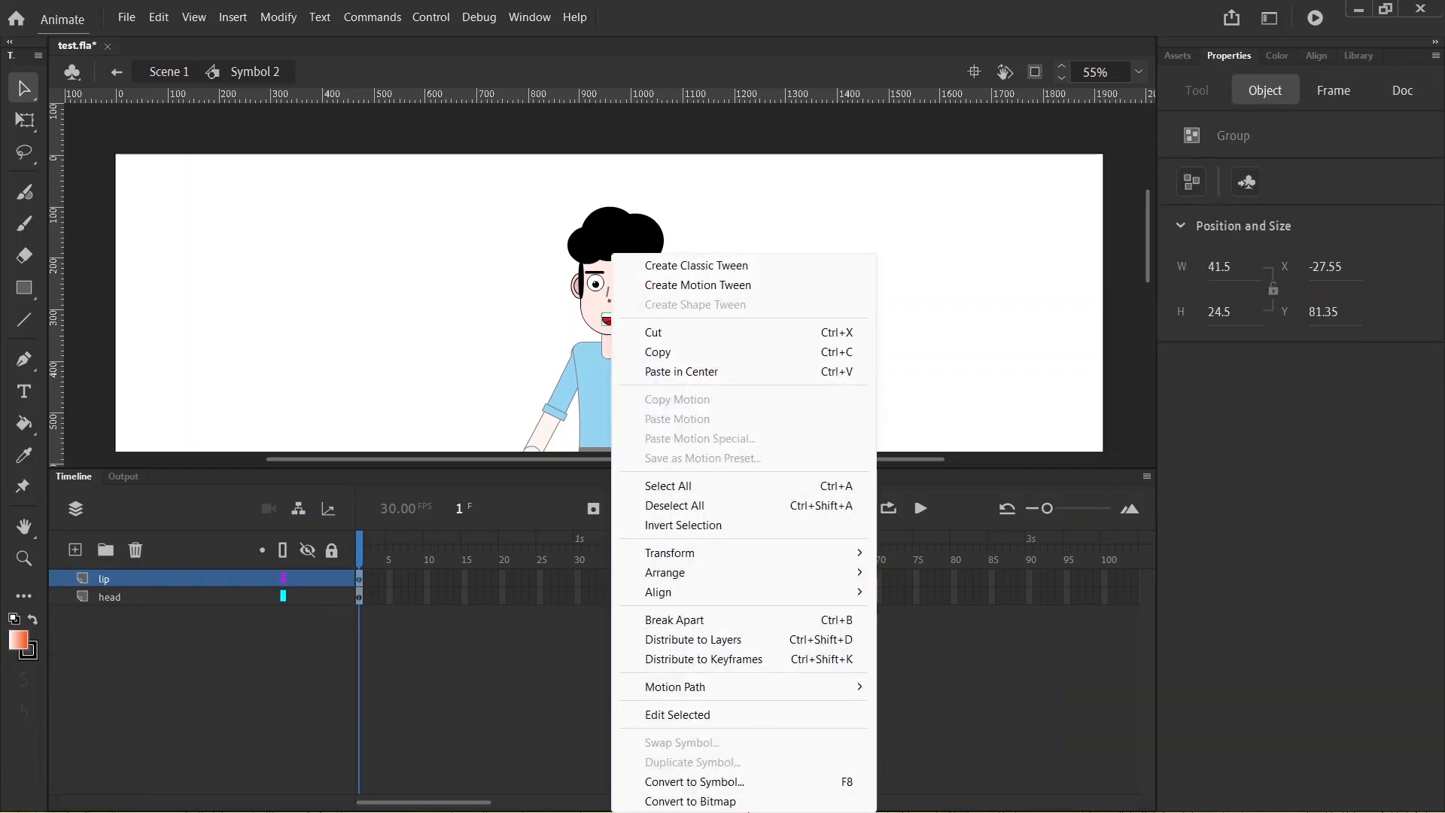
click(734, 781)
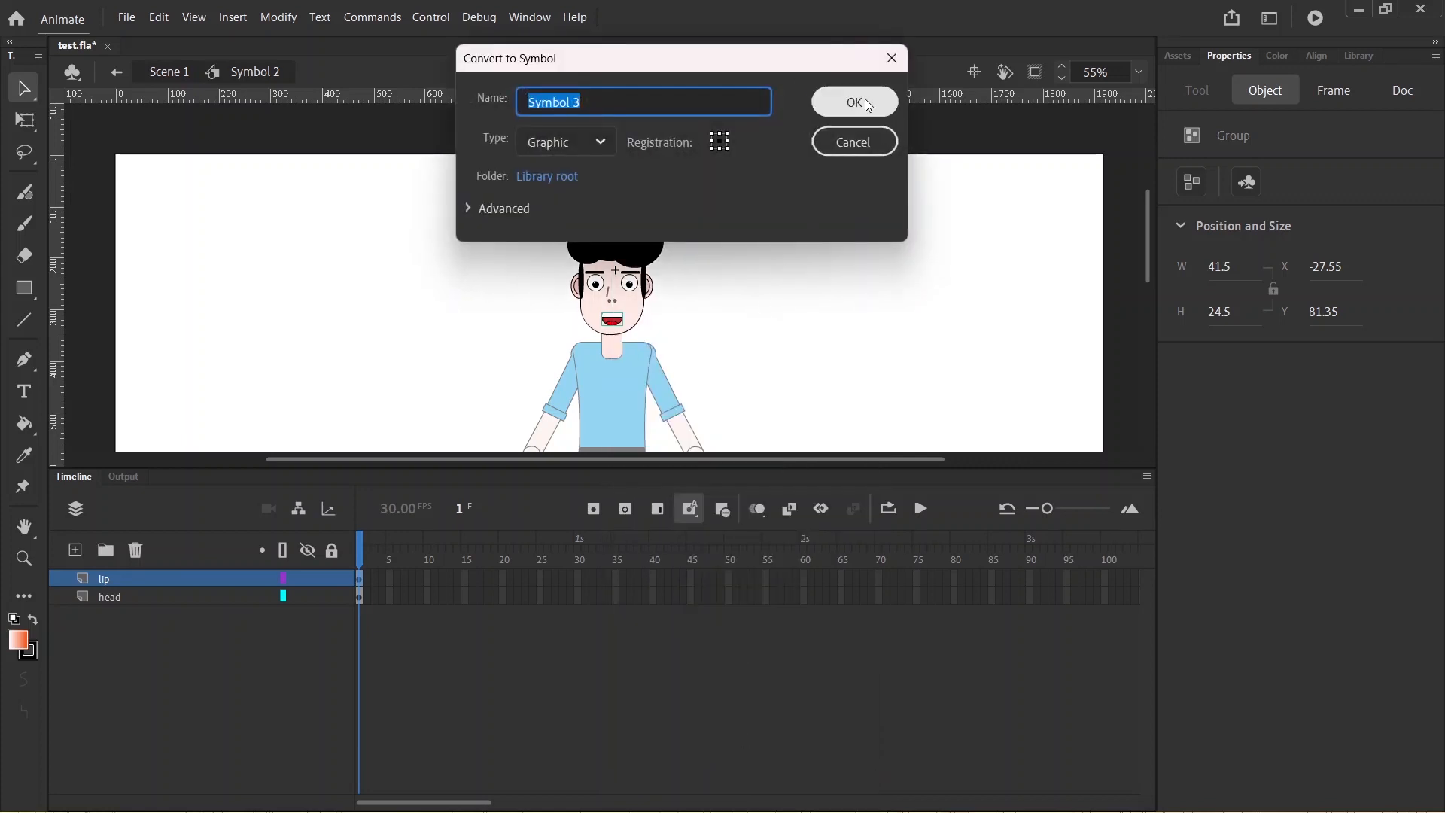
click(855, 102)
click(489, 680)
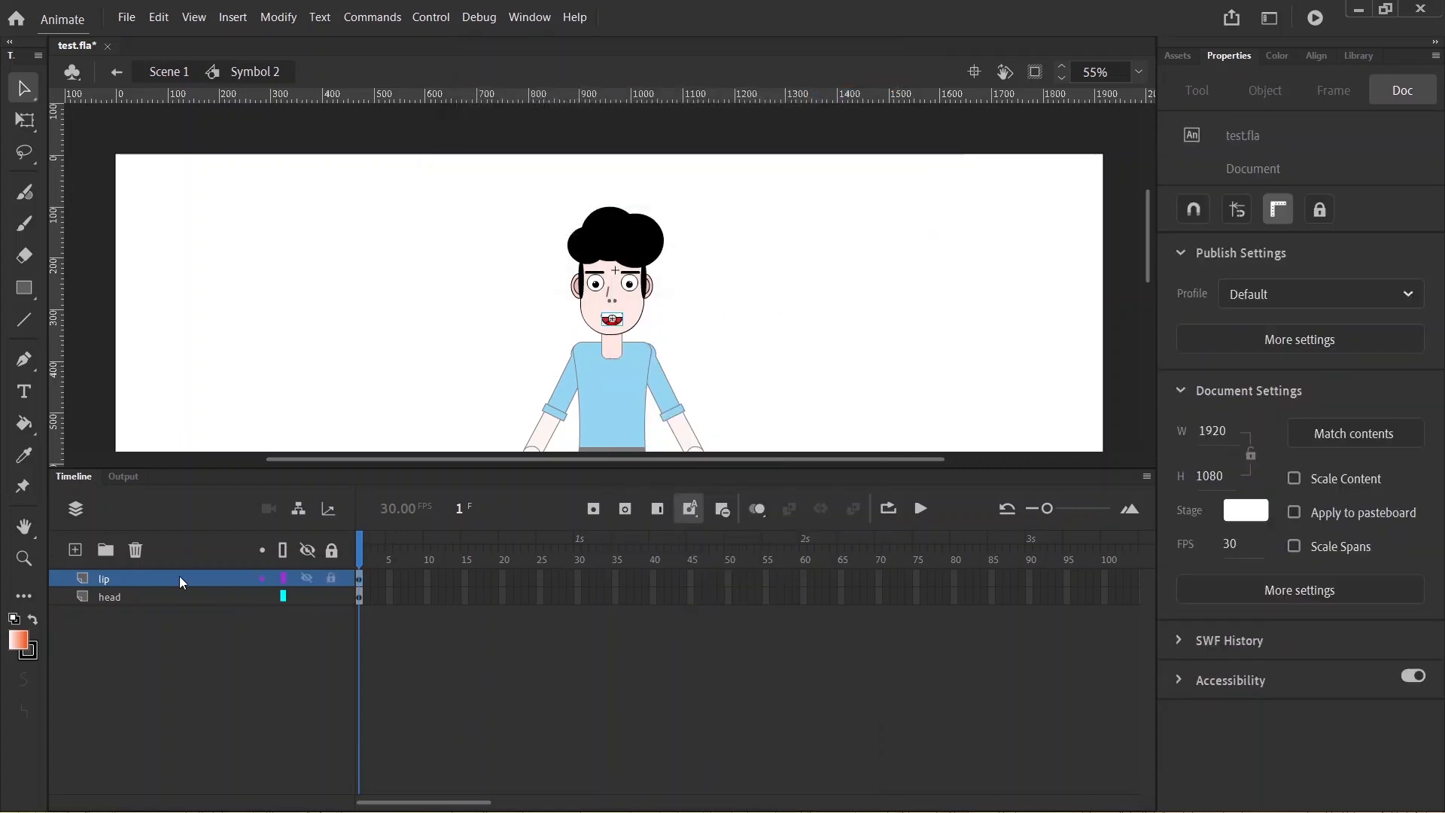
Open the mouth symbol for editing and rename its only layer lip
double_click(617, 323)
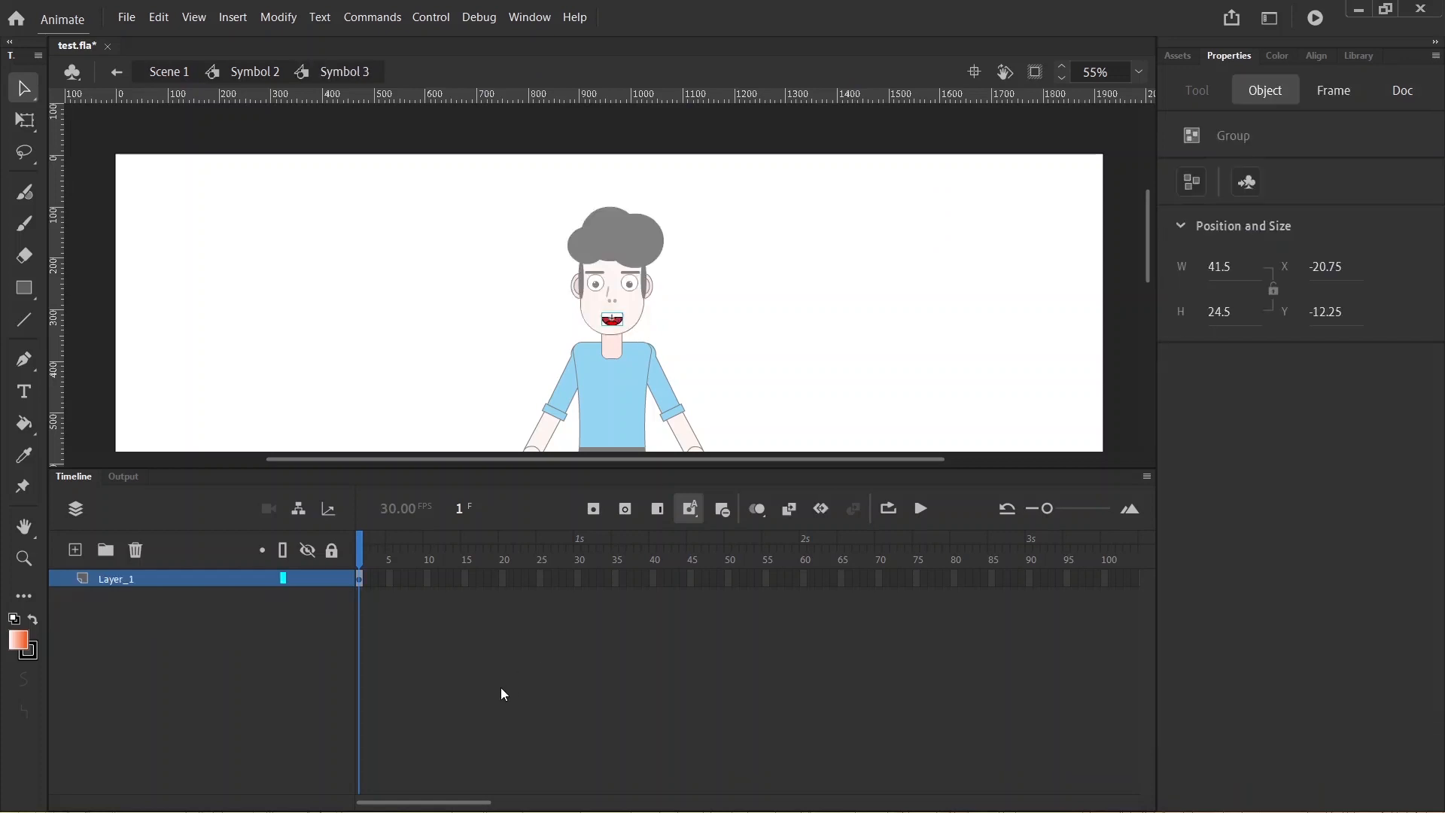
click(513, 653)
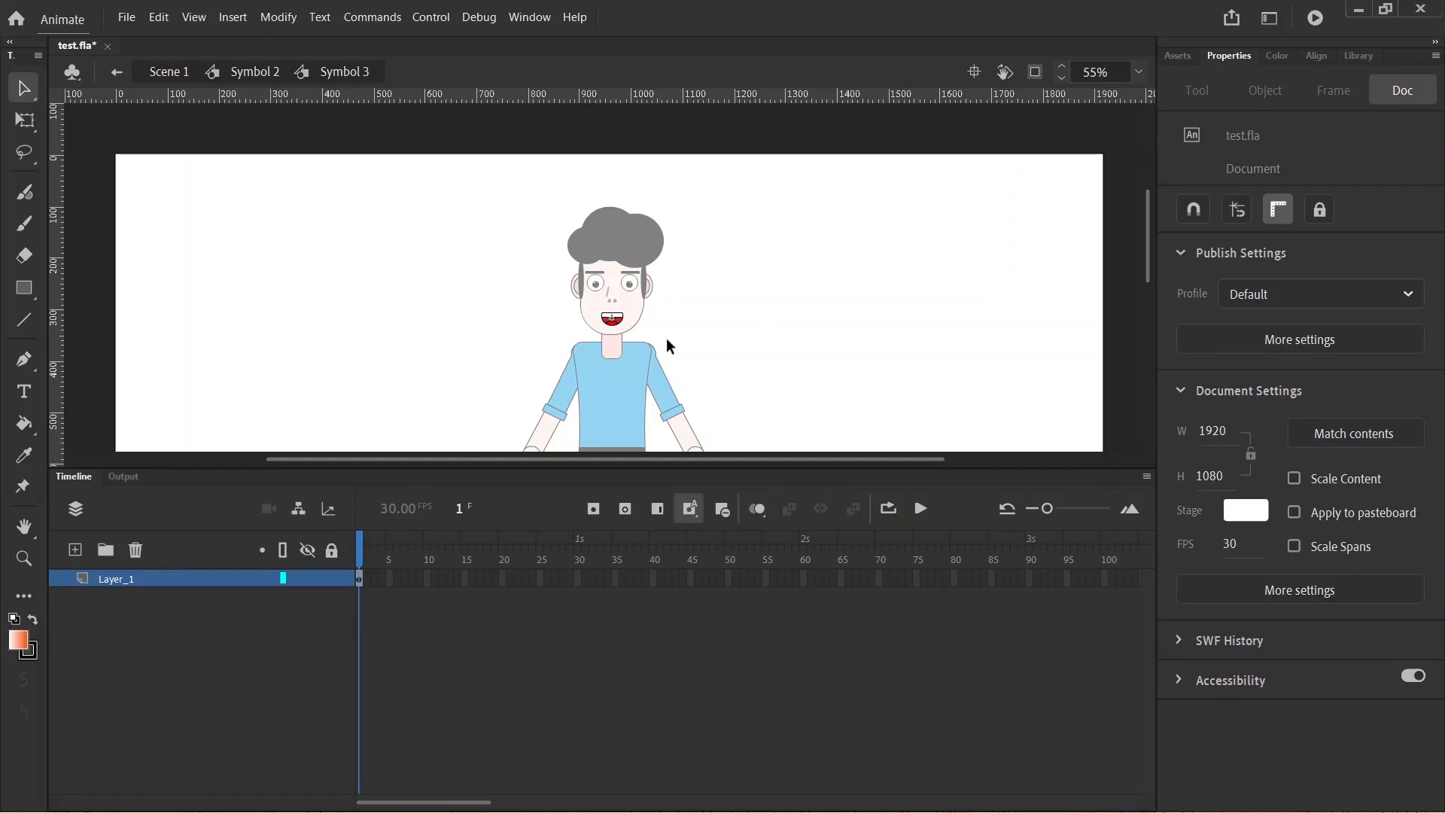
click(126, 17)
click(158, 639)
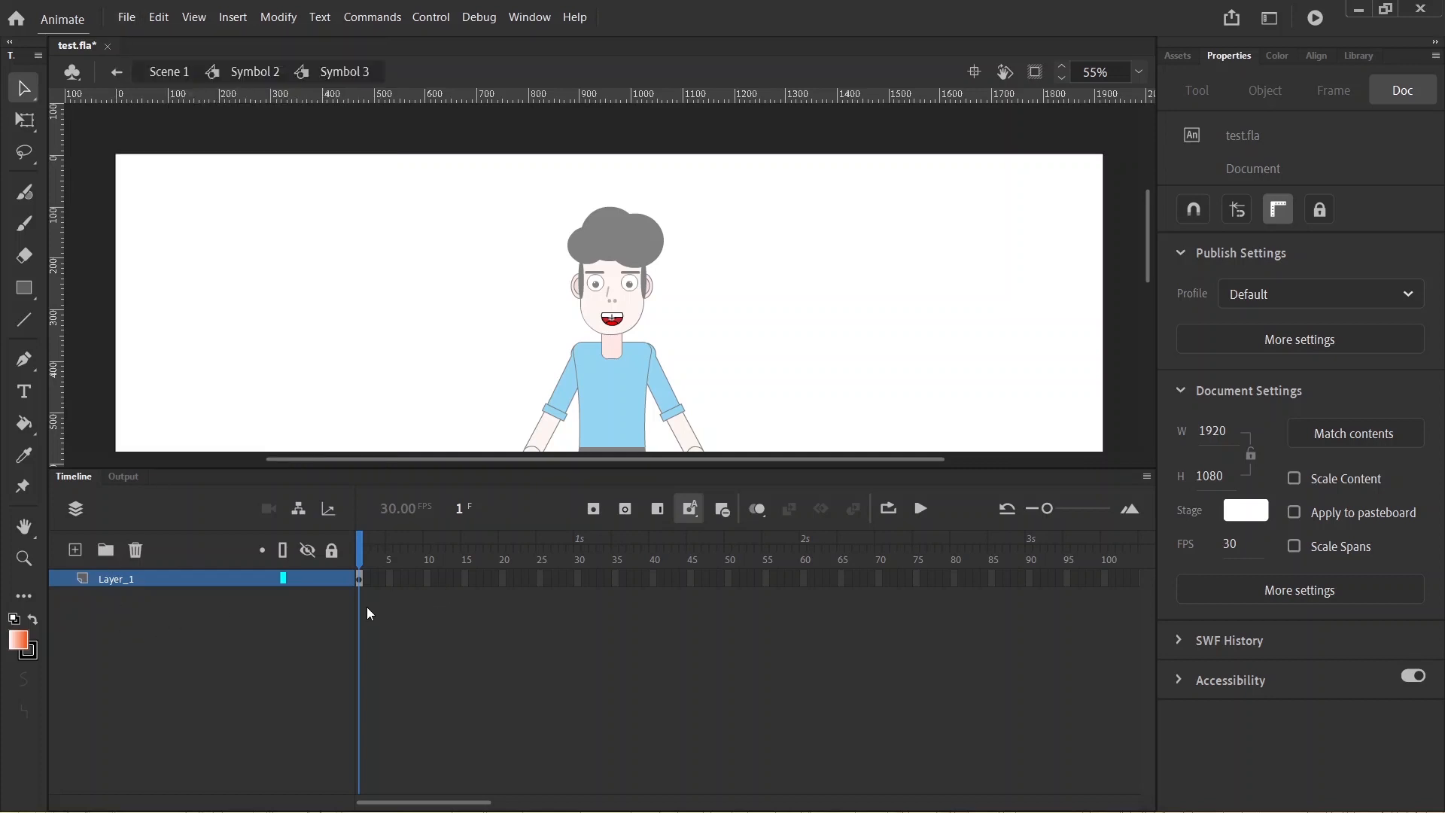
double_click(123, 576)
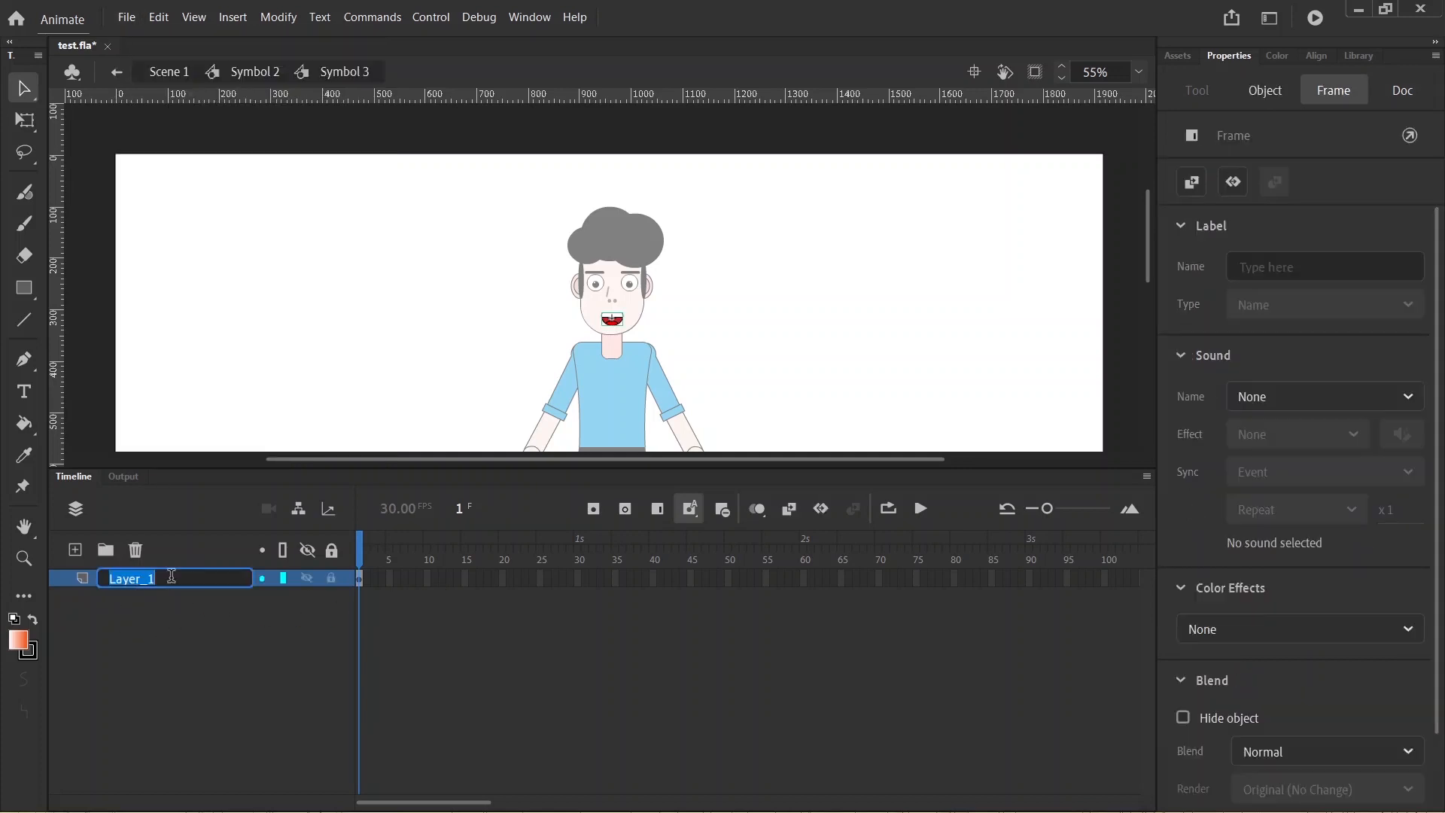
text(lip)
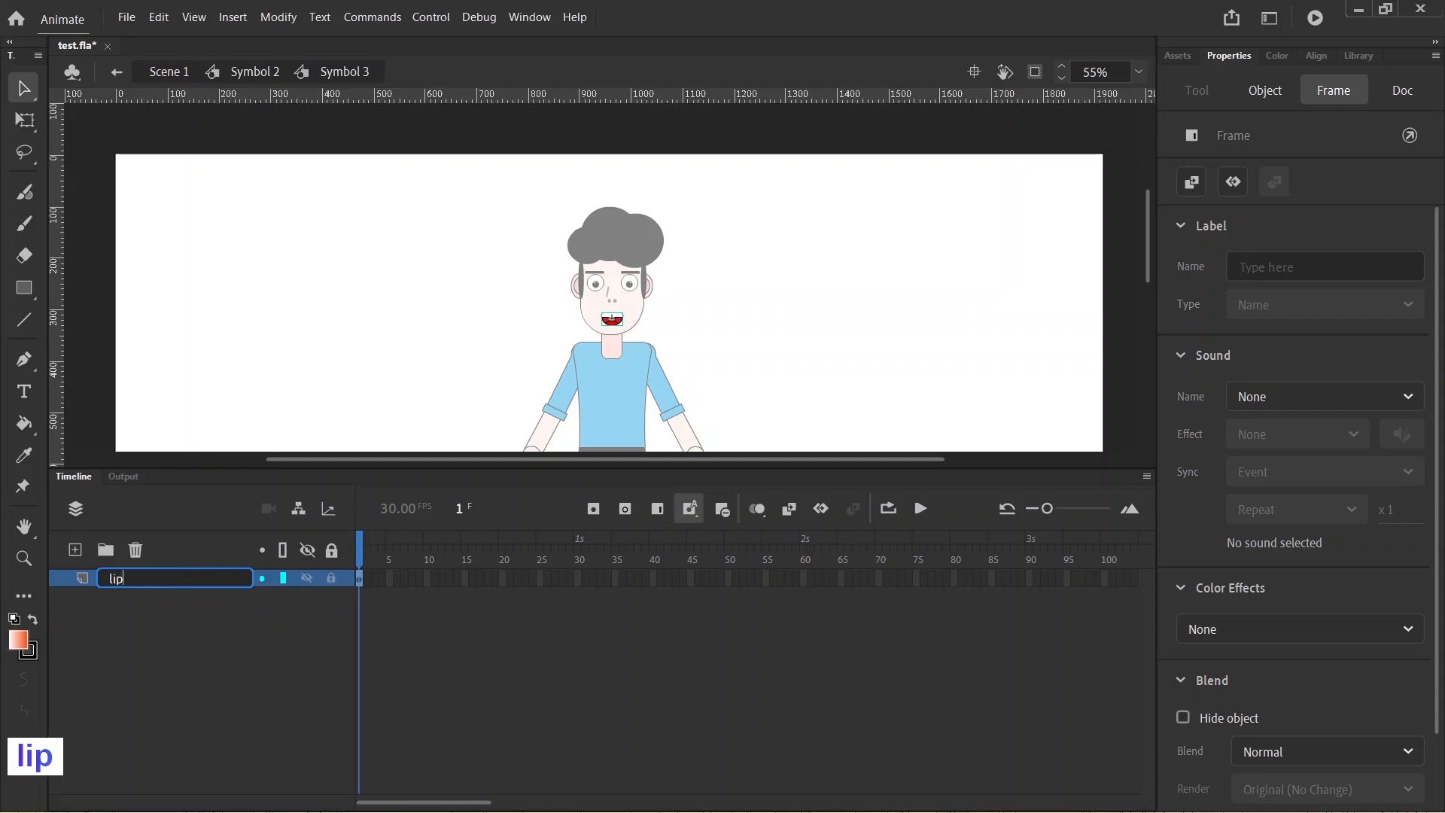
key(Return)
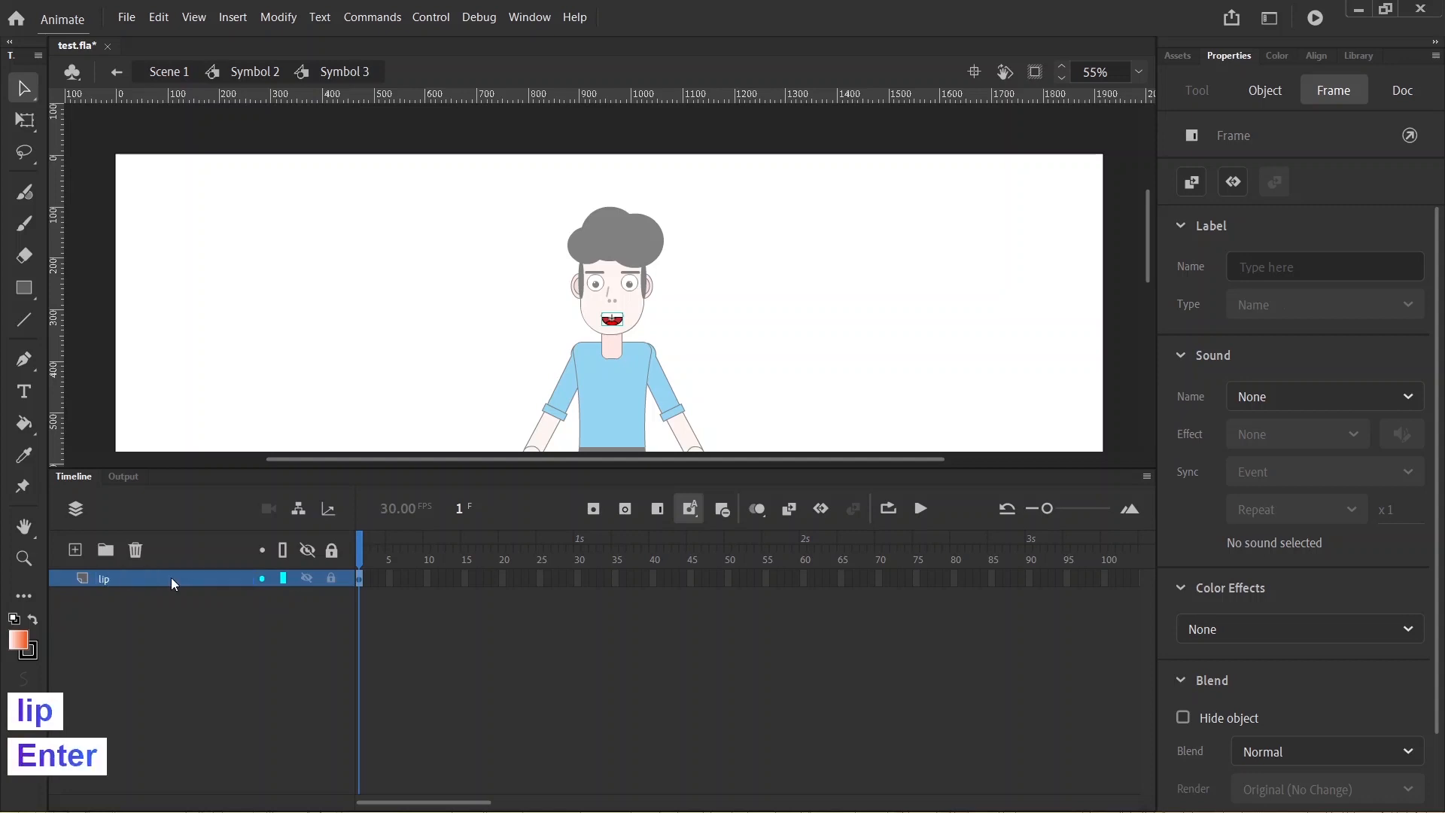
Add a layer above lip and import 2d Lip Sync M1 _ Ai File _ EkhaneyShop.ai to the stage with all its layers selected
click(76, 552)
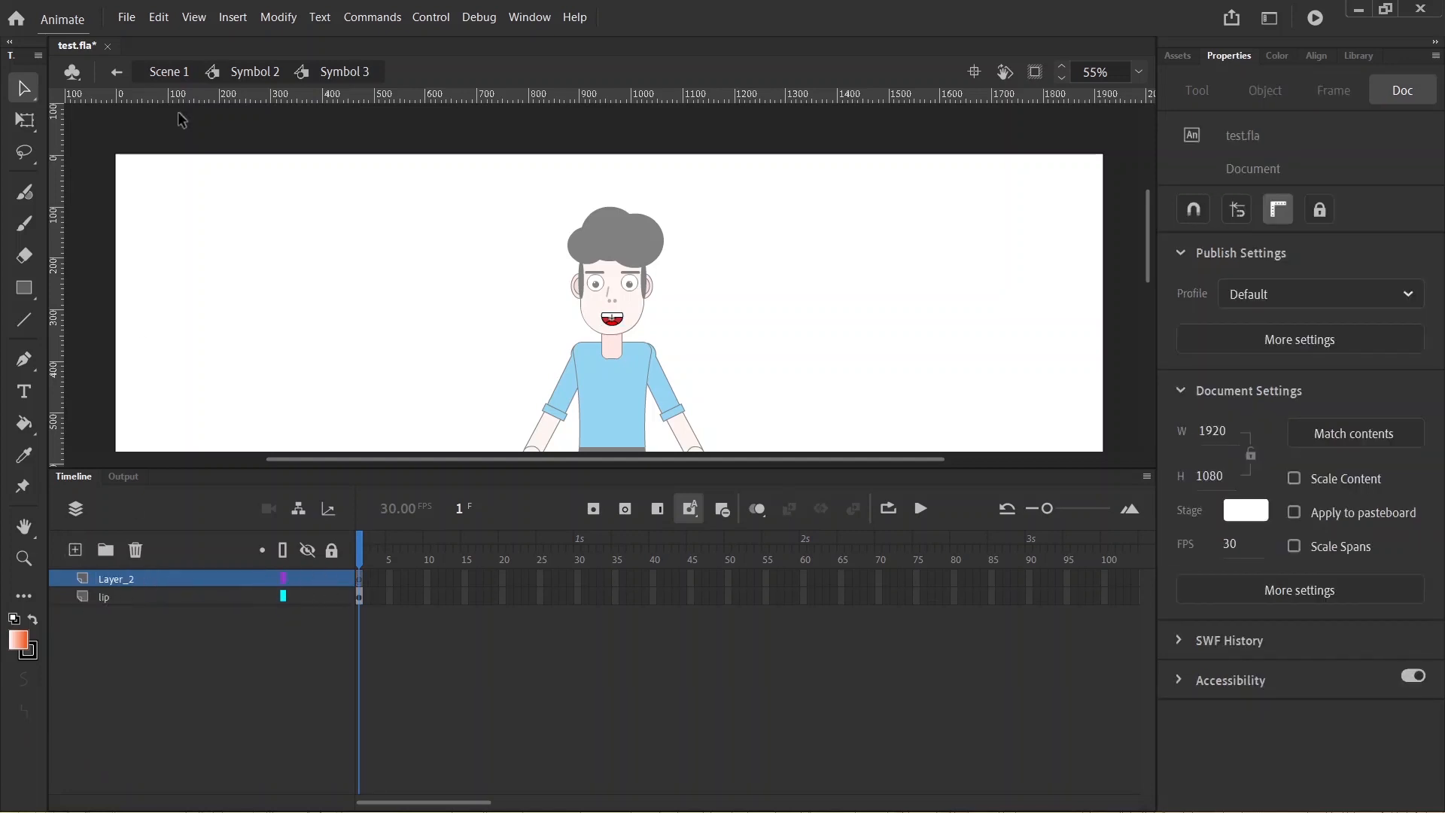
click(136, 15)
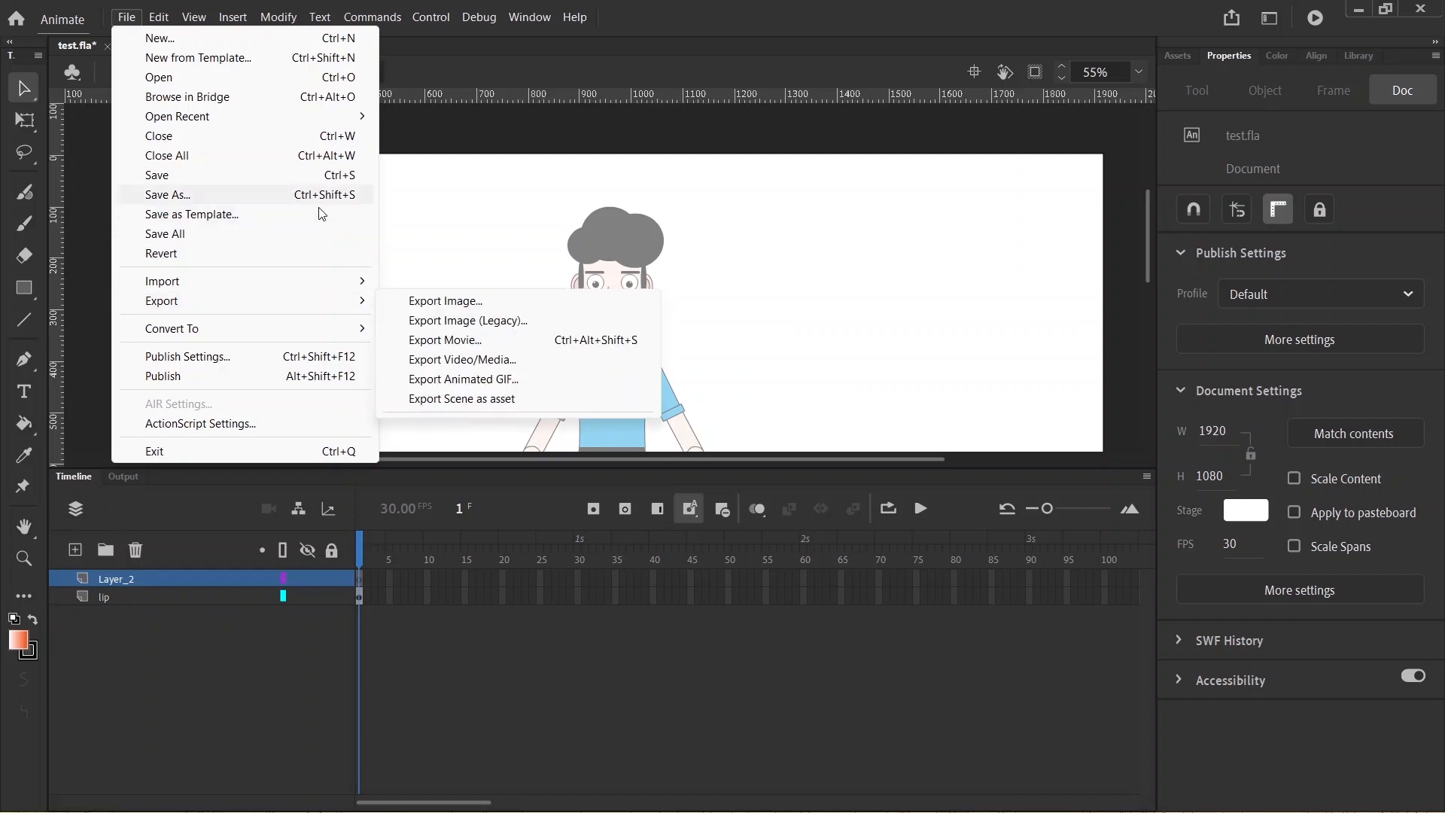
mouse_move(252, 284)
click(468, 289)
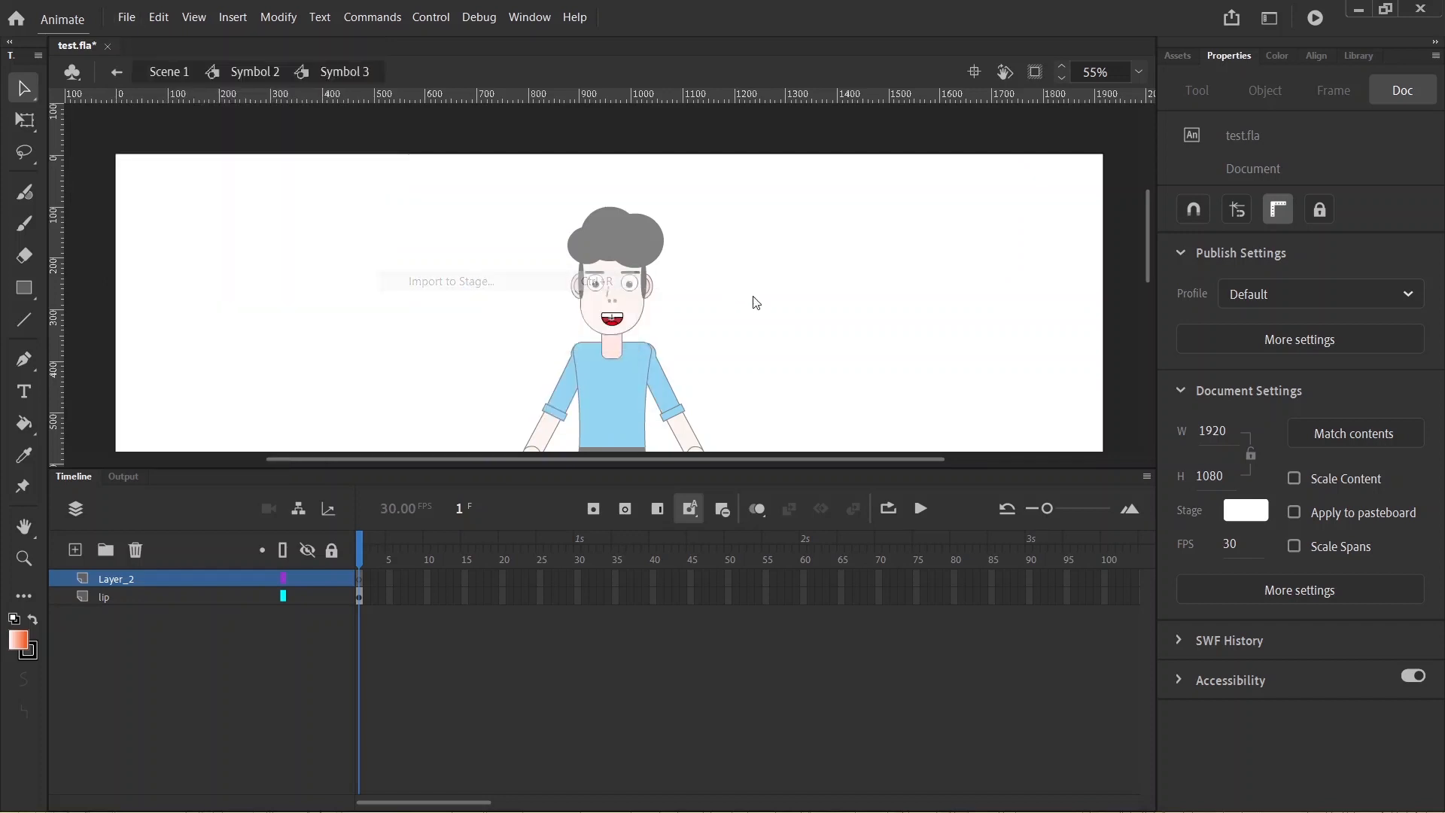
click(340, 202)
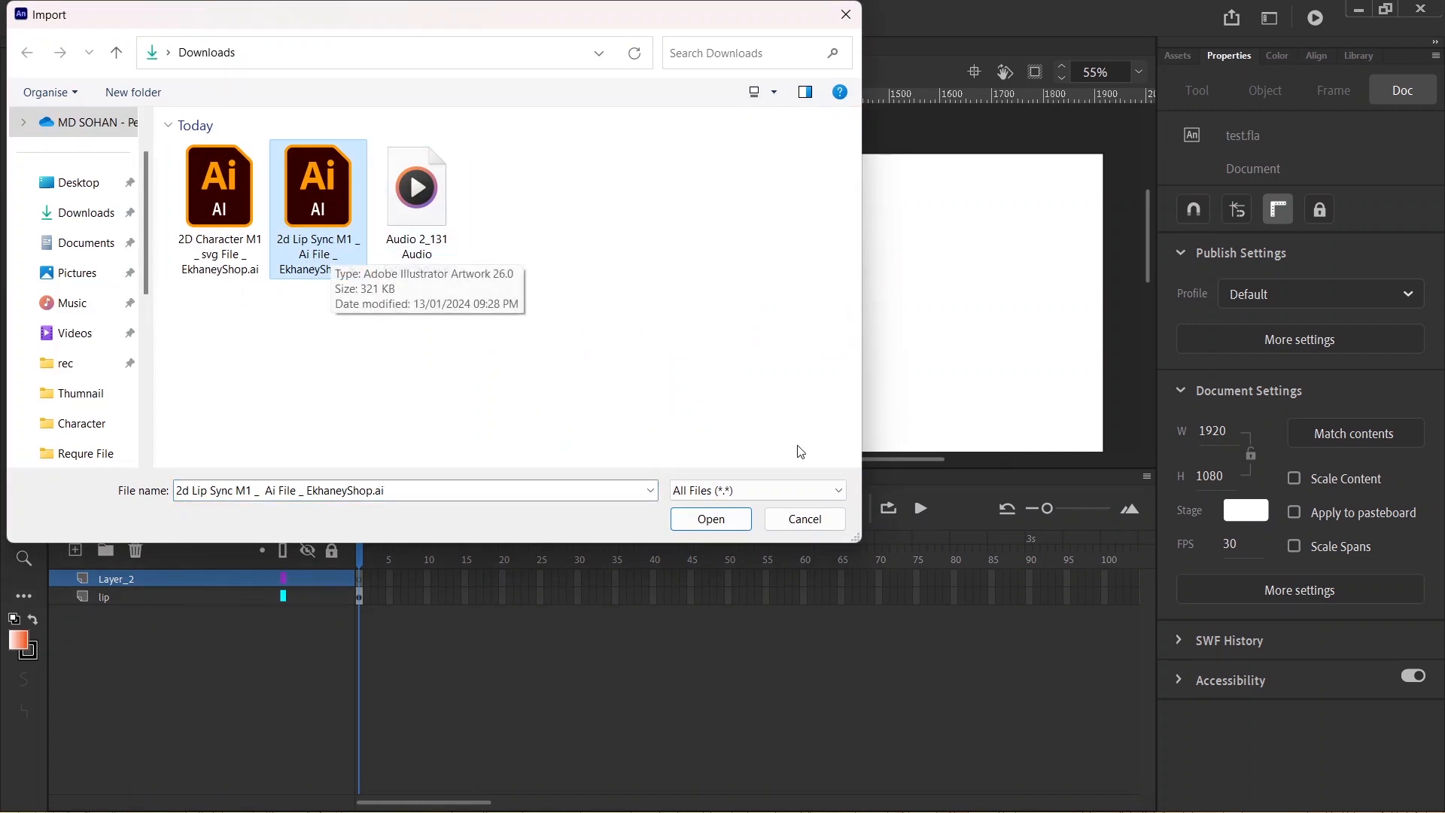
click(735, 519)
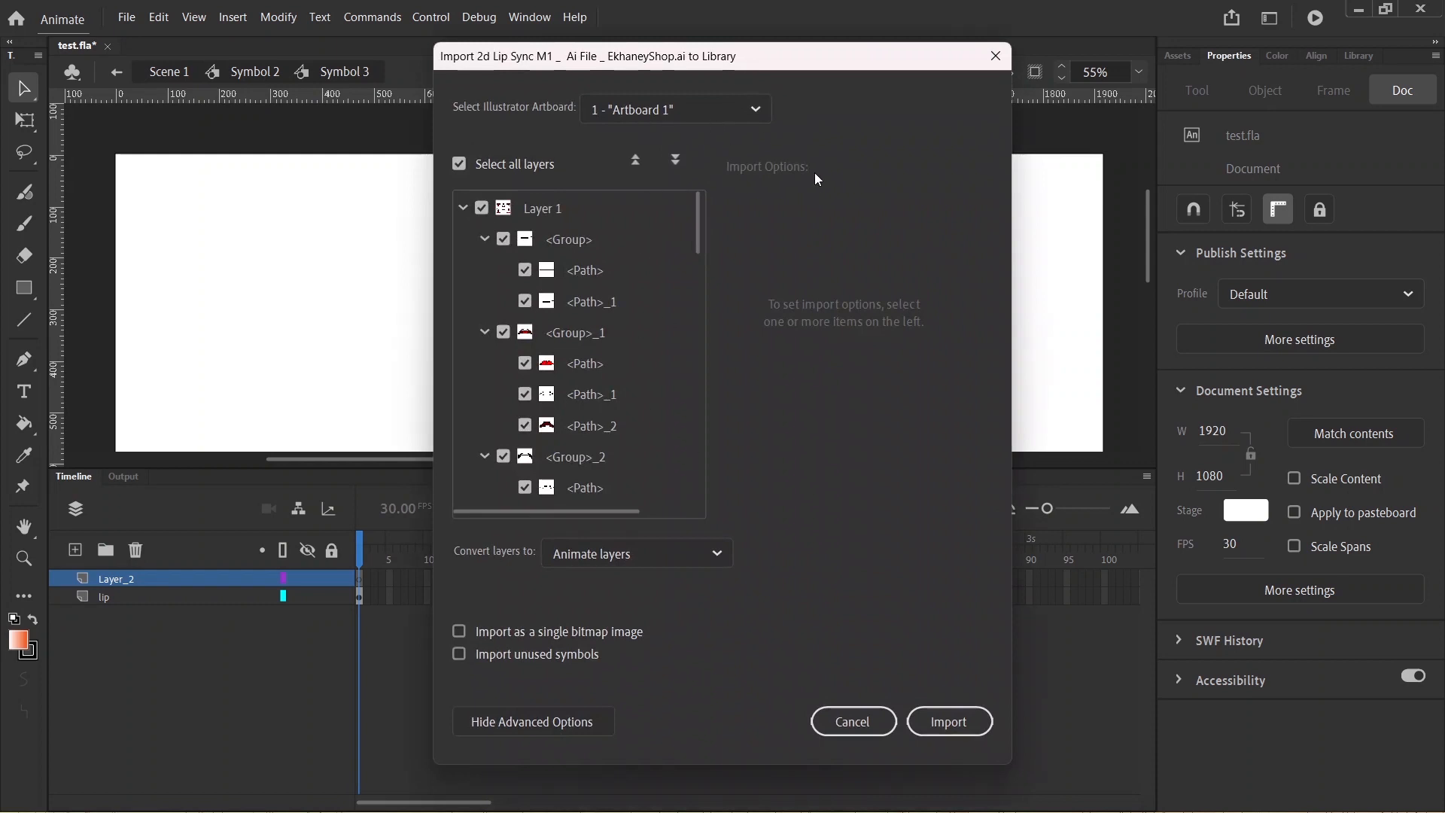
click(951, 724)
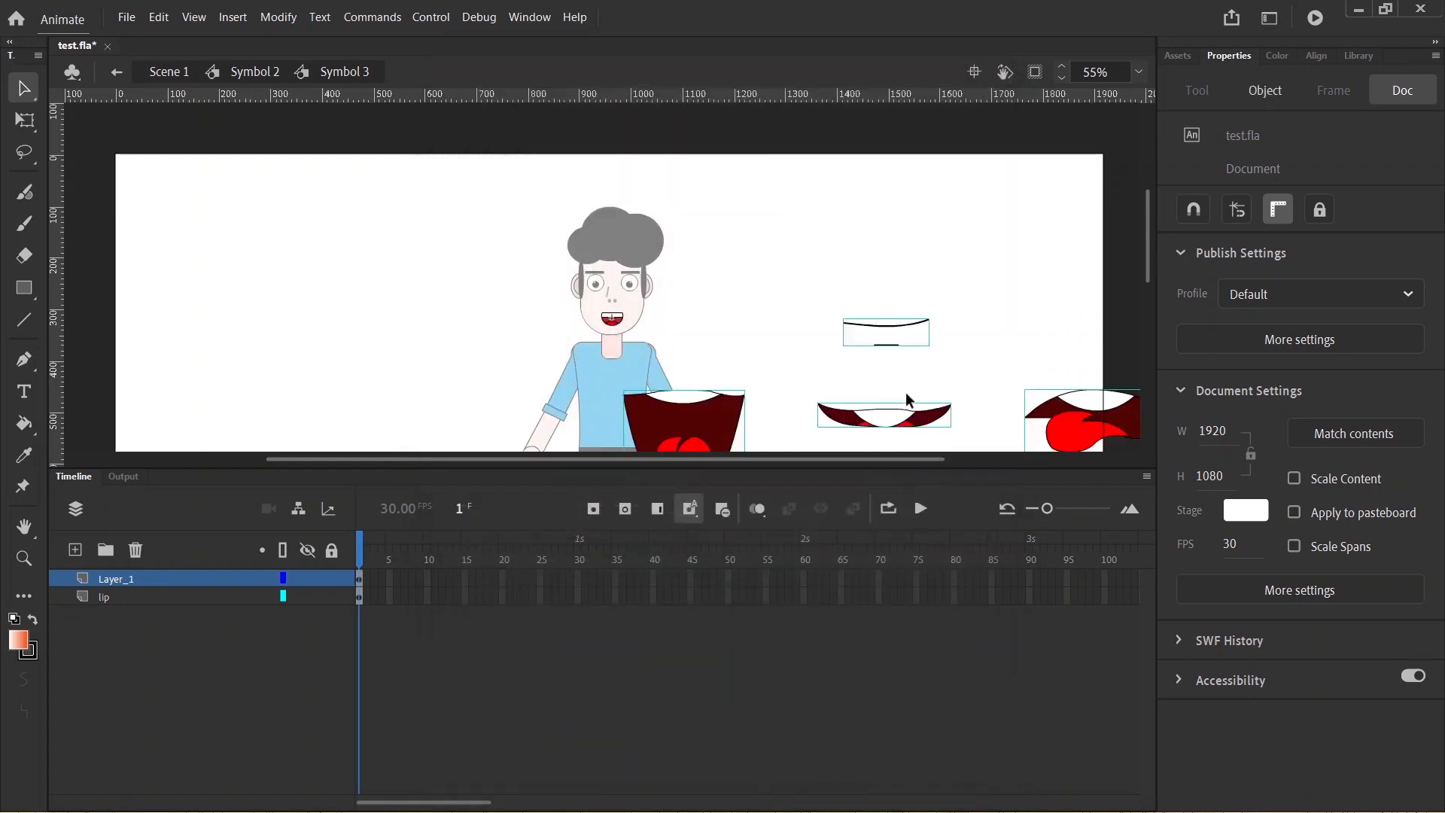
Deselect the imported mouth shapes and lock the lip layer beneath them
key(alt)
scroll(796, 278, down, 5)
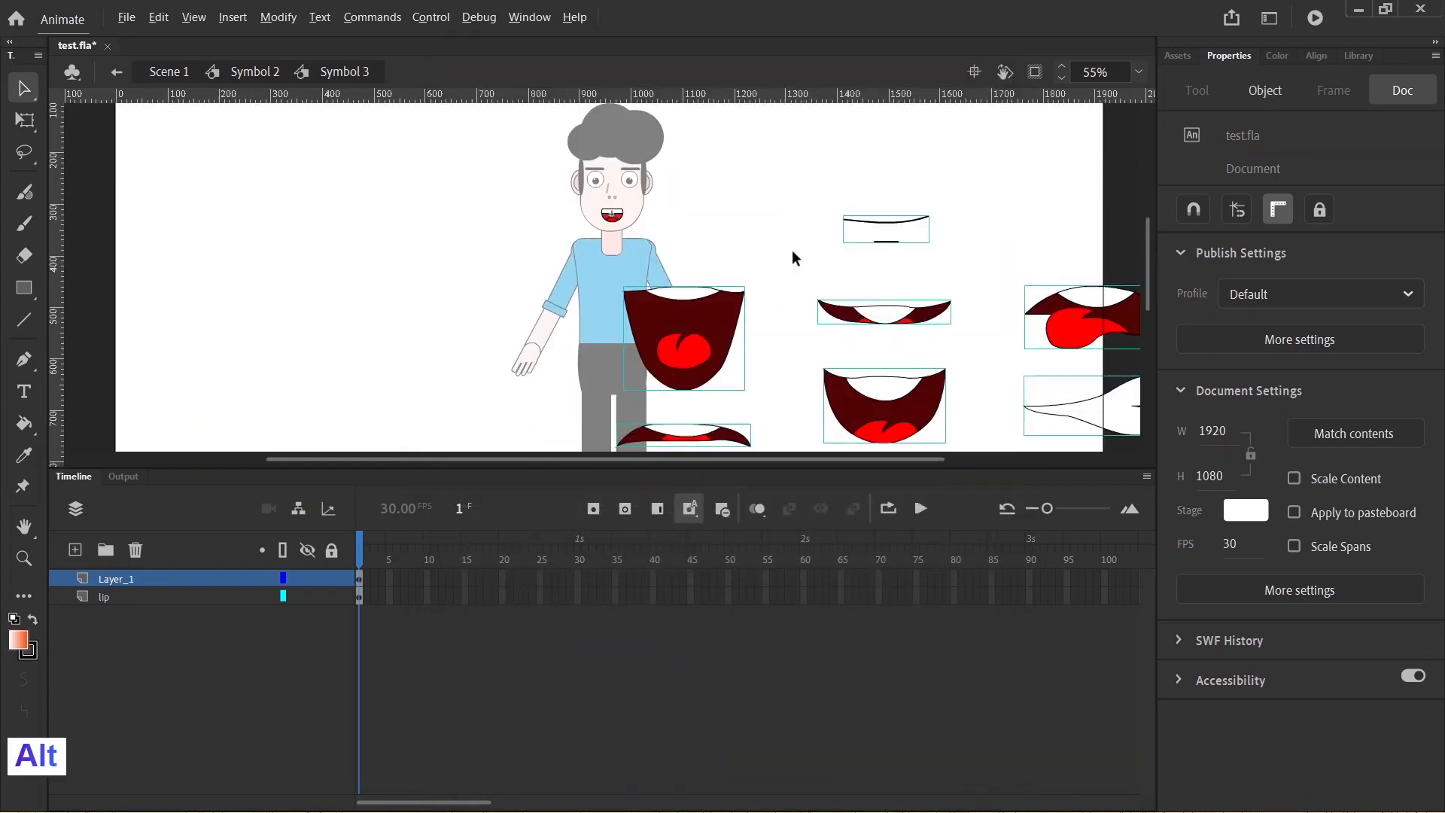
key(alt)
key(ctrl)
scroll(811, 237, down, 4)
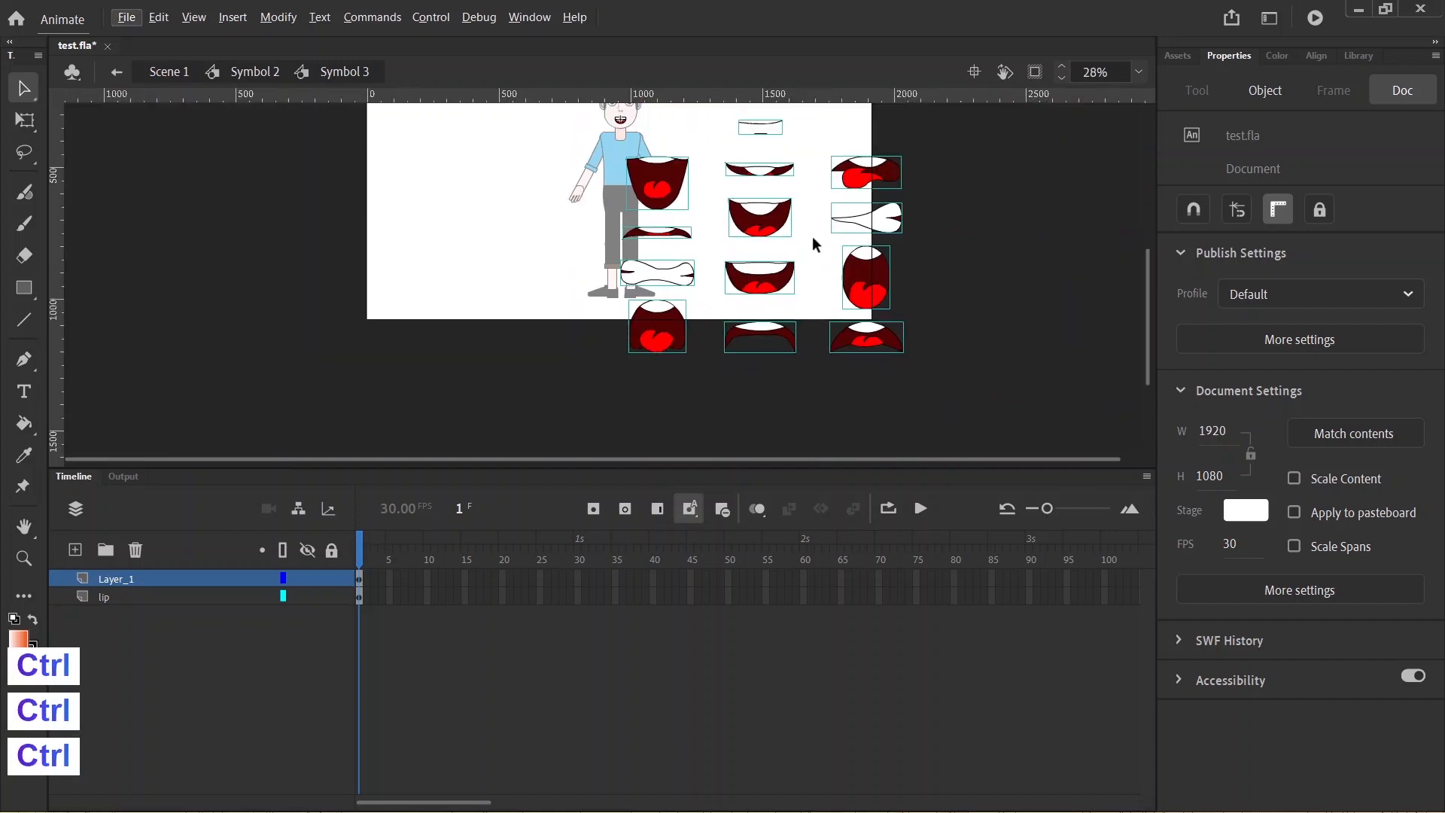
click(807, 128)
scroll(797, 178, up, 2)
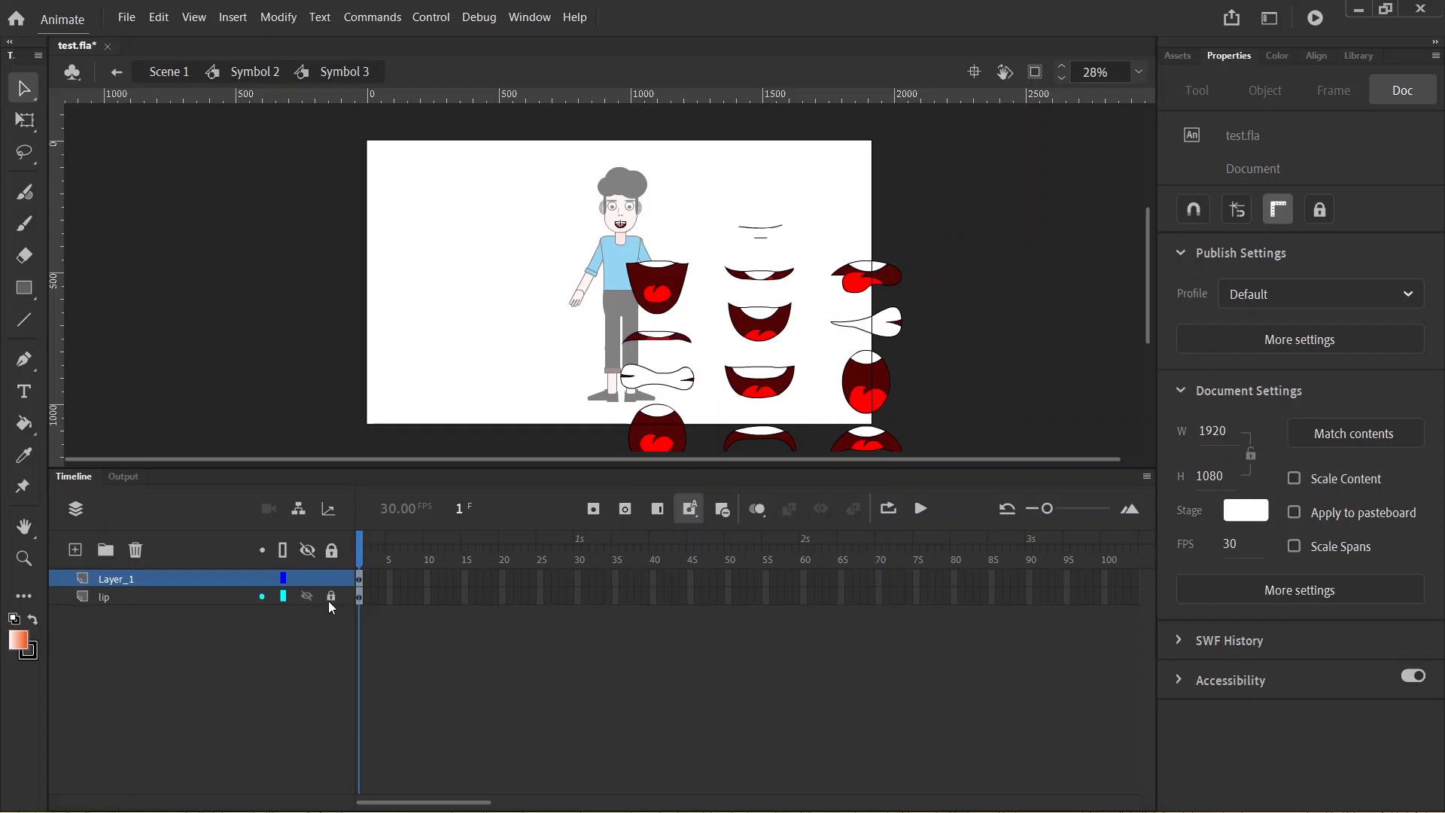
scroll(980, 305, down, 3)
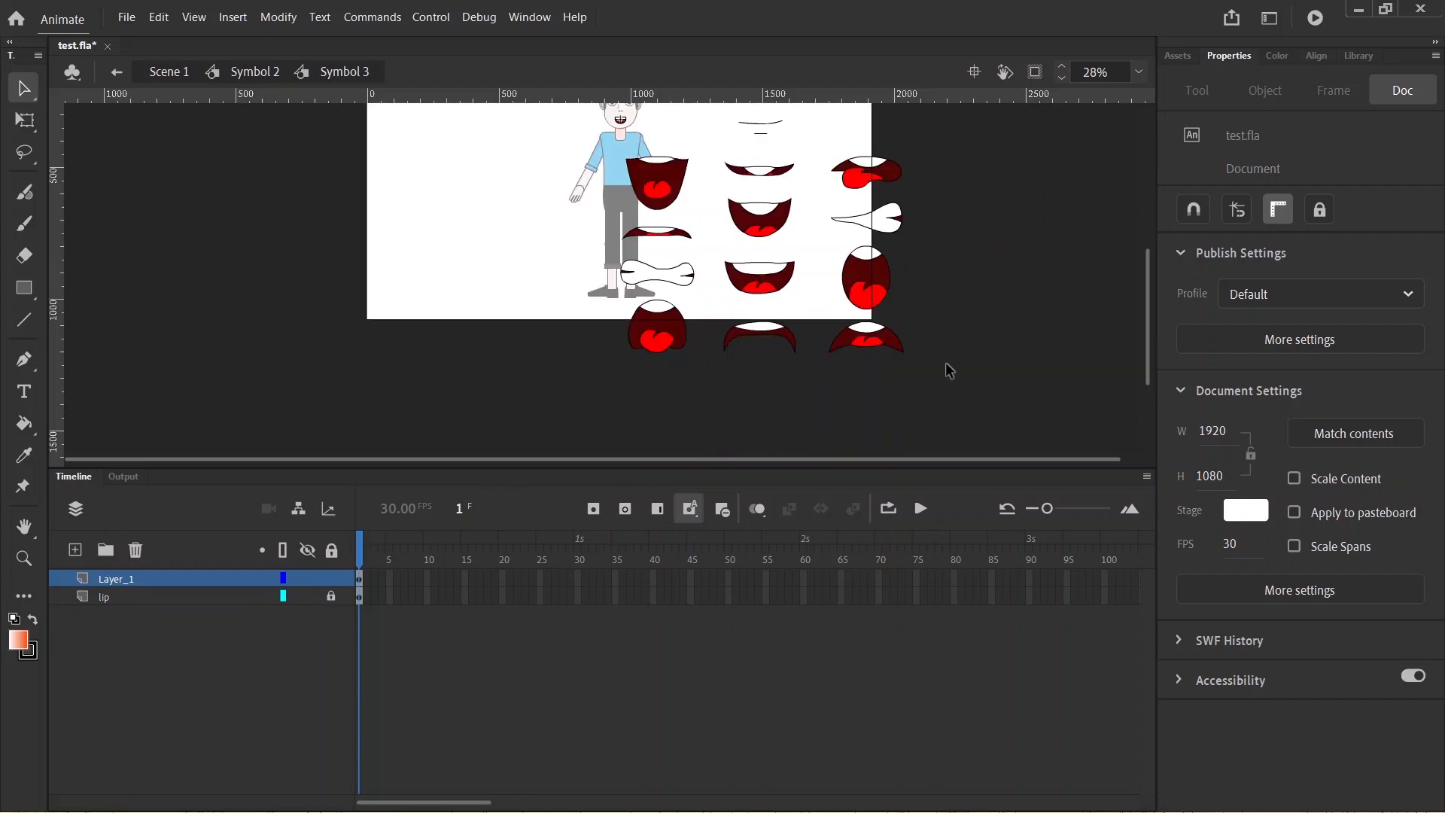
Select all imported mouth shapes and align them to the horizontal and vertical center, relative to the stage
drag(953, 372, 584, 106)
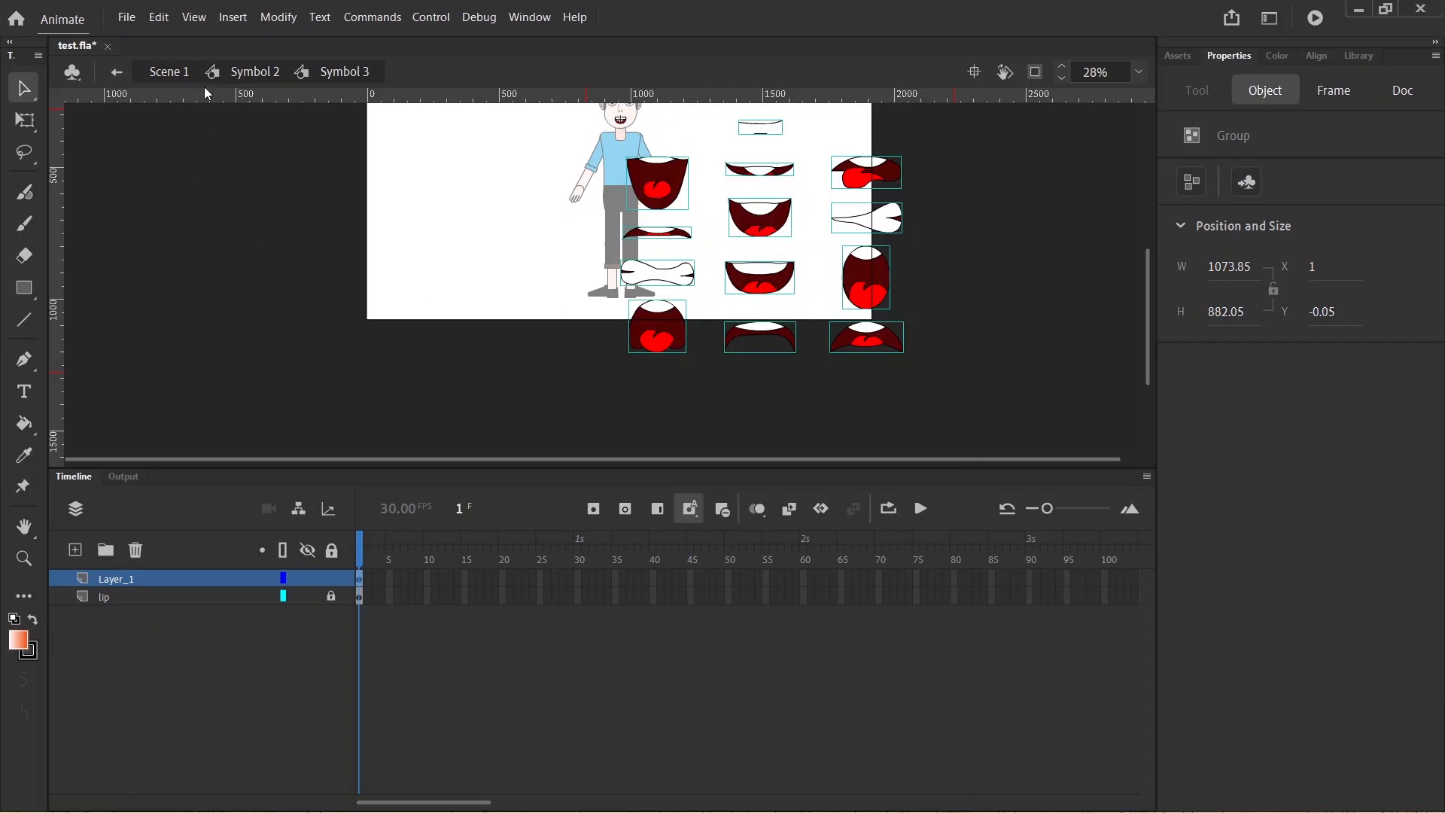
click(302, 22)
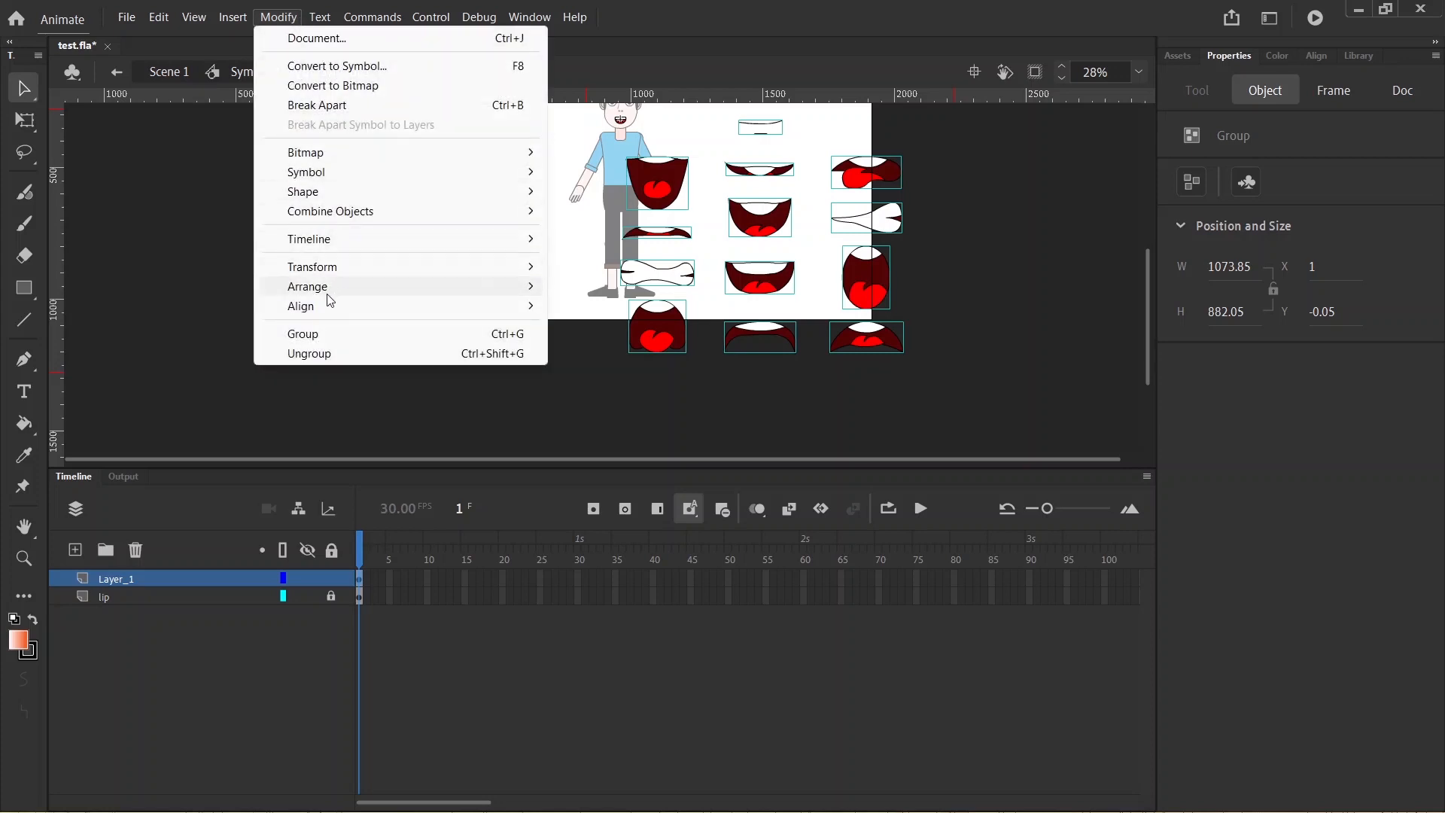
mouse_move(310, 307)
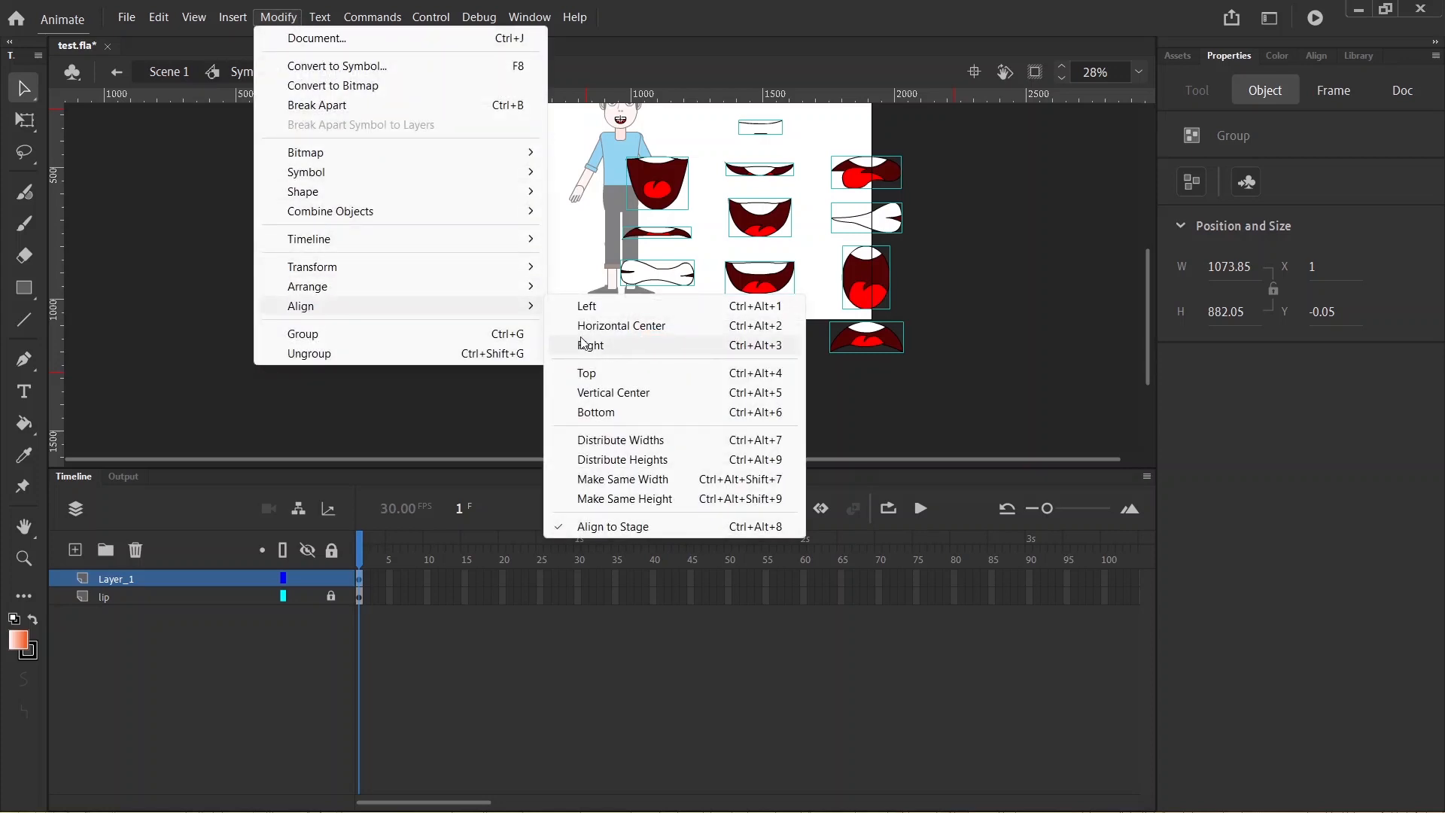
click(658, 336)
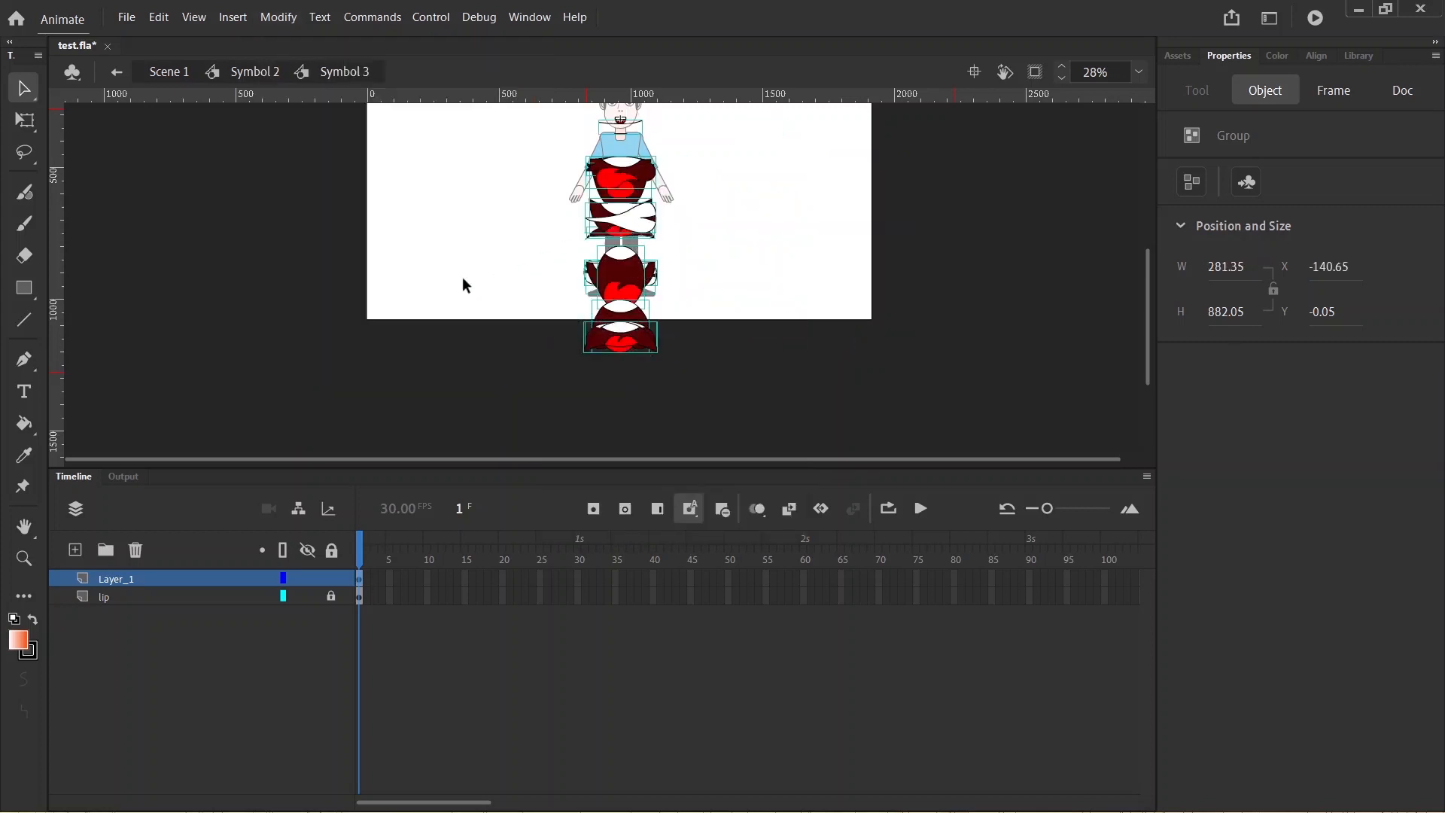
click(277, 17)
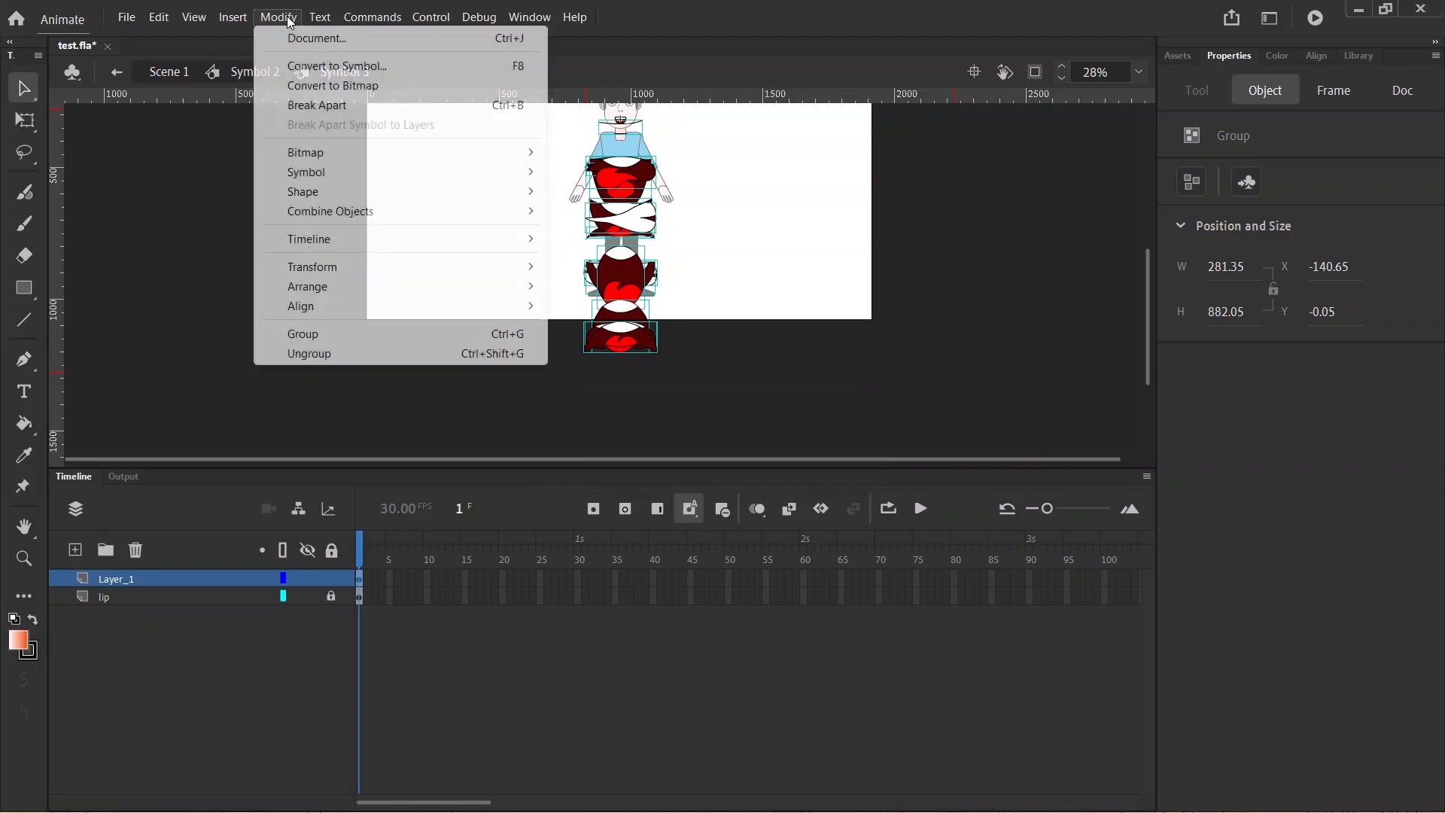
mouse_move(322, 291)
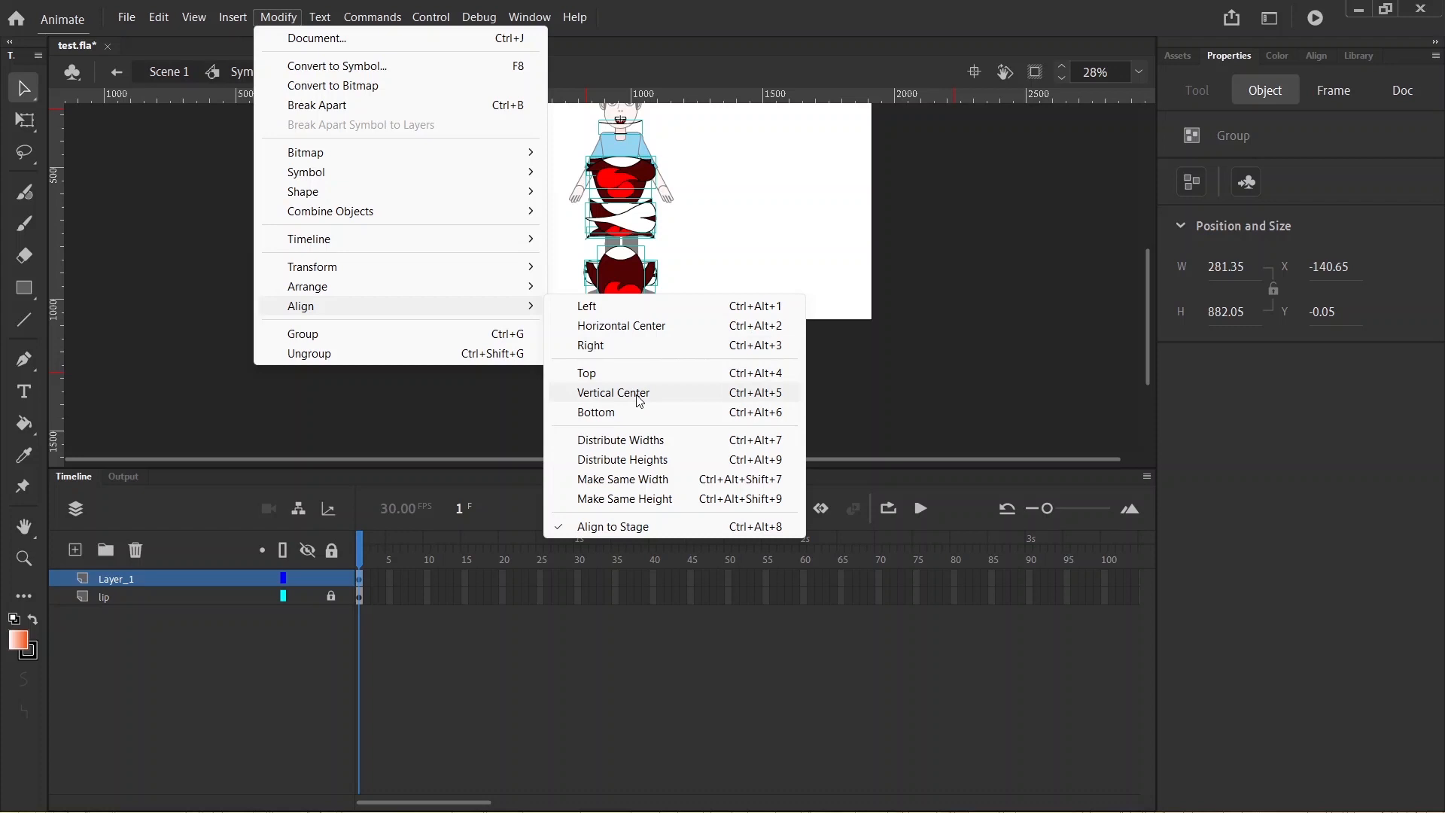
click(639, 392)
Scale the stacked mouth shapes down proportionally around their center to about 44 by 37.5 so they fit the face
scroll(670, 164, up, 3)
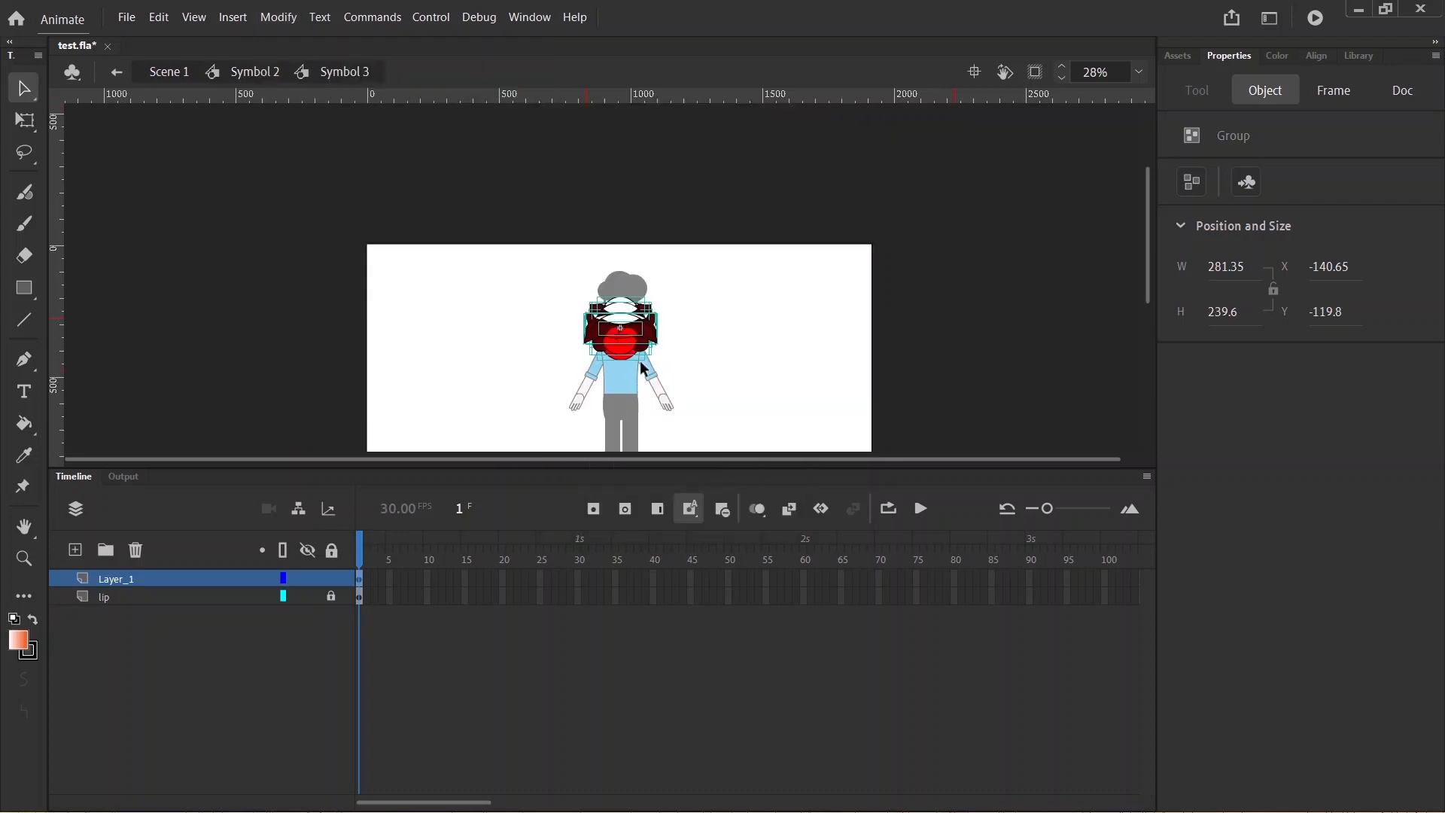
scroll(640, 366, up, 4)
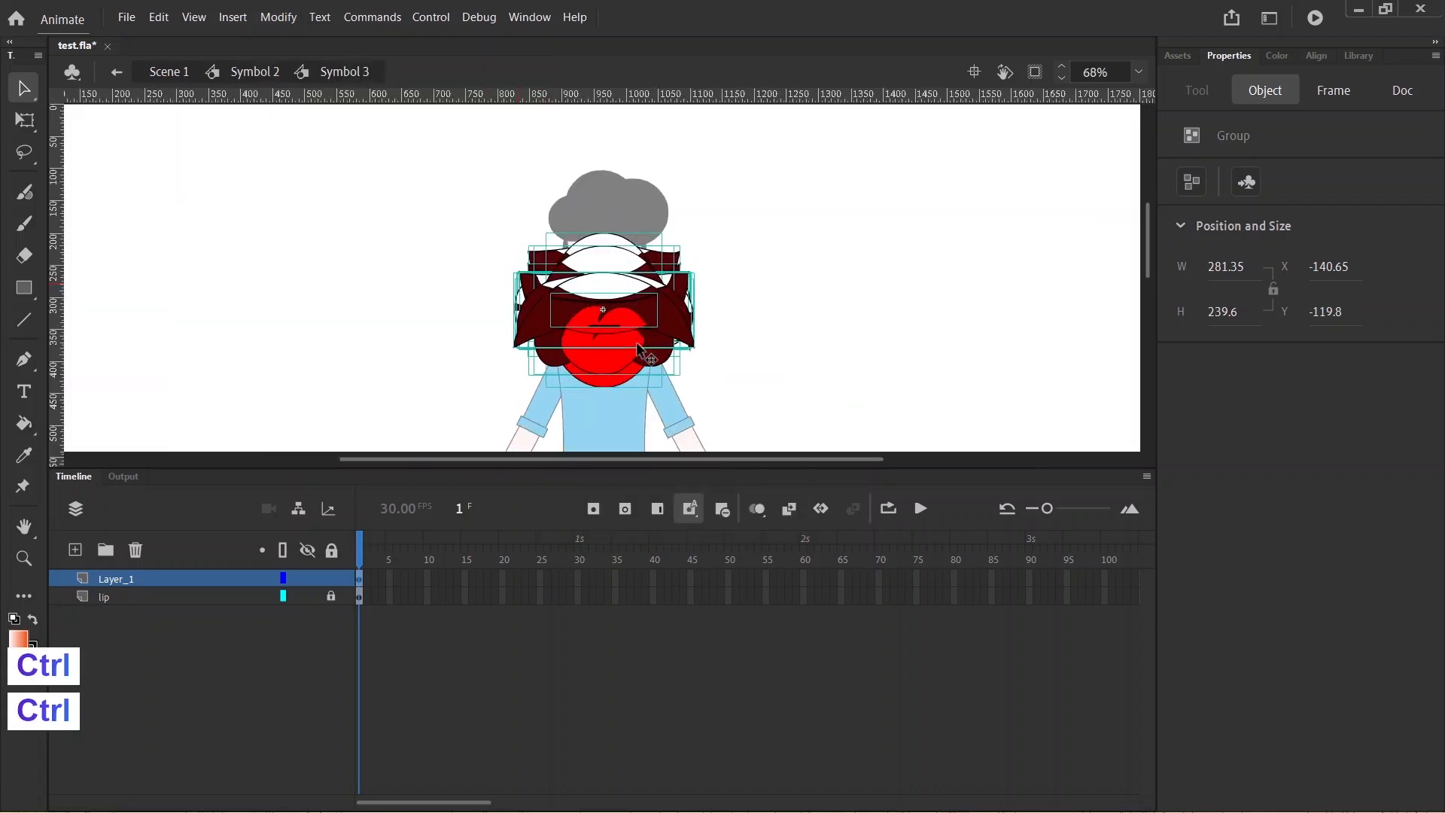
key(q)
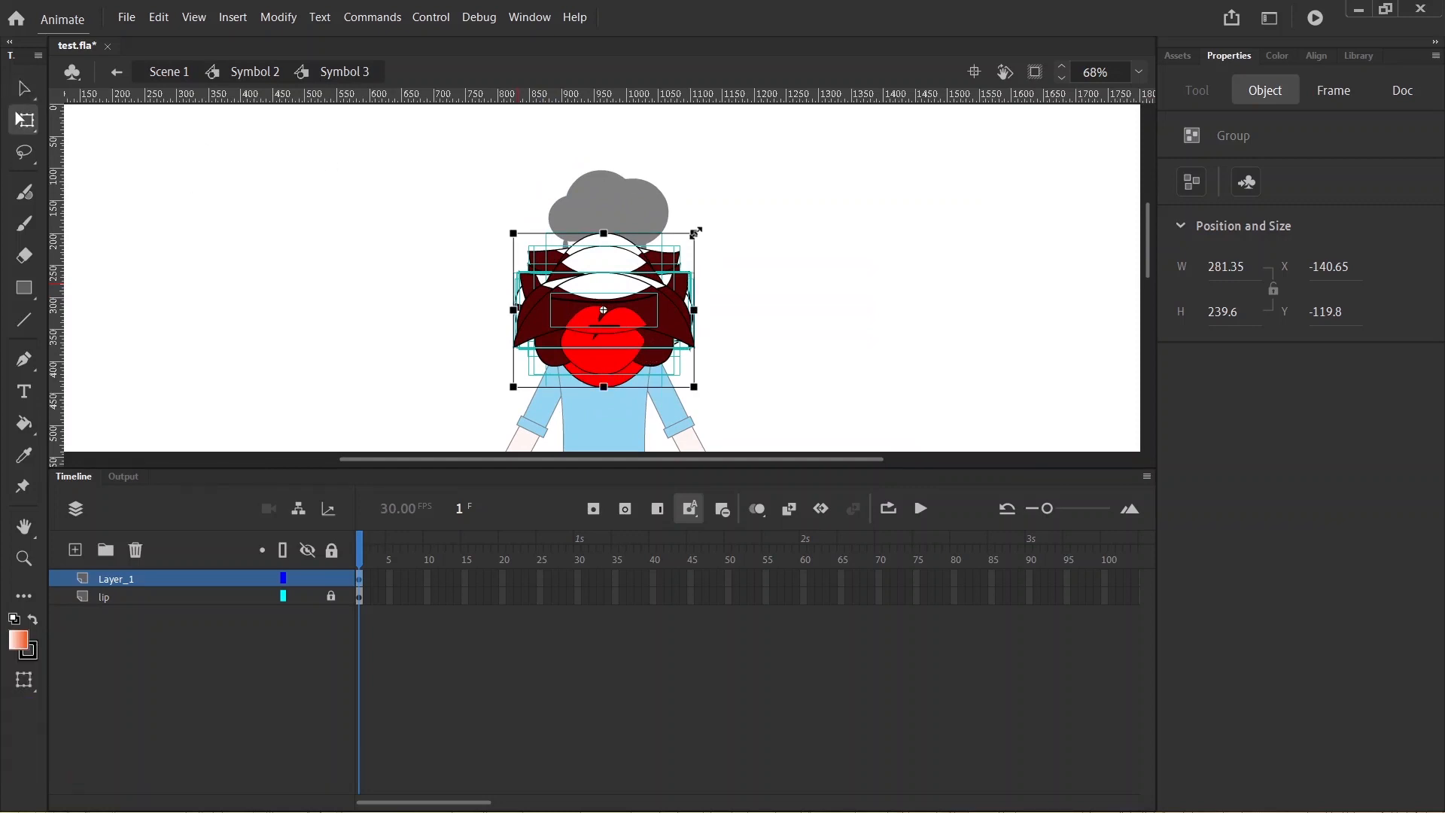
drag(695, 233, 636, 298)
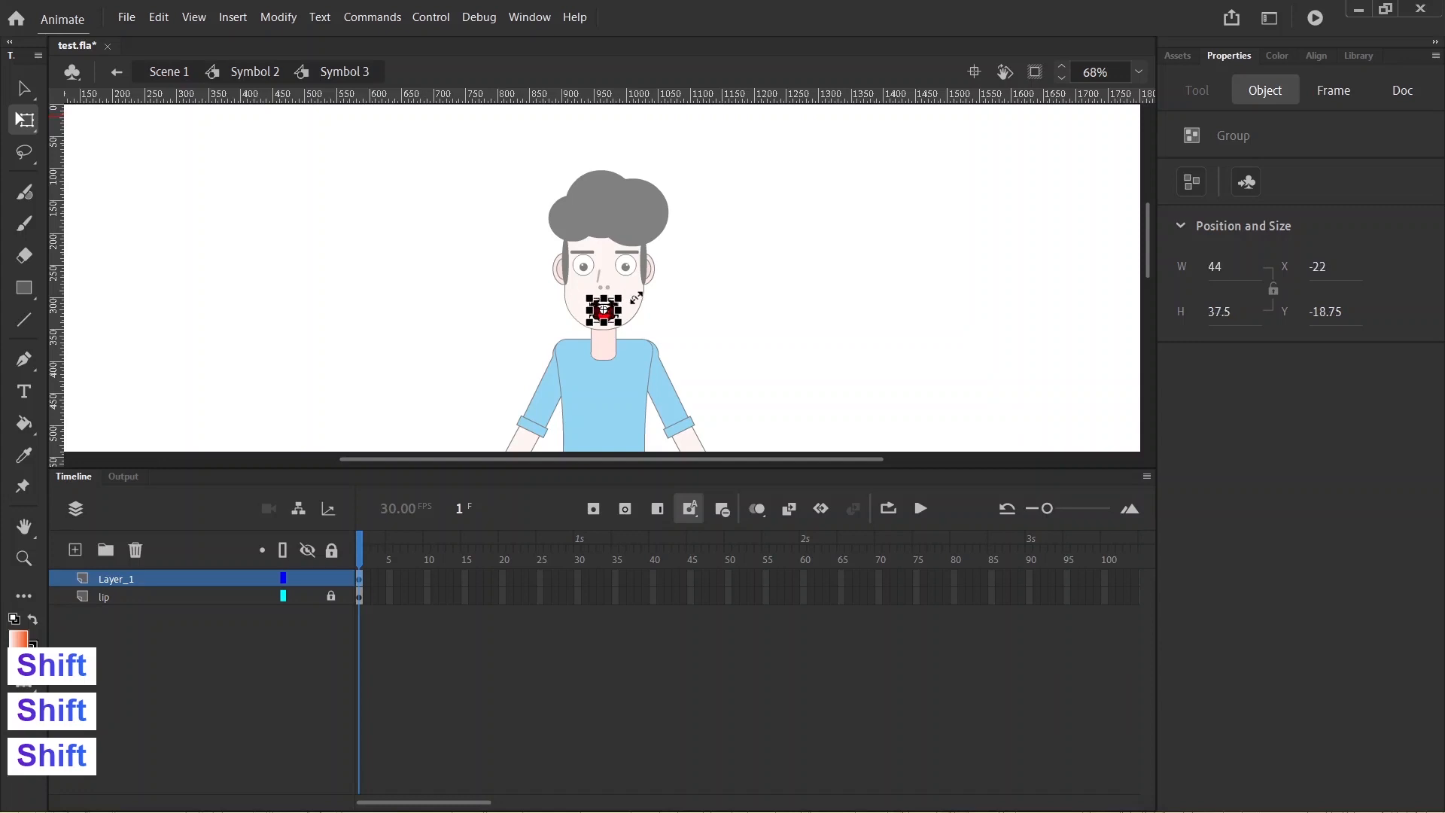
click(725, 325)
Select all the stacked mouth shapes, distribute them to keyframes, and scrub the timeline to check them
scroll(625, 315, up, 1)
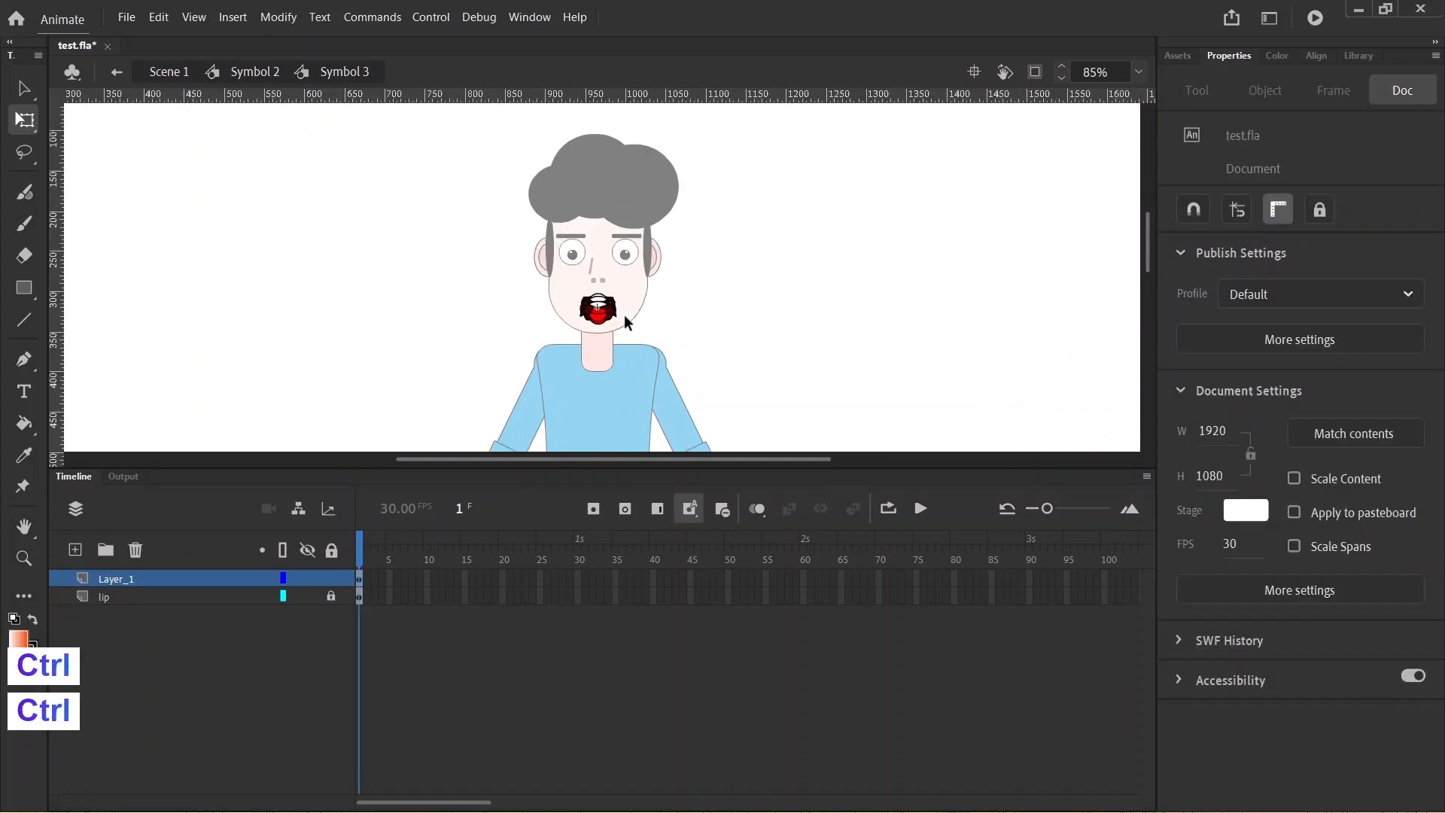
scroll(625, 314, up, 3)
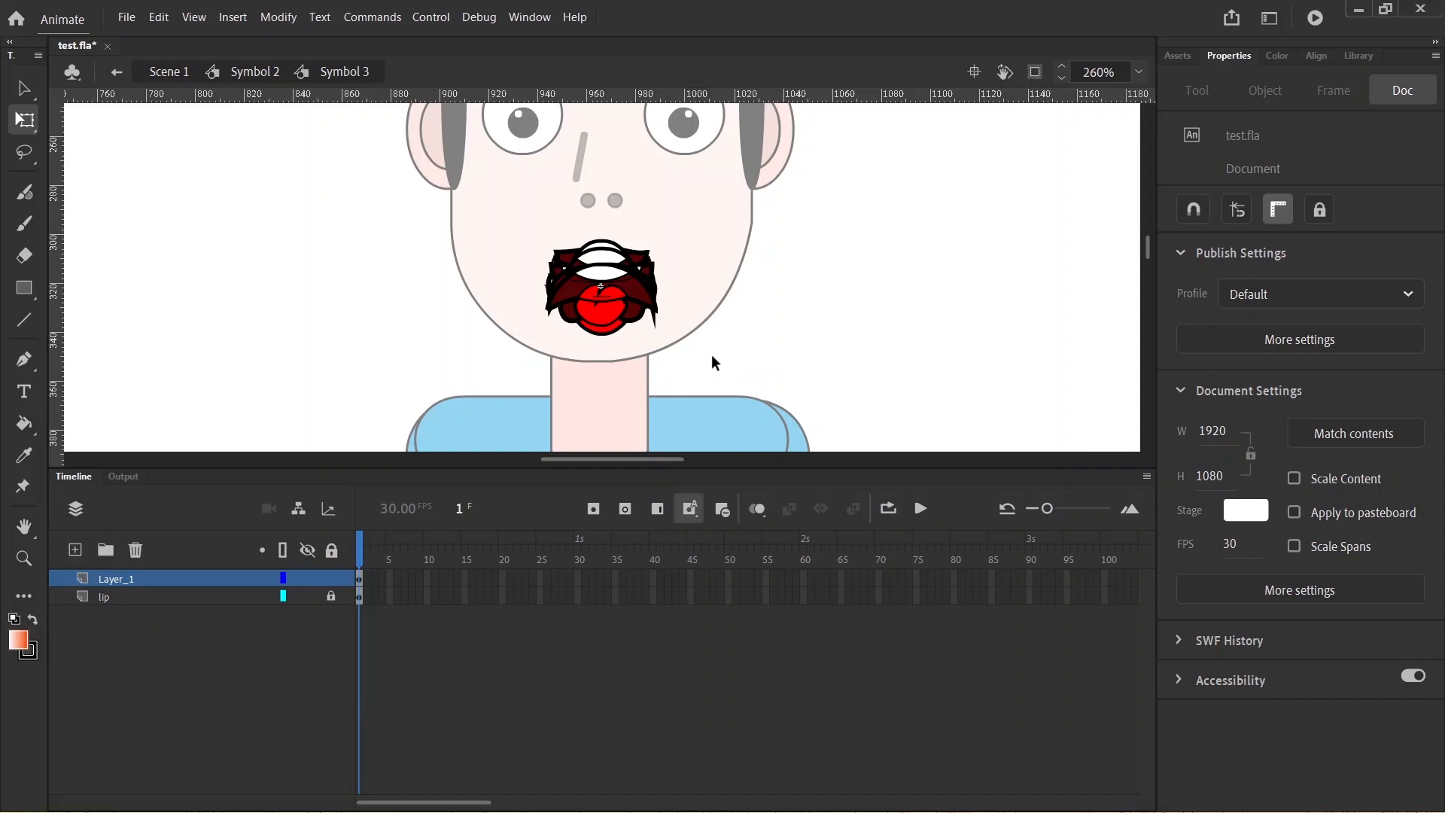
drag(723, 367, 517, 217)
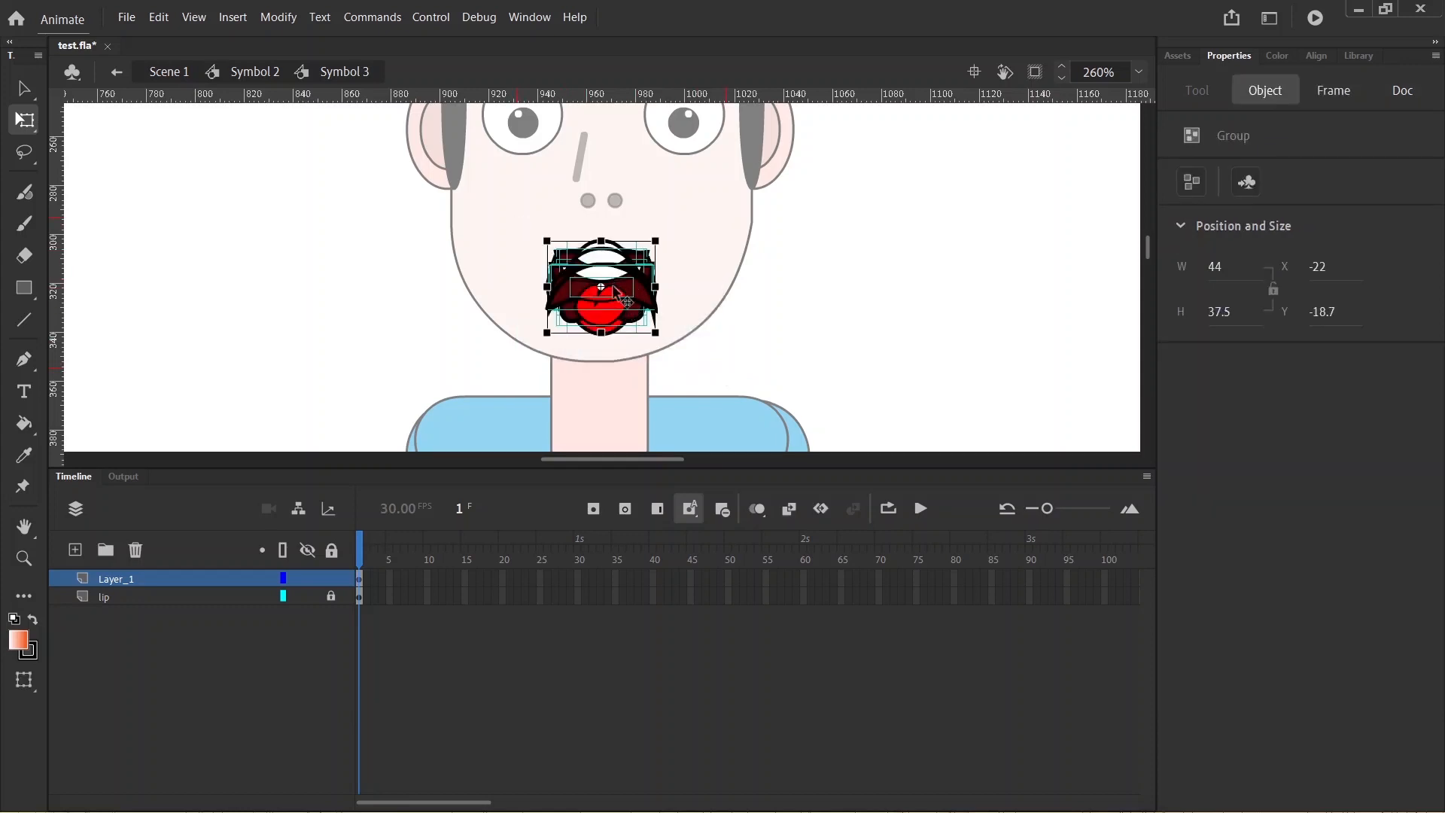
right_click(614, 289)
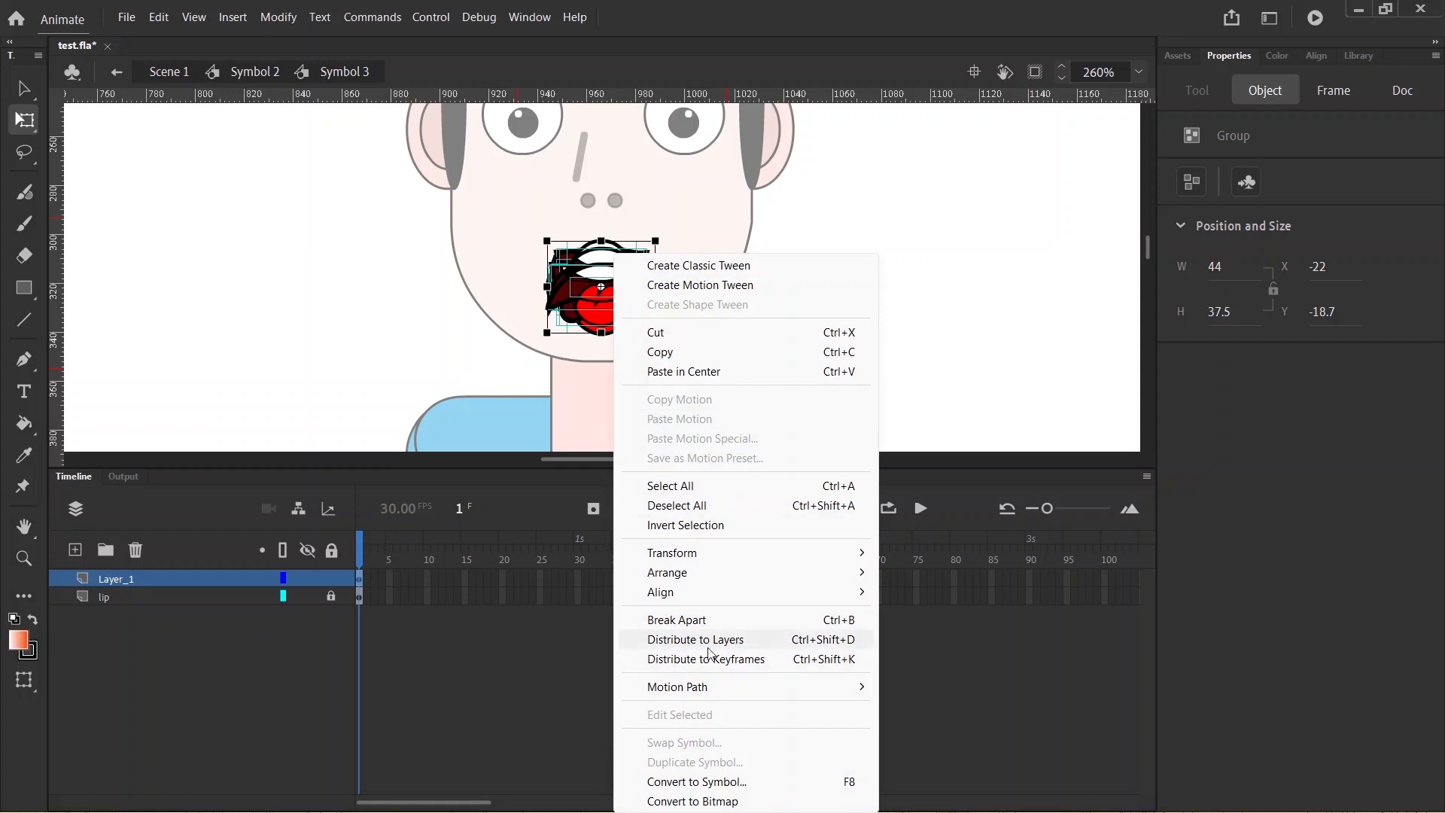
click(756, 660)
drag(454, 540, 518, 545)
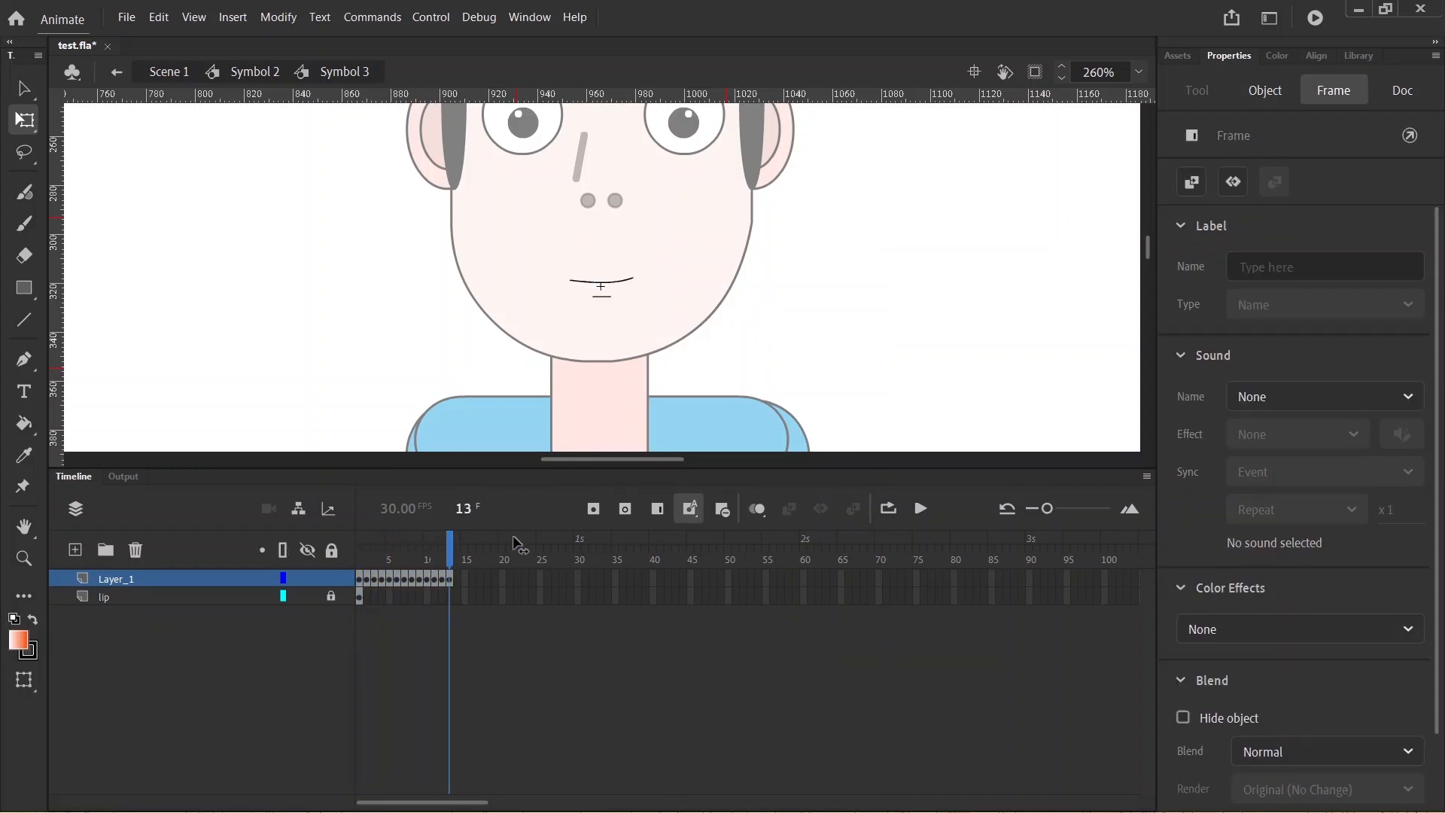
click(433, 669)
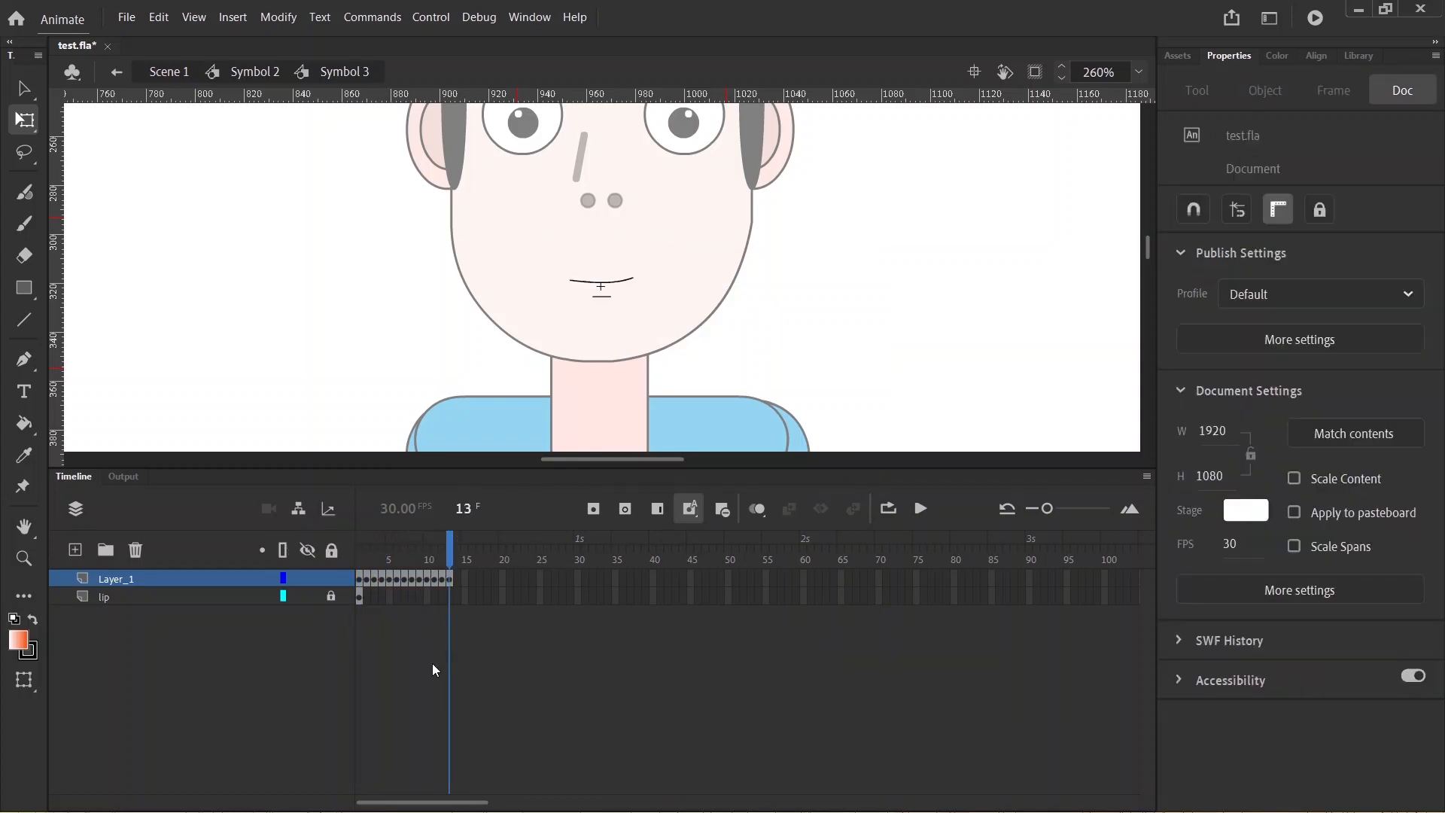
Delete the lip layer holding the original mouth and return the playhead to frame 1
click(149, 599)
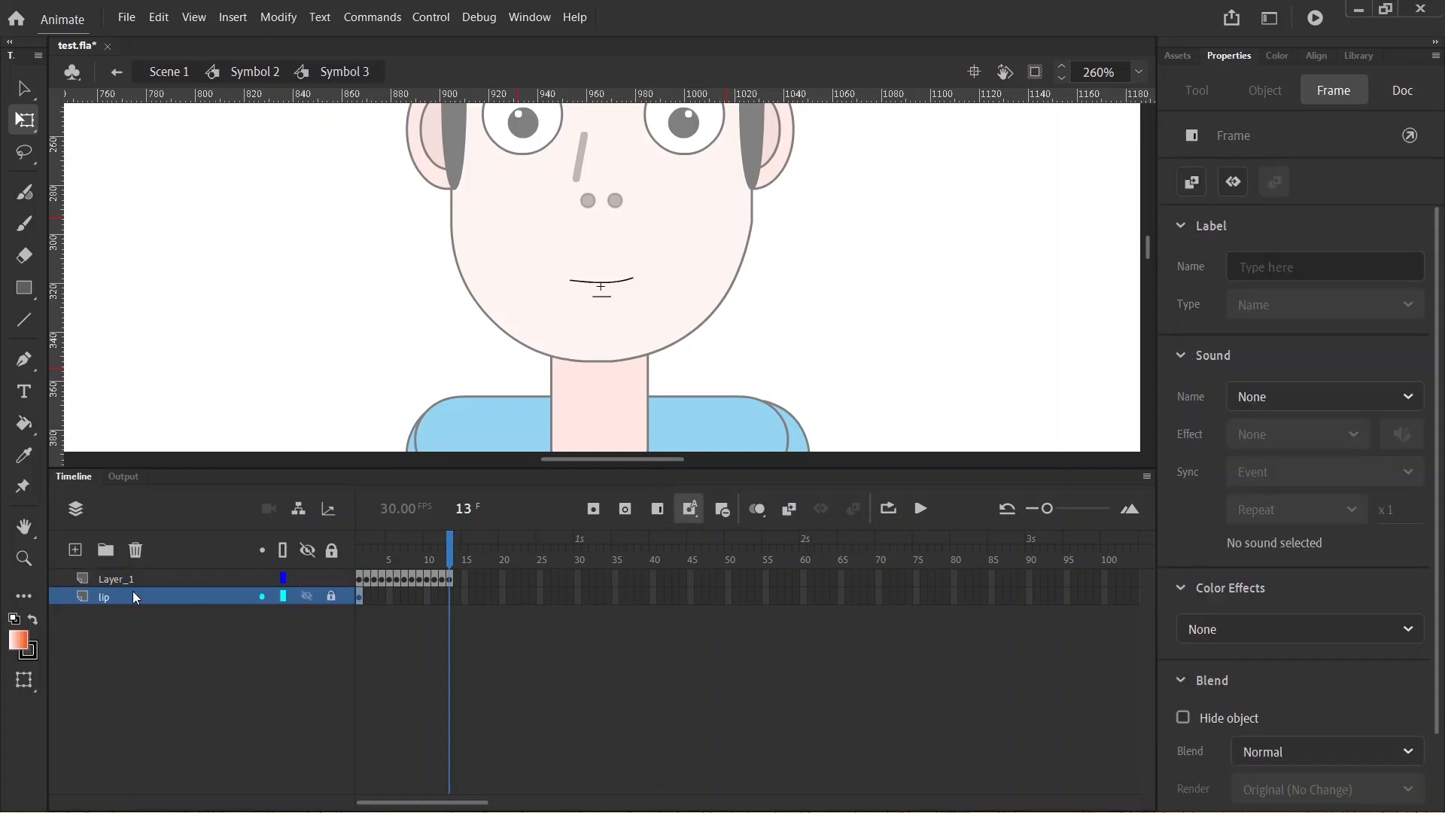
click(134, 550)
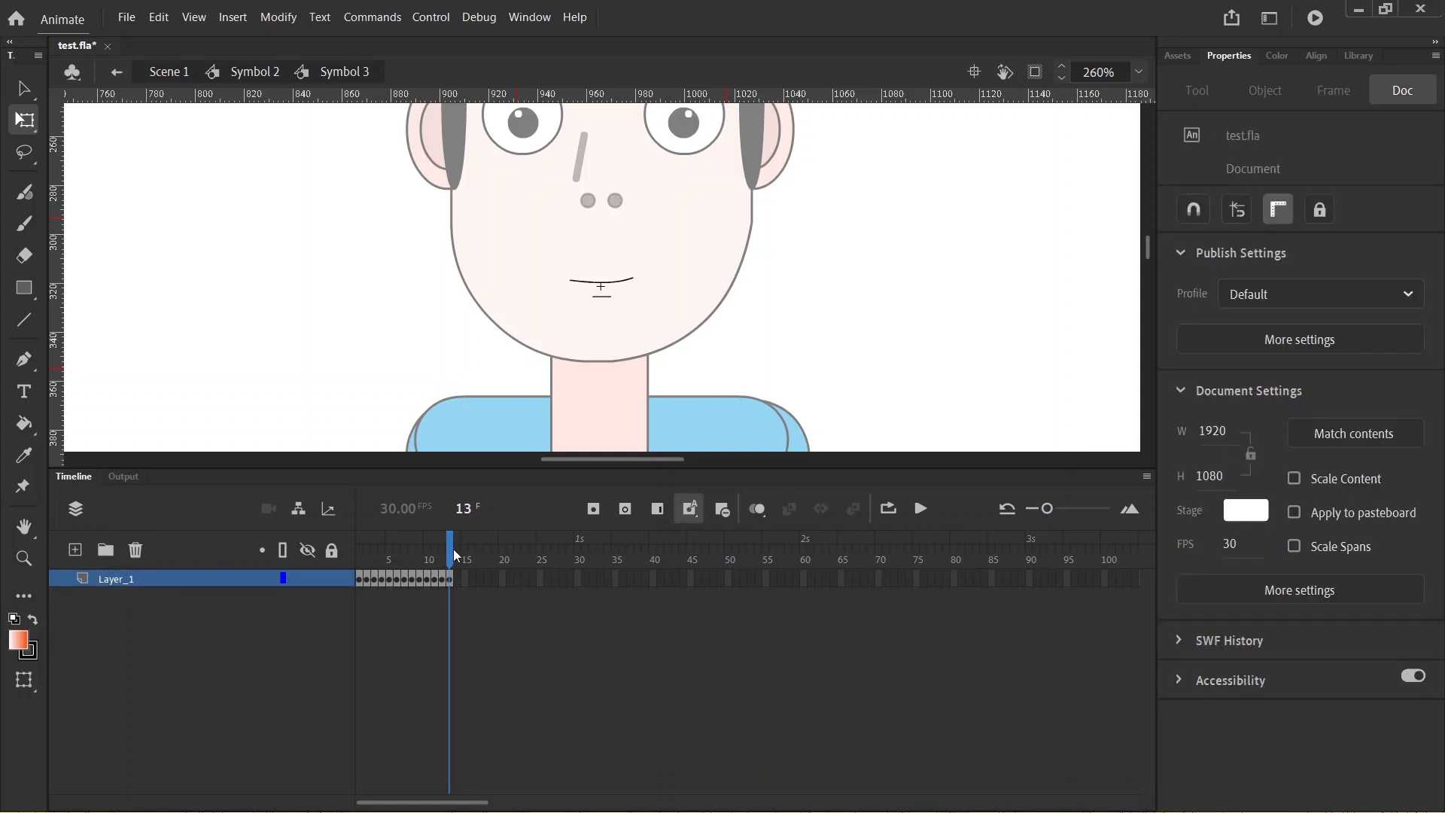
drag(454, 556, 406, 557)
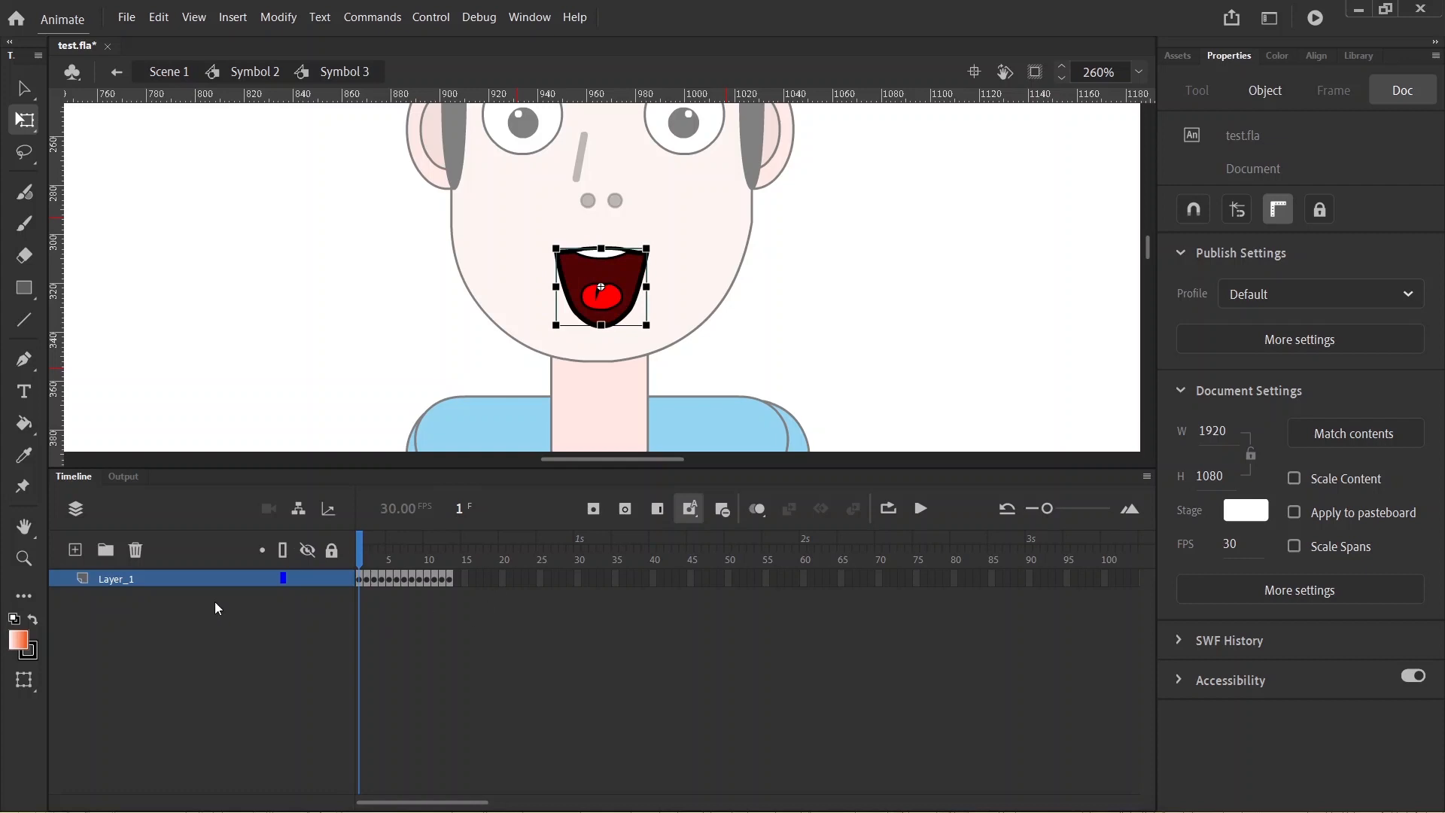
Rename the mouth shapes' Layer_1 as lip
double_click(130, 578)
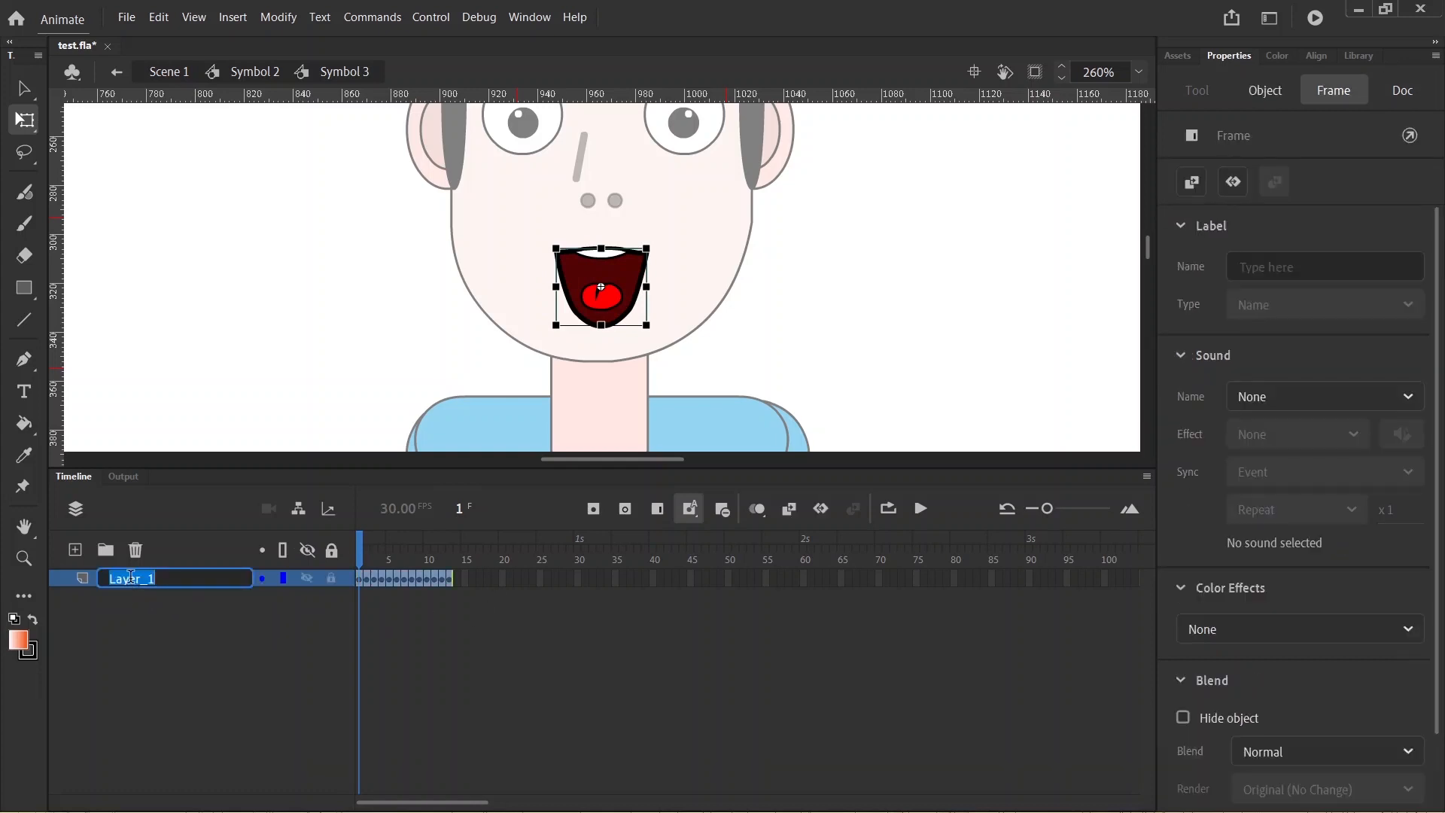
text(lip)
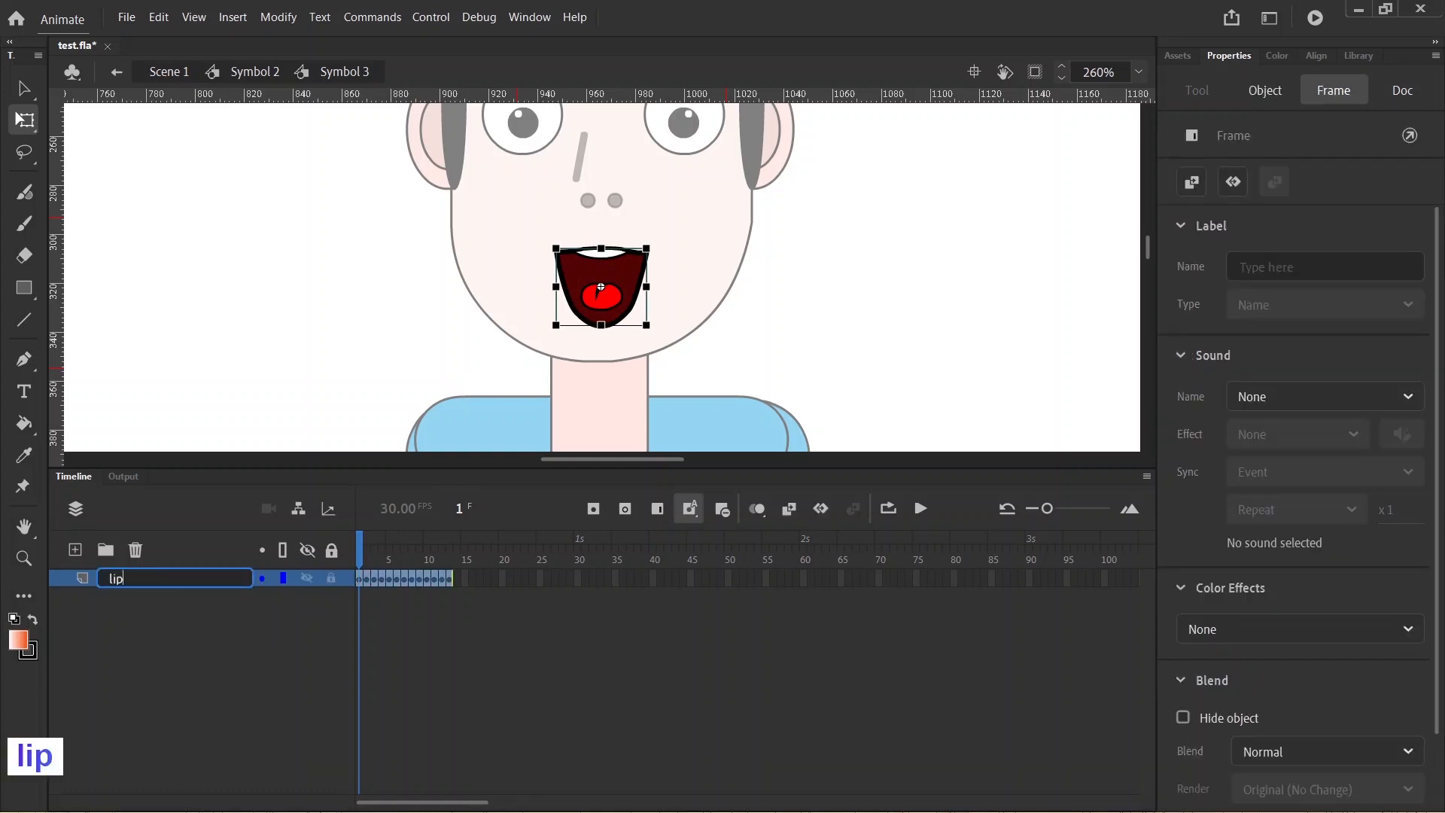
key(Return)
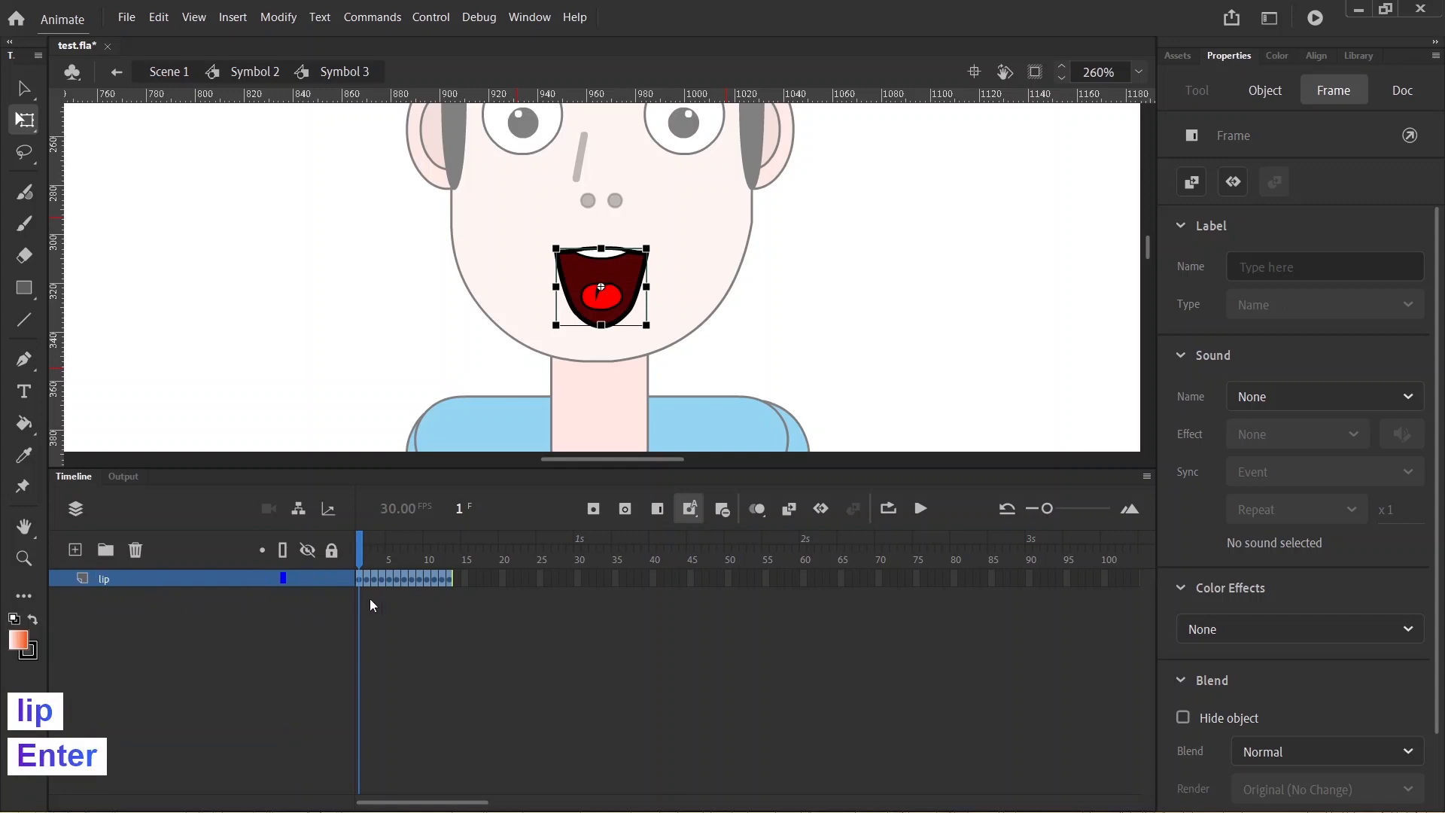
click(443, 636)
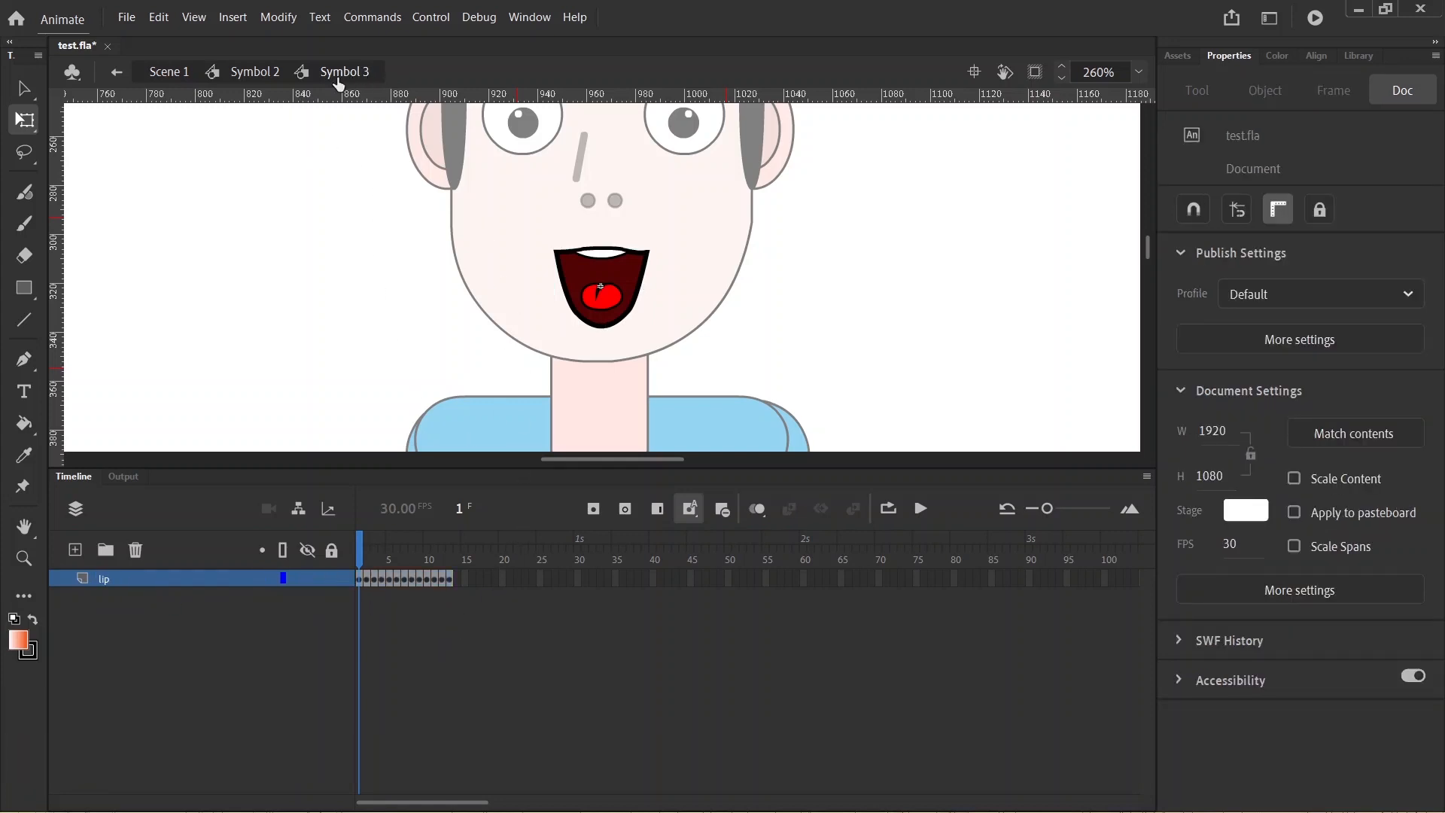
Add a new layer above the lip layer in Symbol 2 and name it audio
click(256, 73)
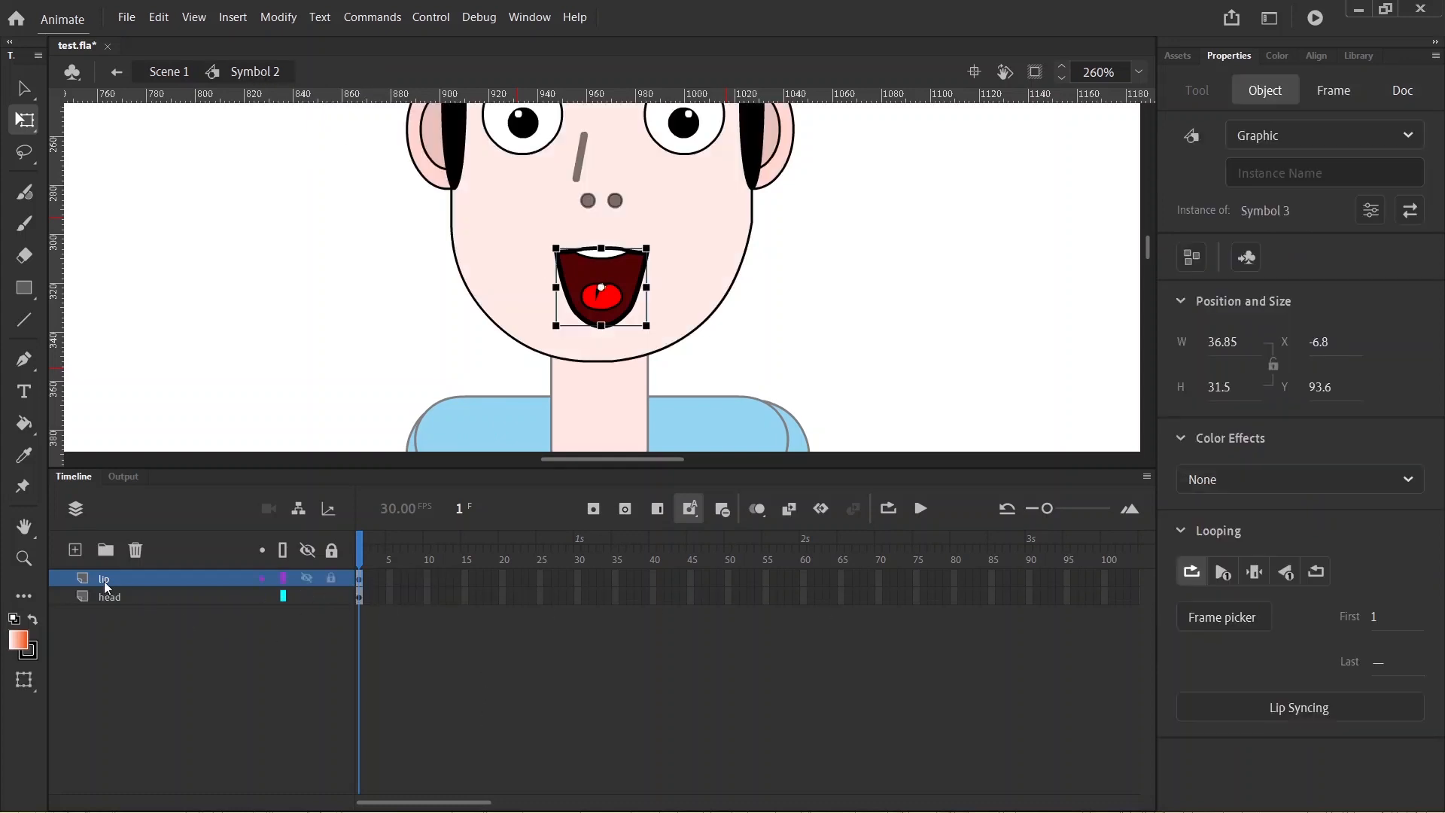
click(75, 550)
double_click(136, 581)
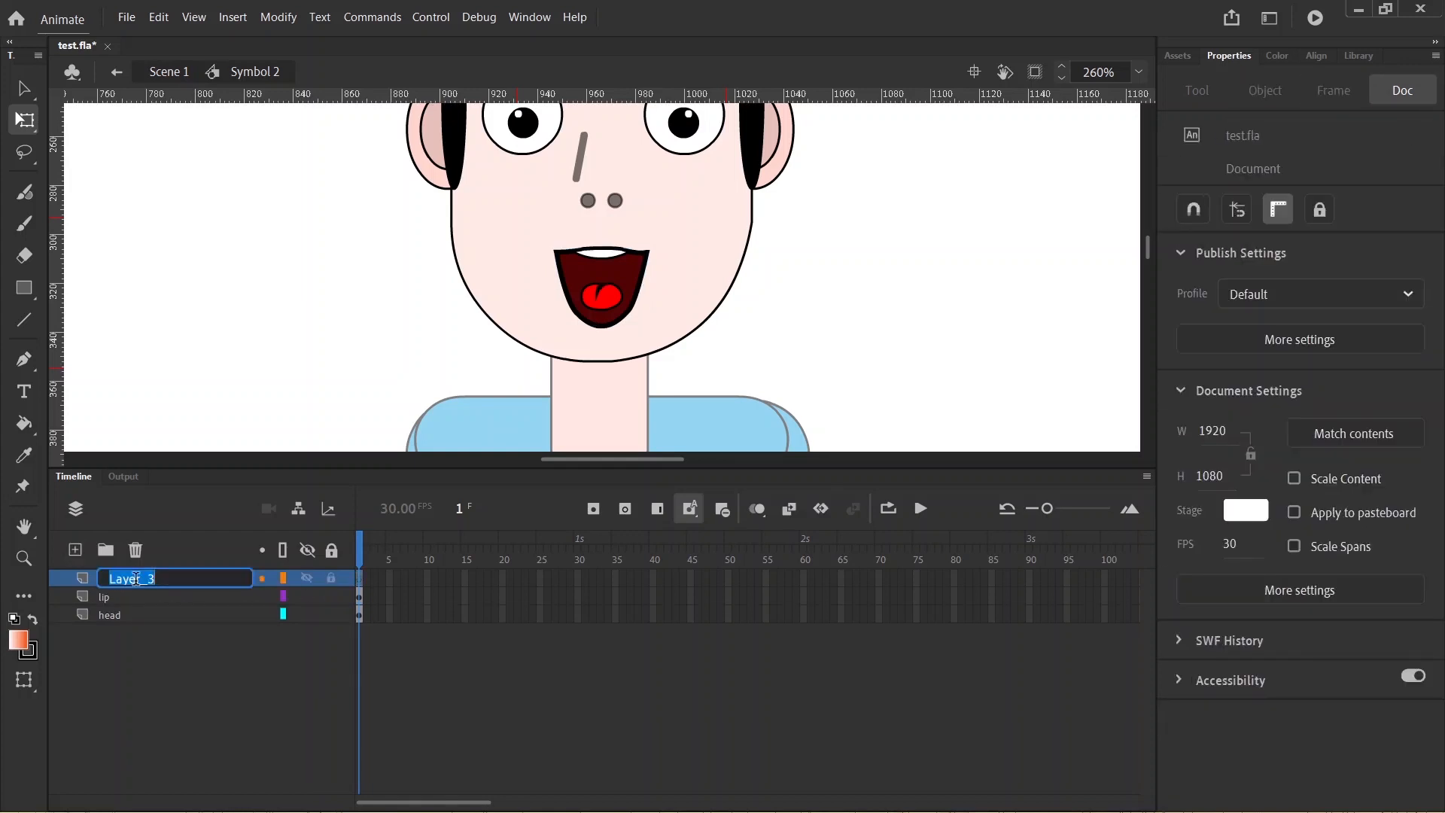
text(ad)
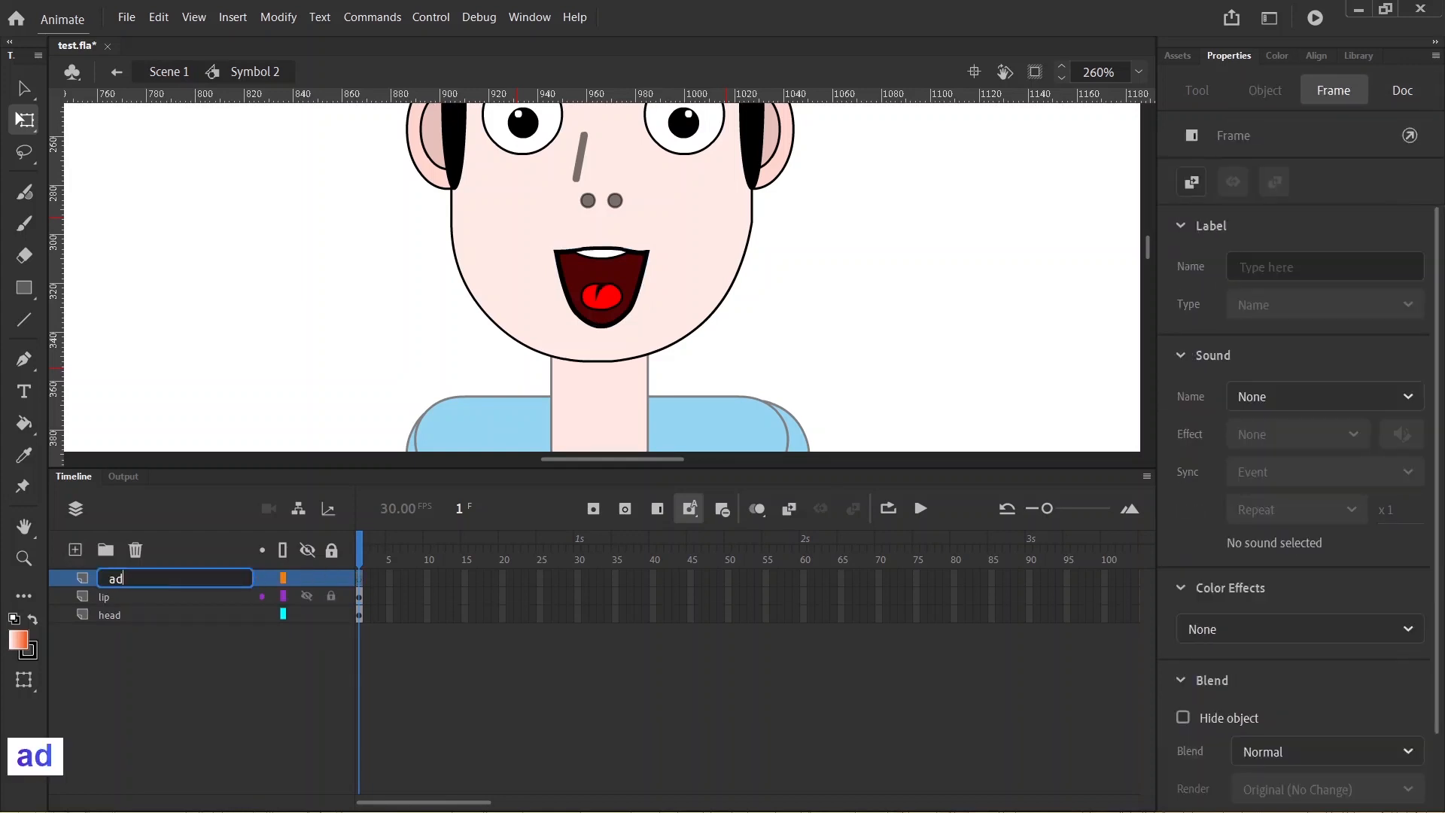
text(io)
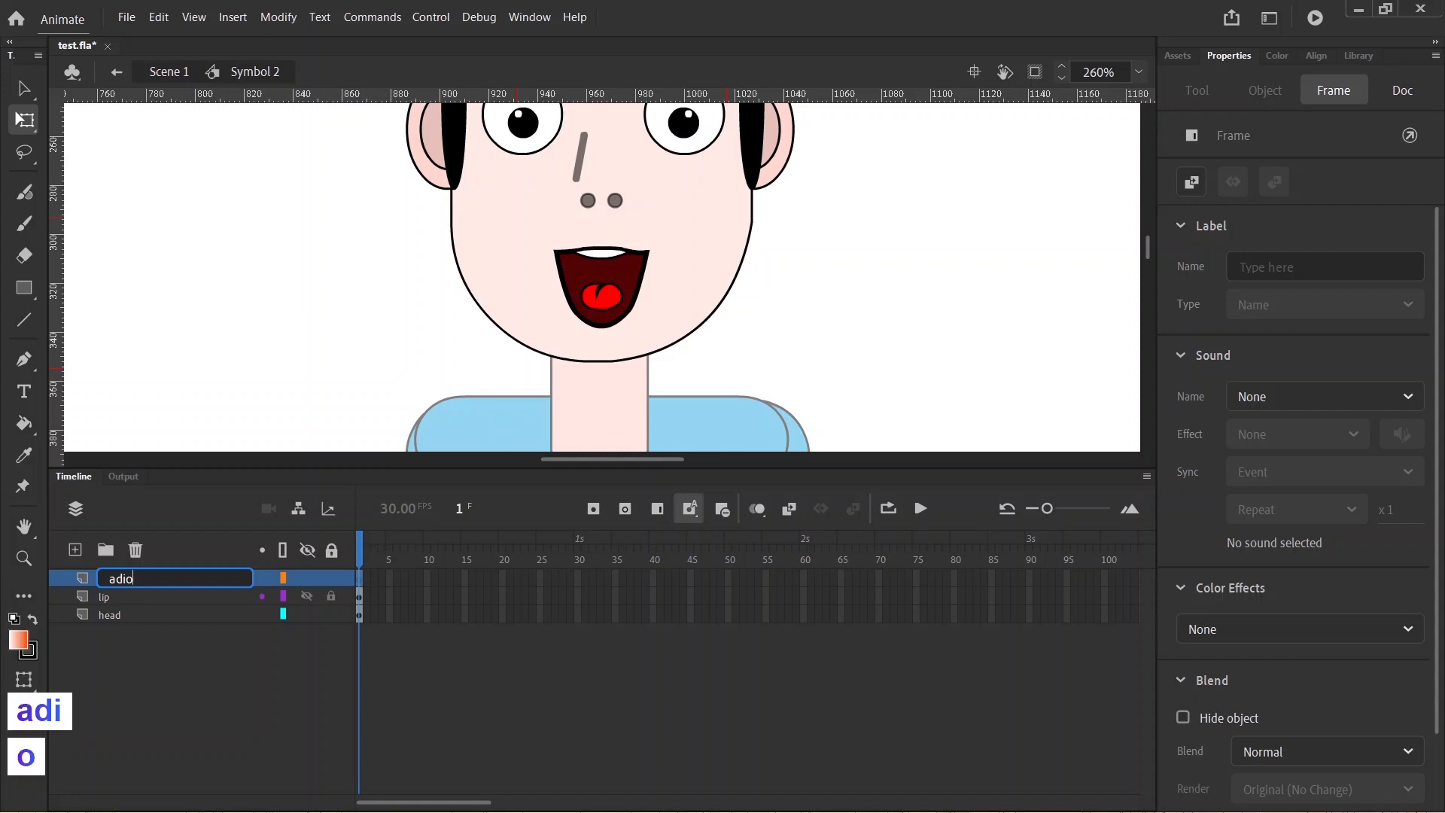
key(BackSpace)
key(BackSpace)
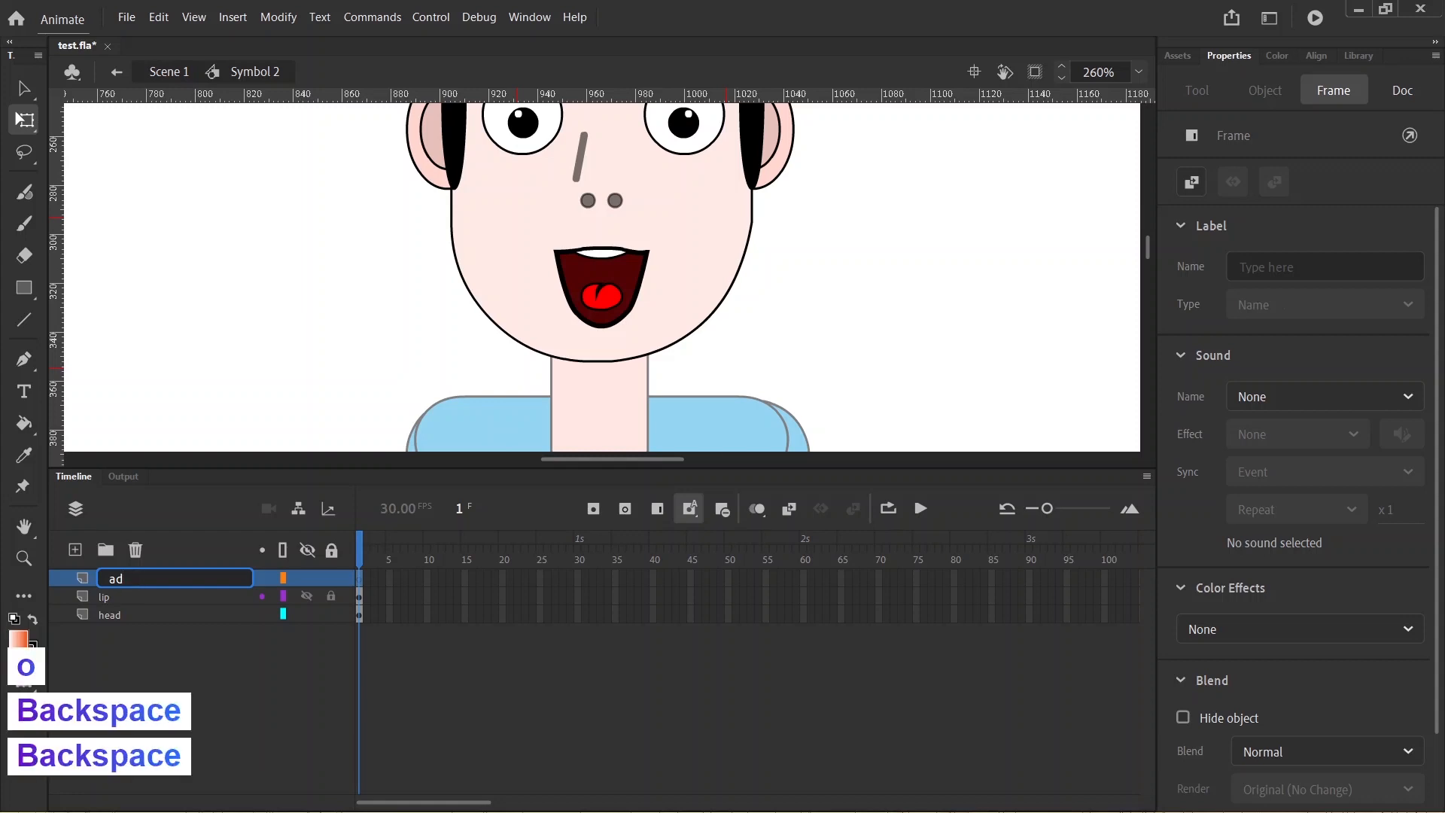
text(u)
key(BackSpace)
key(BackSpace)
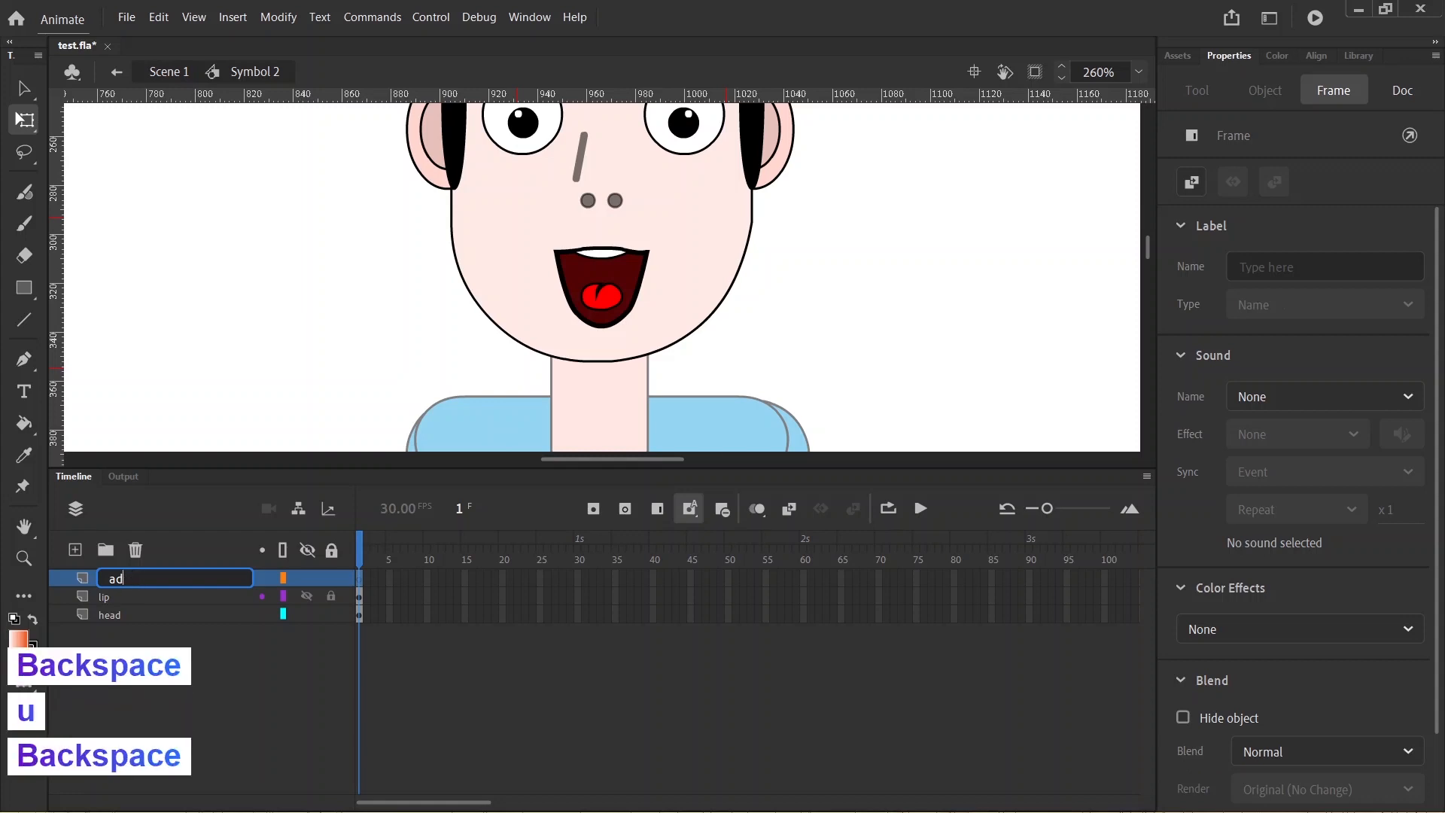
text(udio)
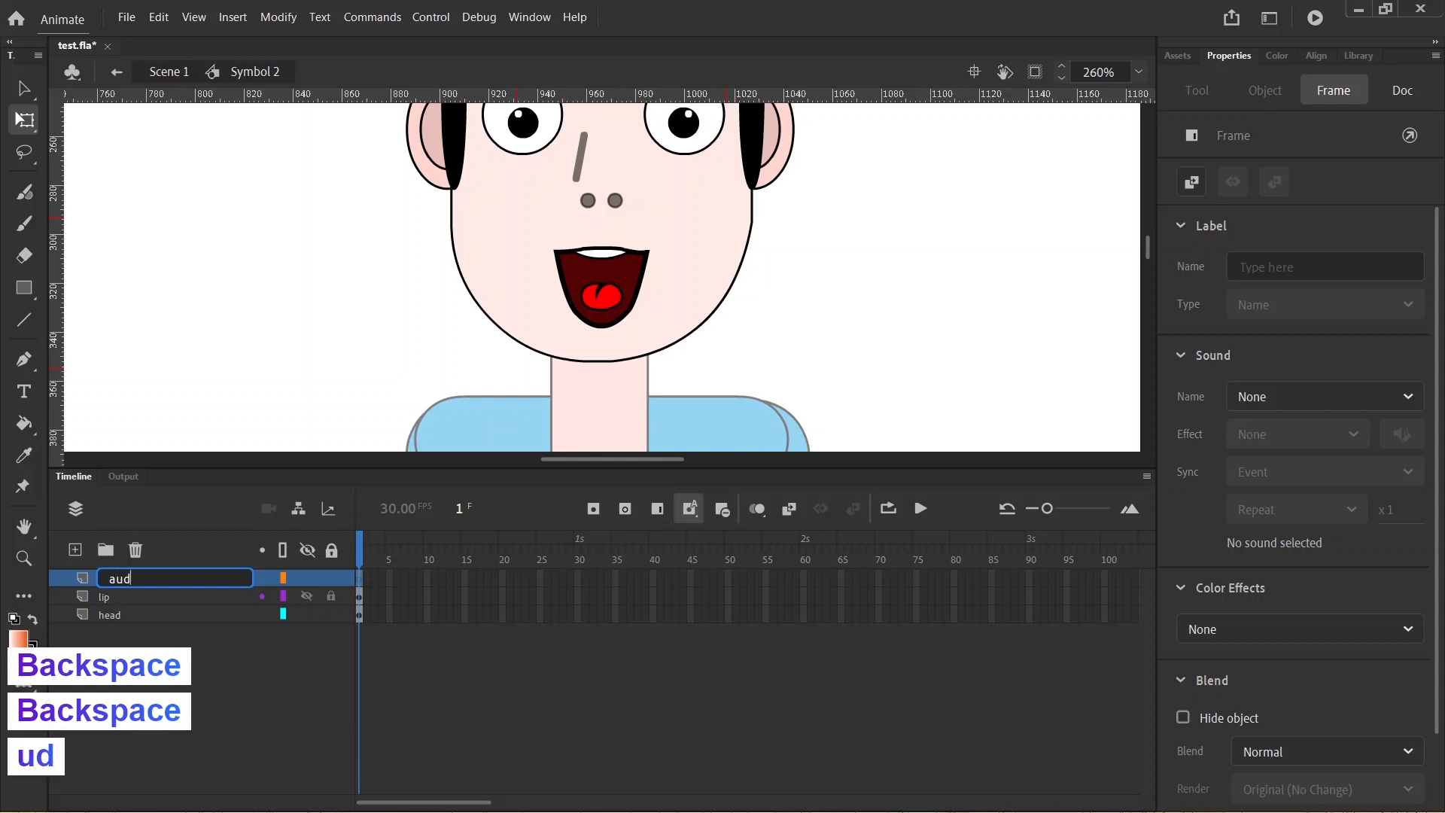
key(Return)
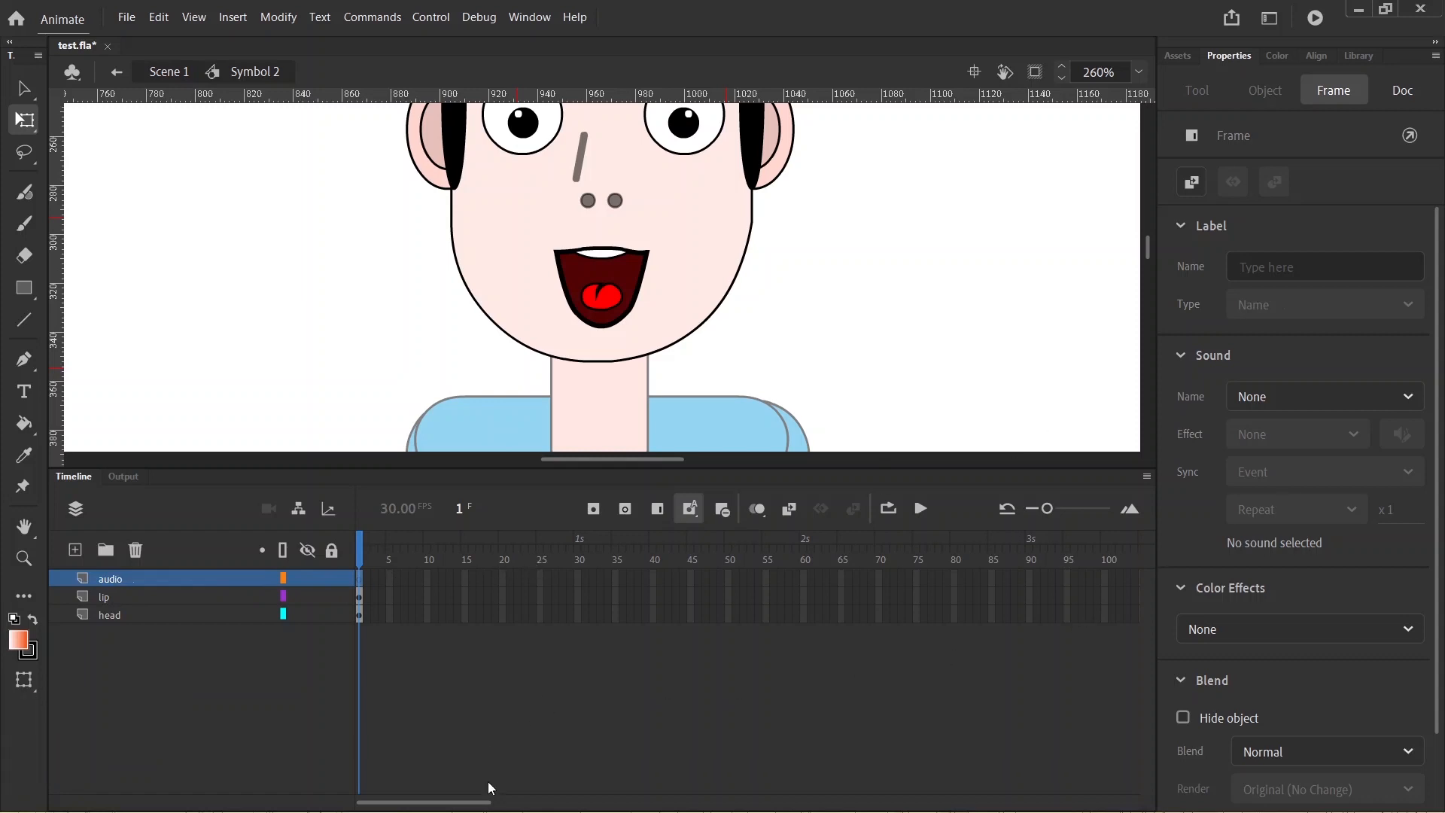
Extend the audio, lip and head layers with frames up to frame 180
drag(485, 804, 627, 806)
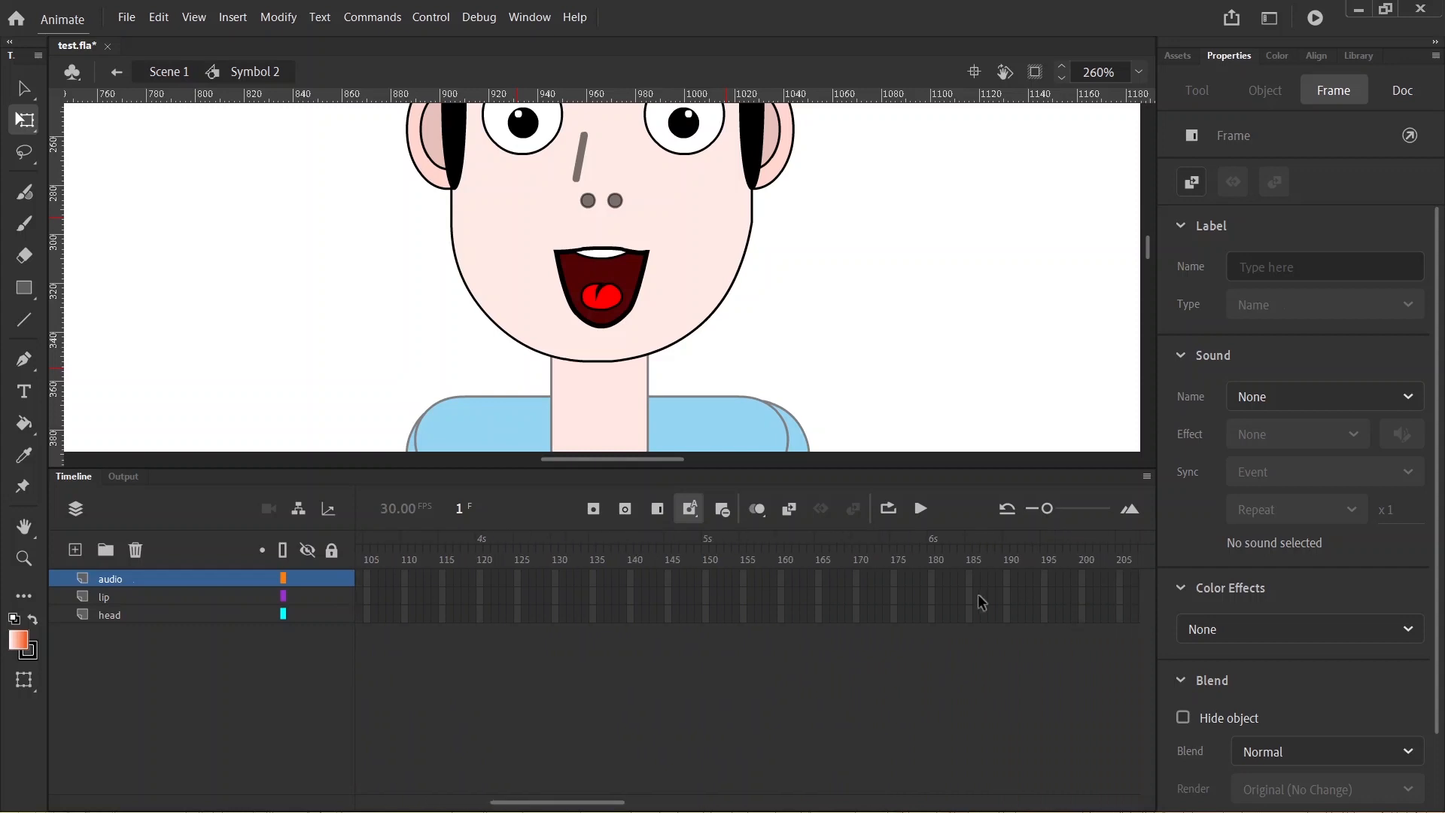
drag(930, 622, 931, 584)
right_click(932, 578)
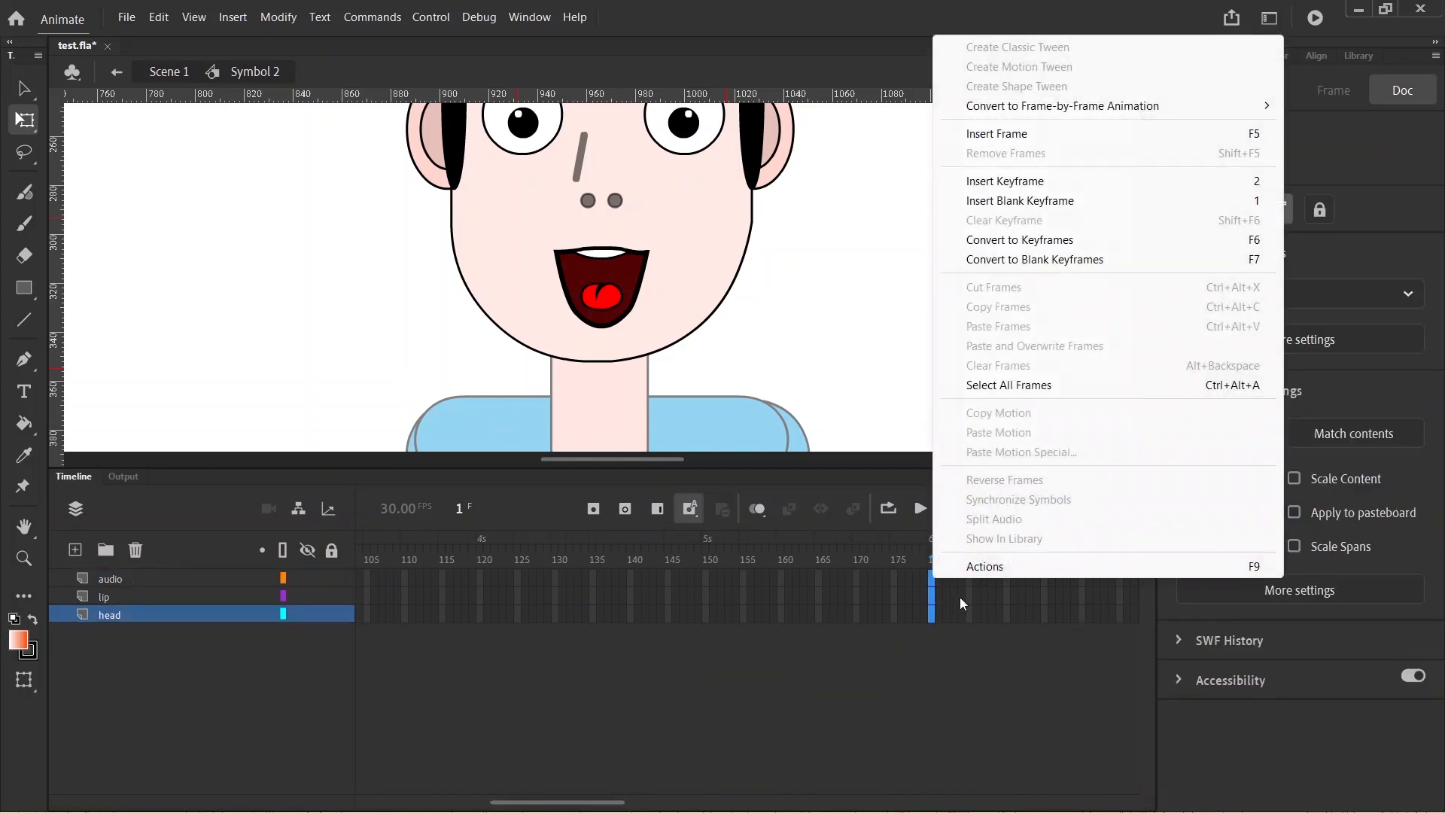
click(961, 596)
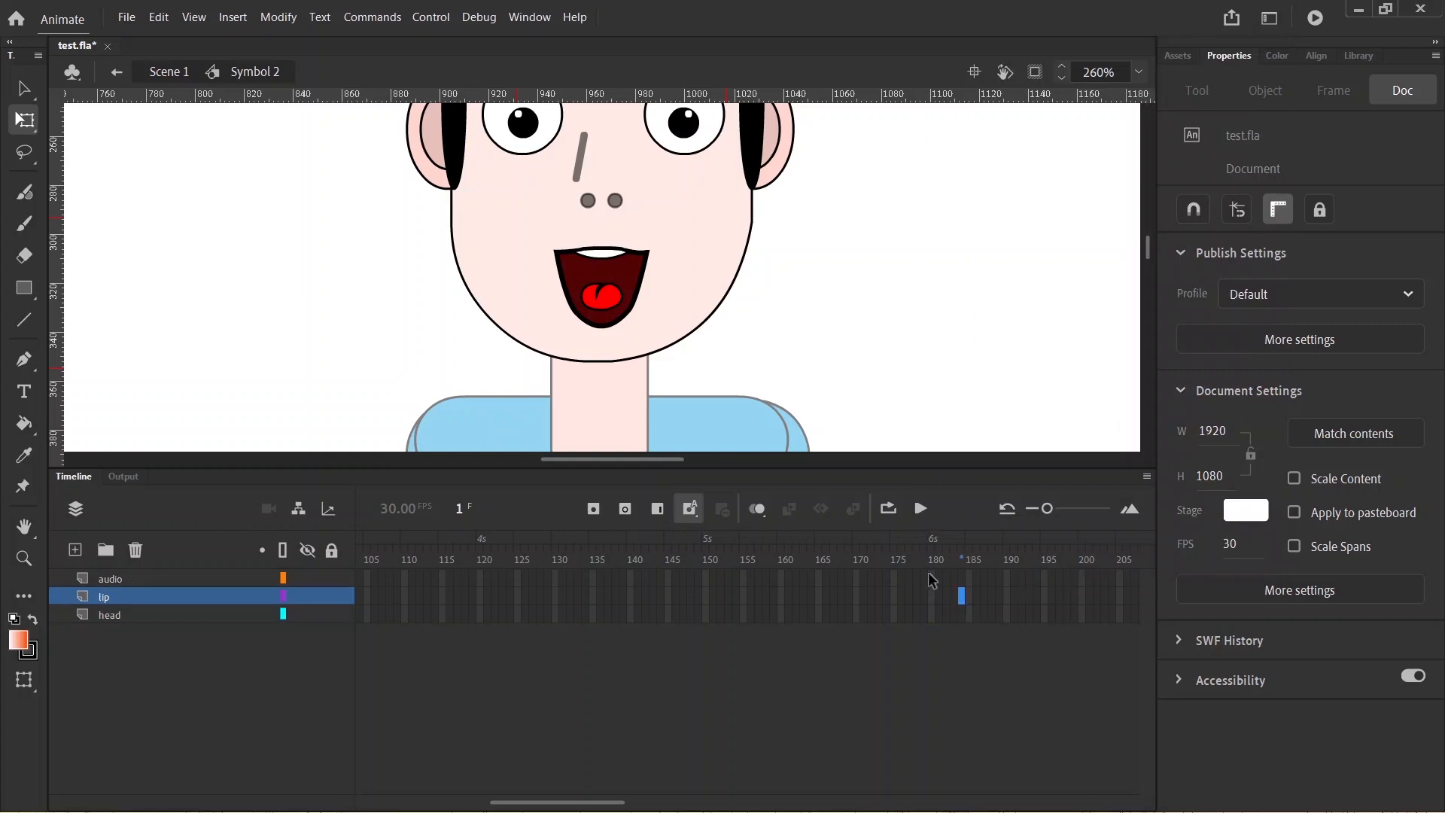
drag(931, 624, 933, 621)
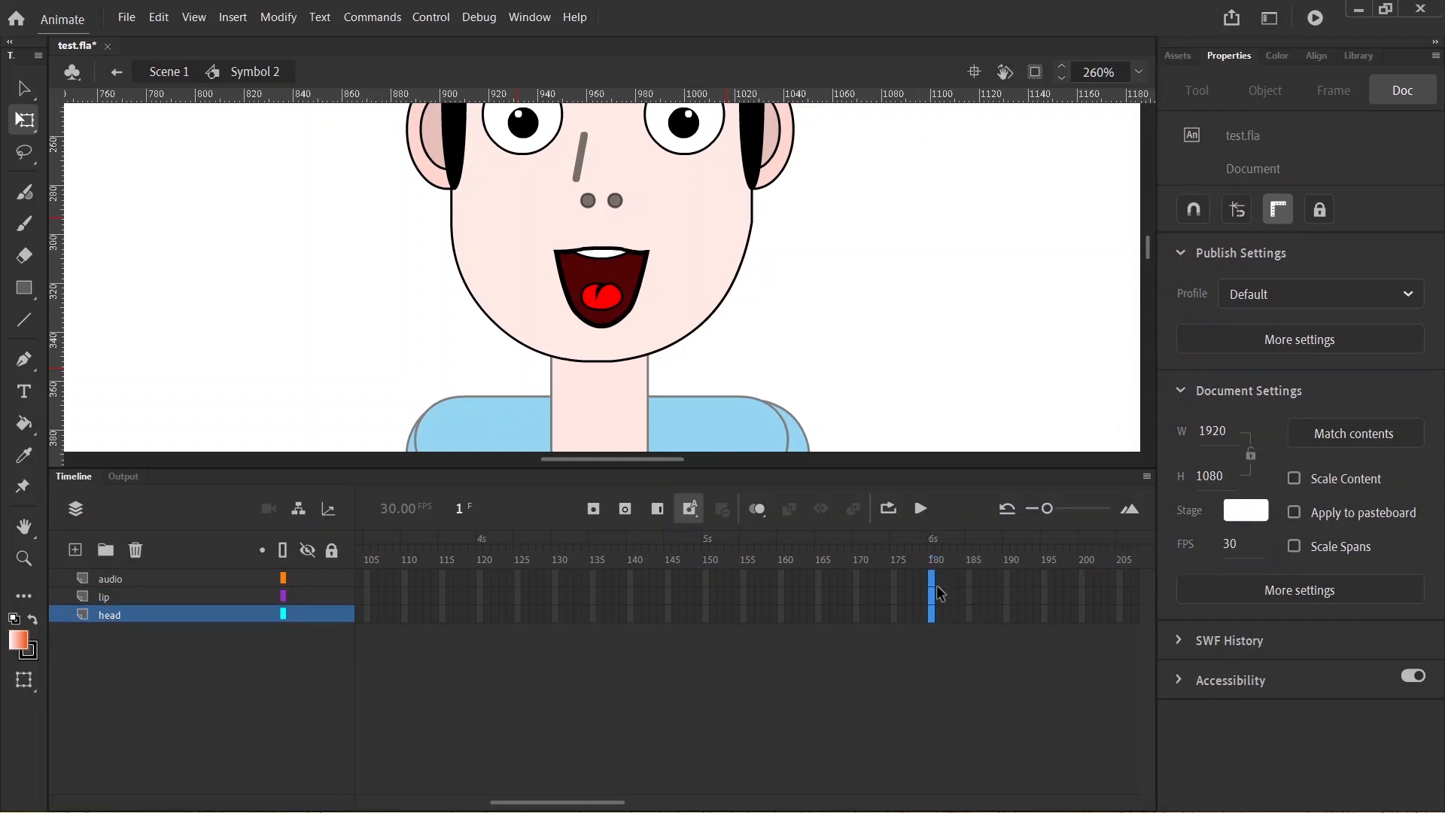
right_click(933, 577)
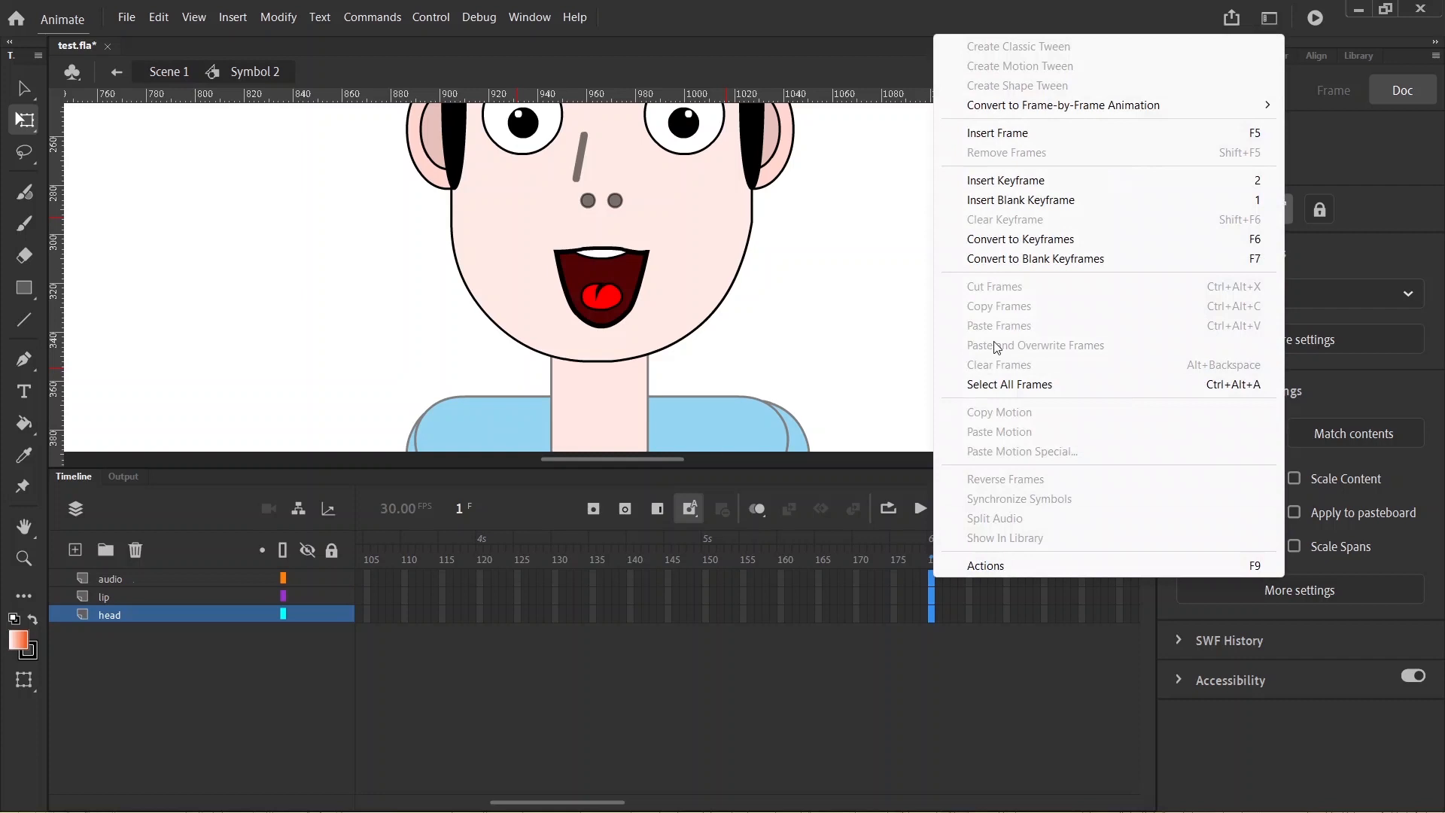
click(1007, 135)
drag(933, 549, 3, 506)
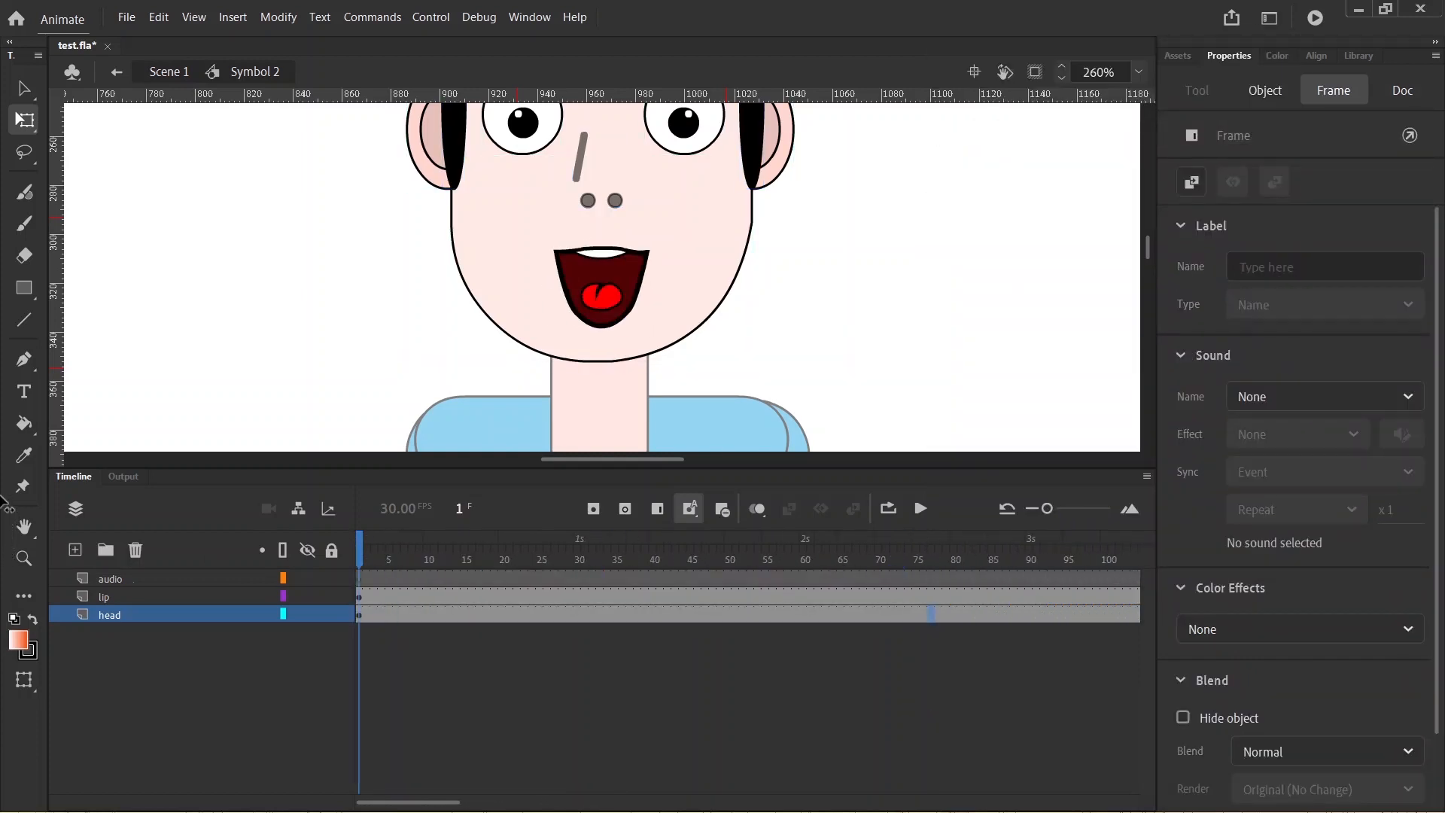
click(132, 633)
Import Audio 2_131 Audio Extracted.wav from the Downloads folder onto the audio layer
click(121, 579)
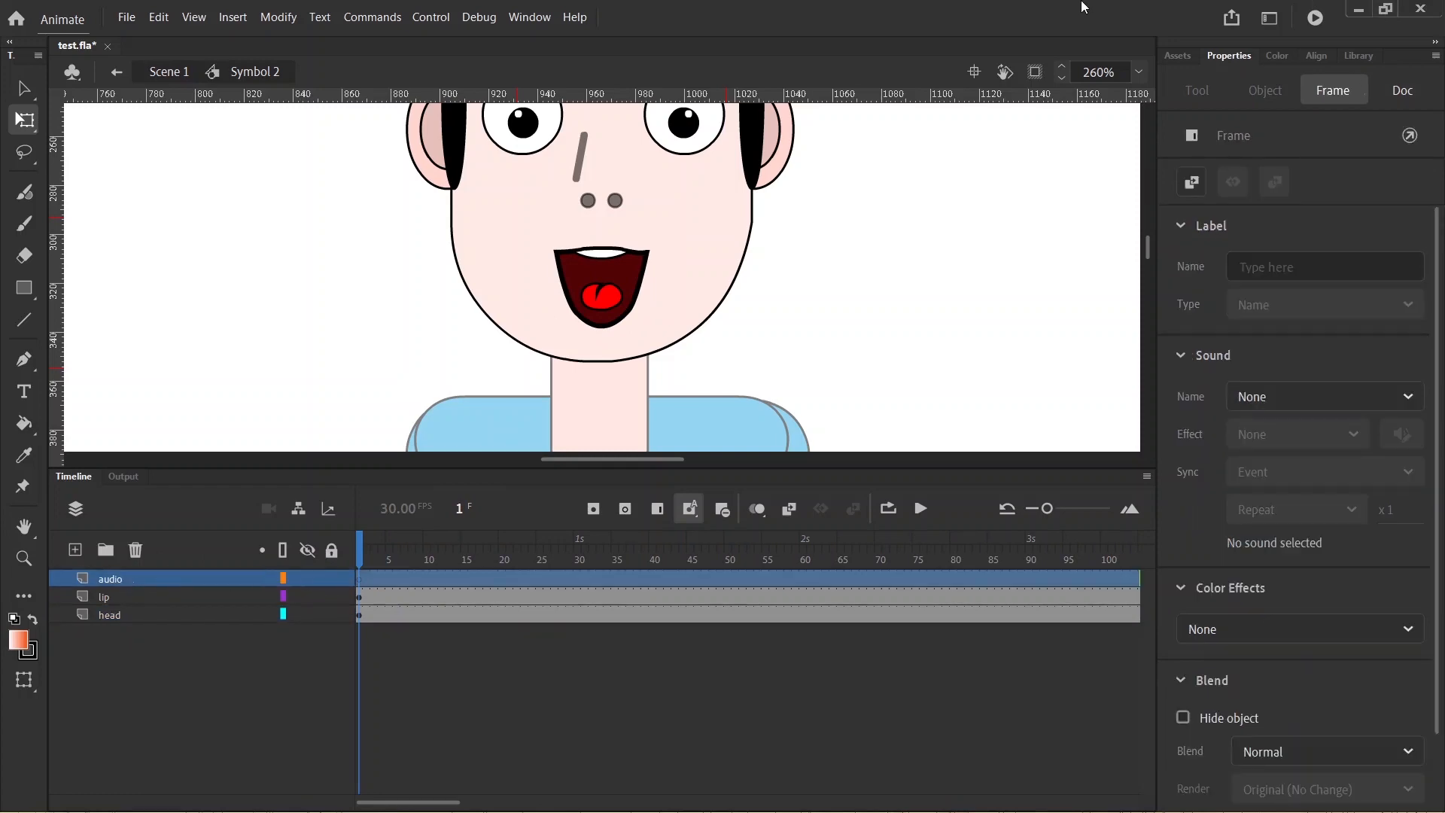
drag(970, 8, 1250, 119)
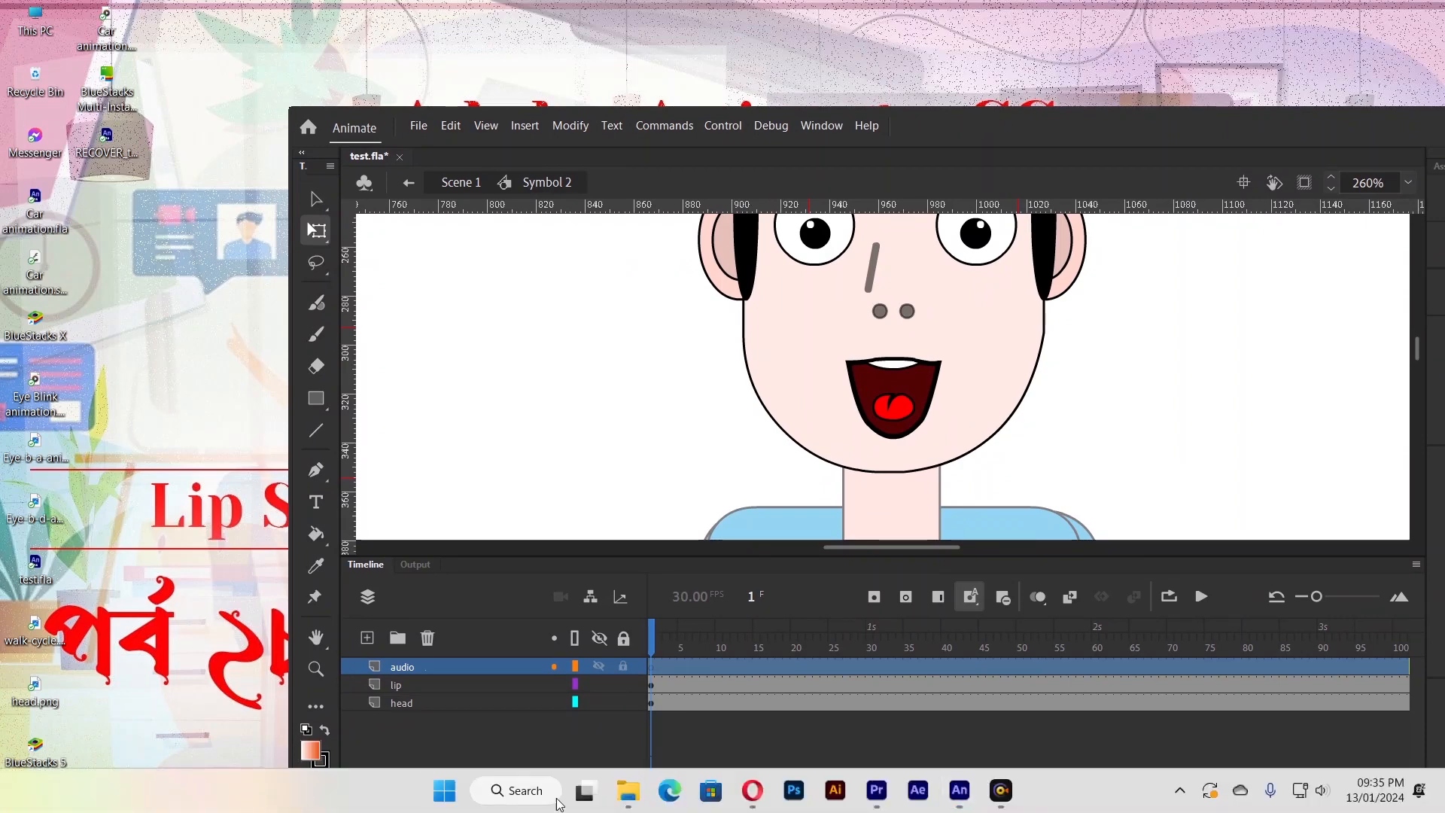
mouse_move(623, 799)
click(660, 700)
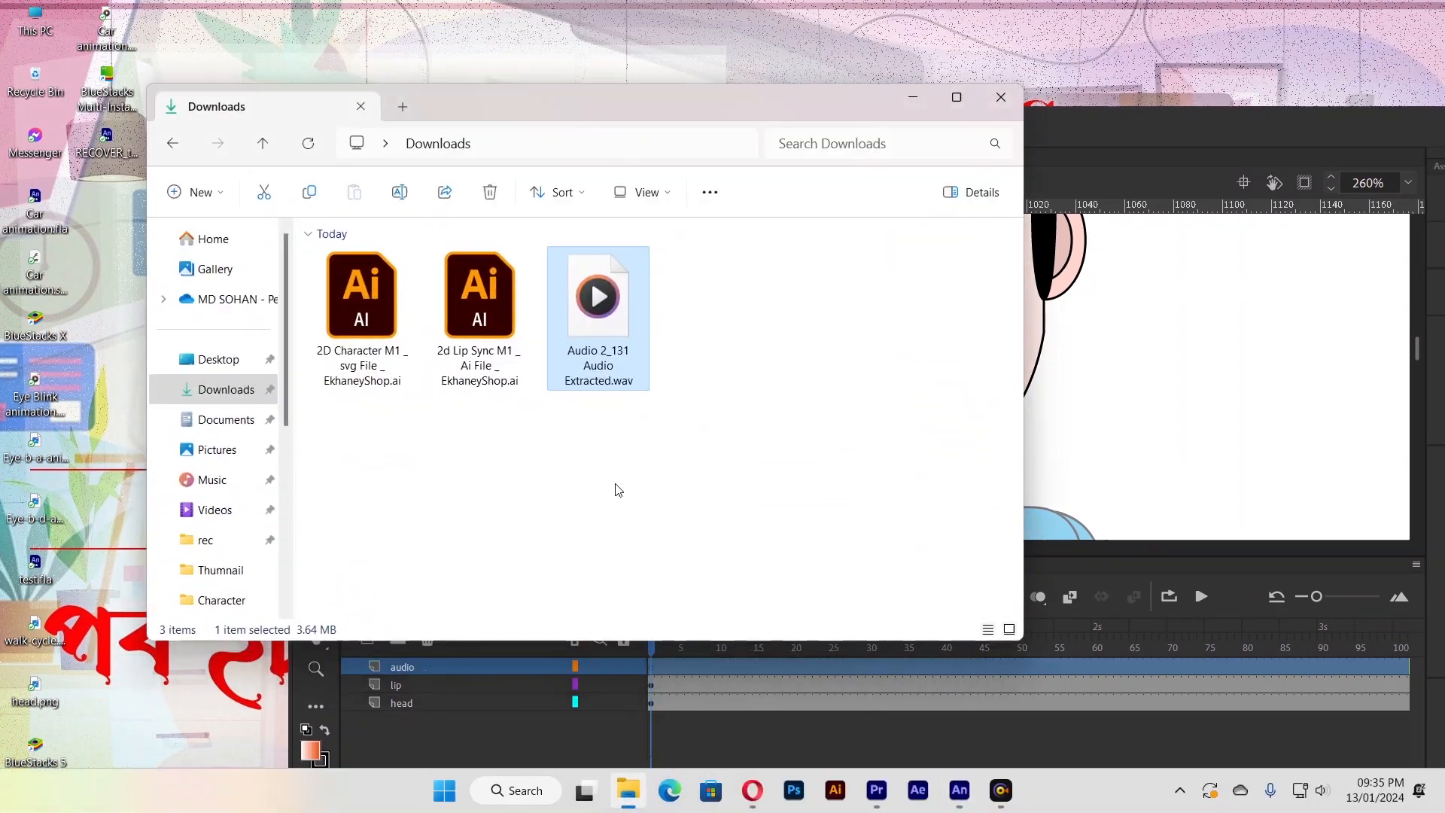
drag(586, 109, 399, 98)
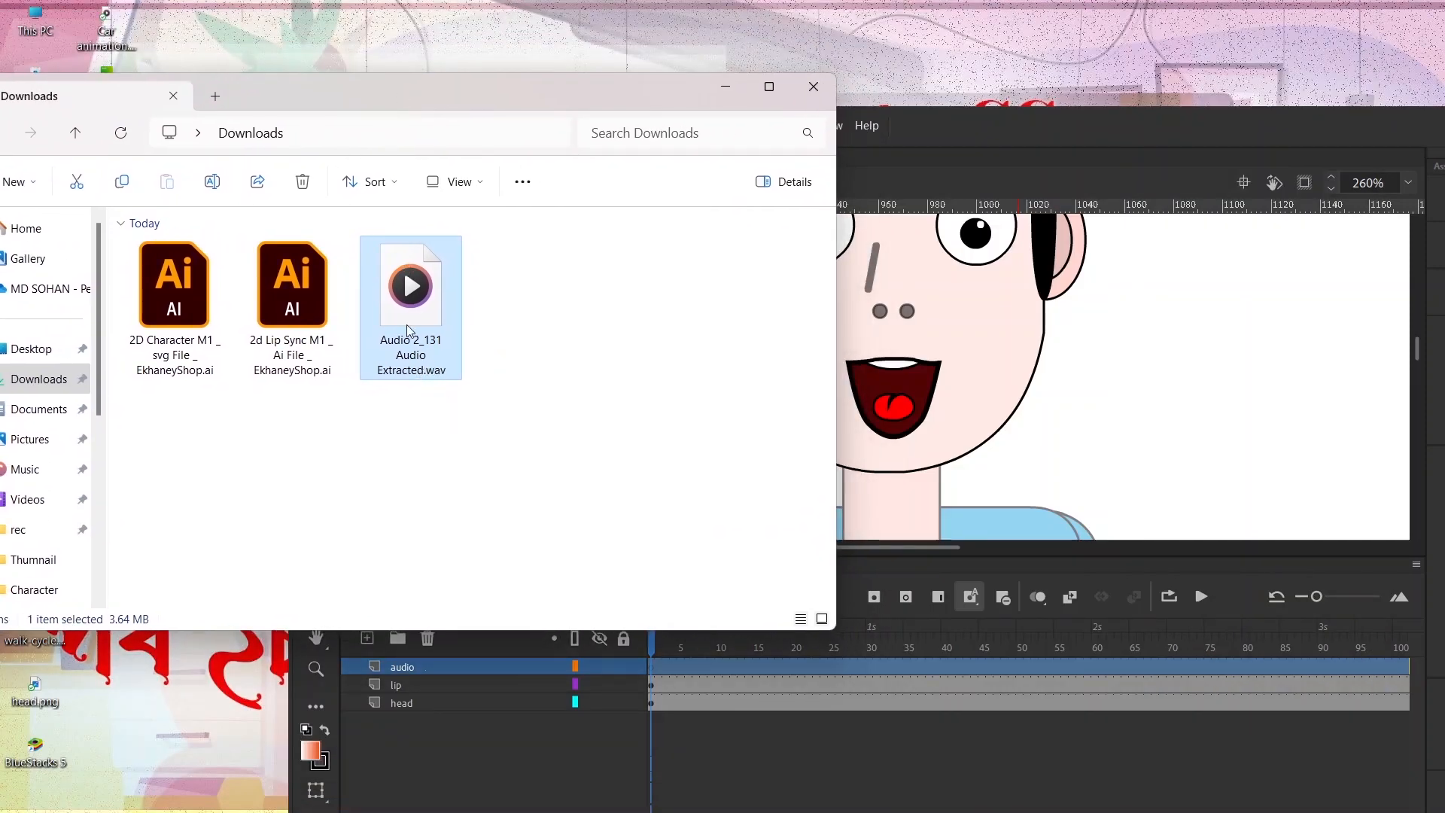
drag(410, 320, 997, 343)
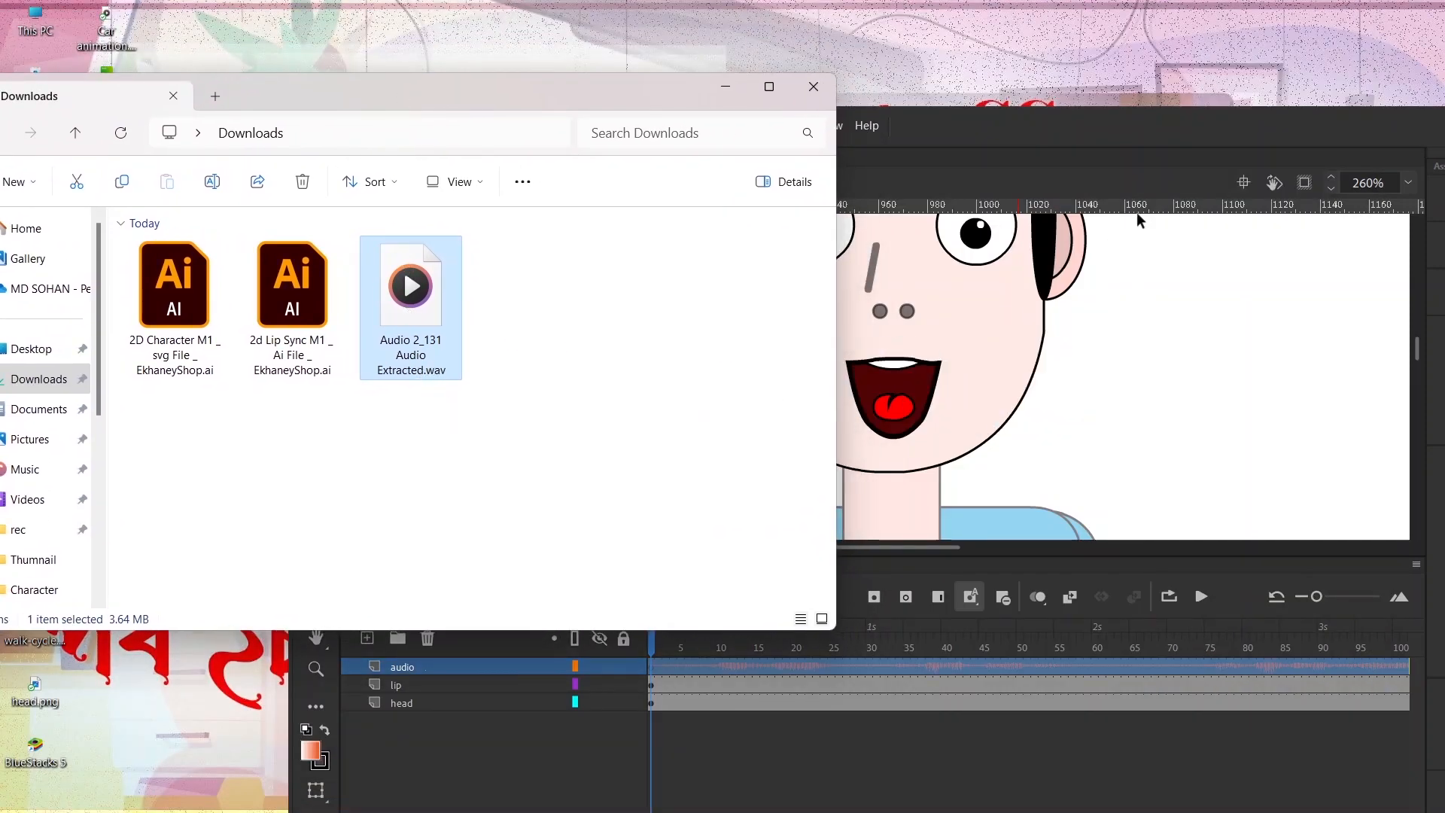
double_click(1141, 120)
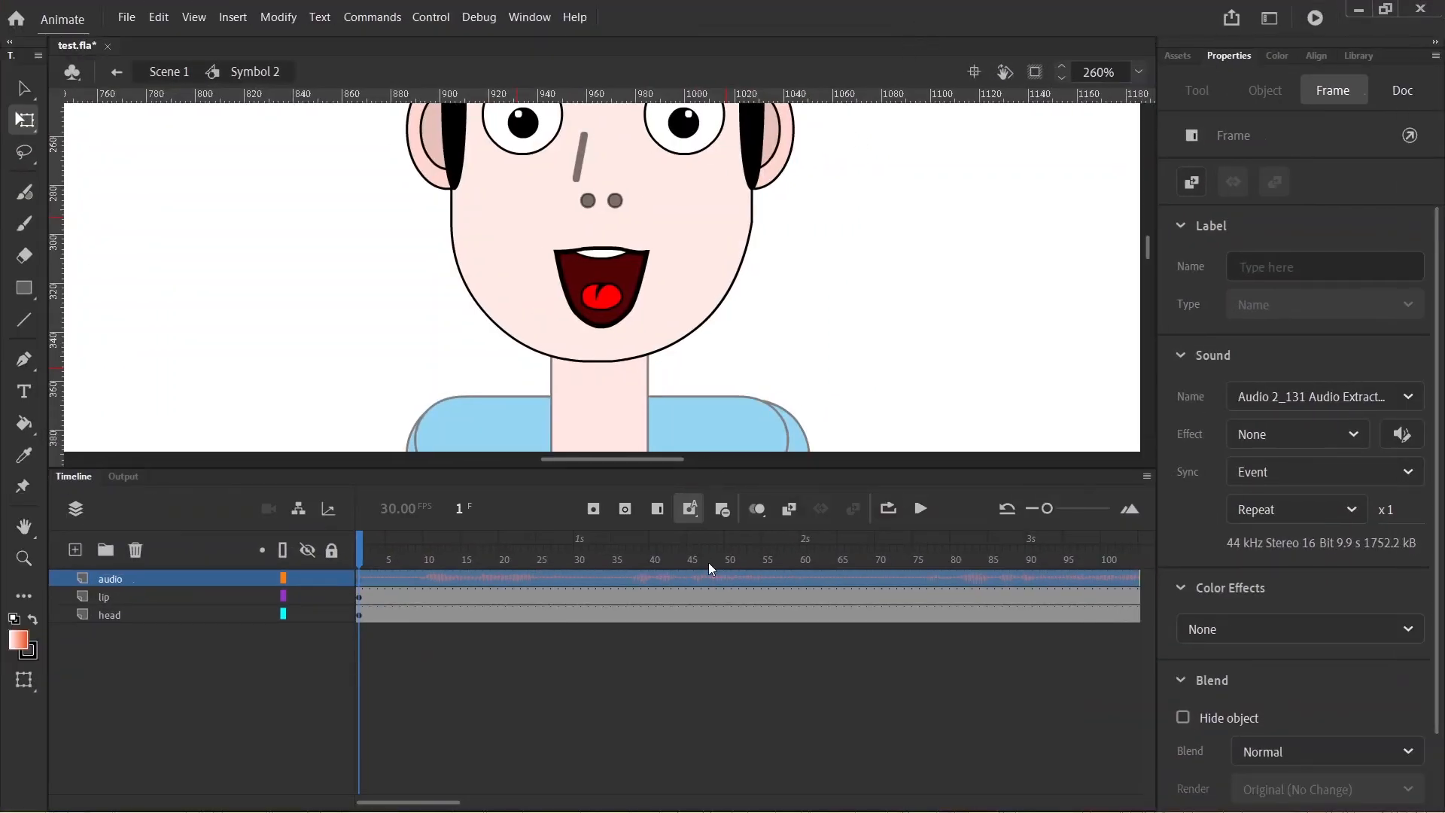
Play the timeline to check the audio with the mouth shapes, and return the playhead to frame 1
key(Return)
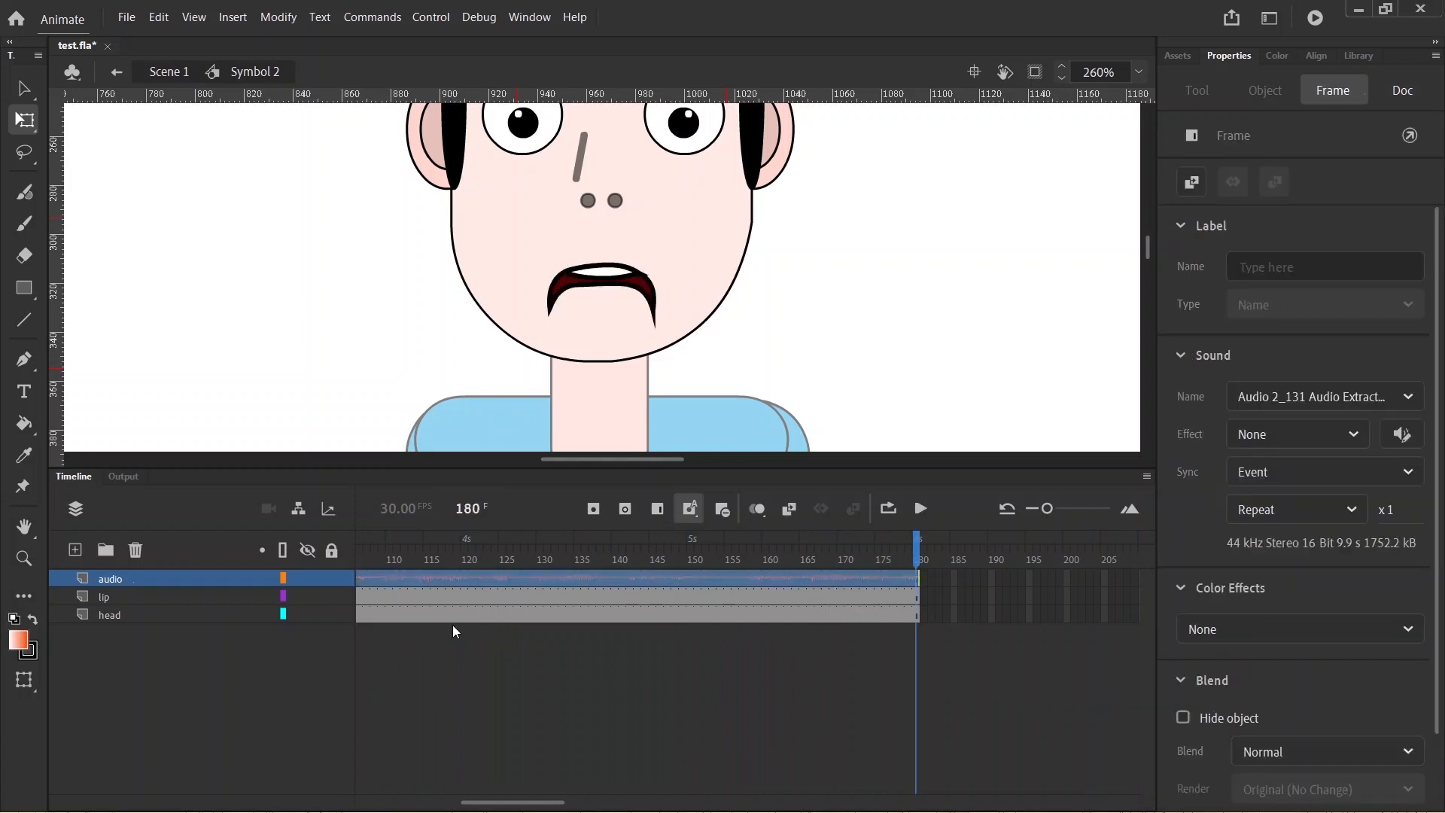
key(Return)
key(Return)
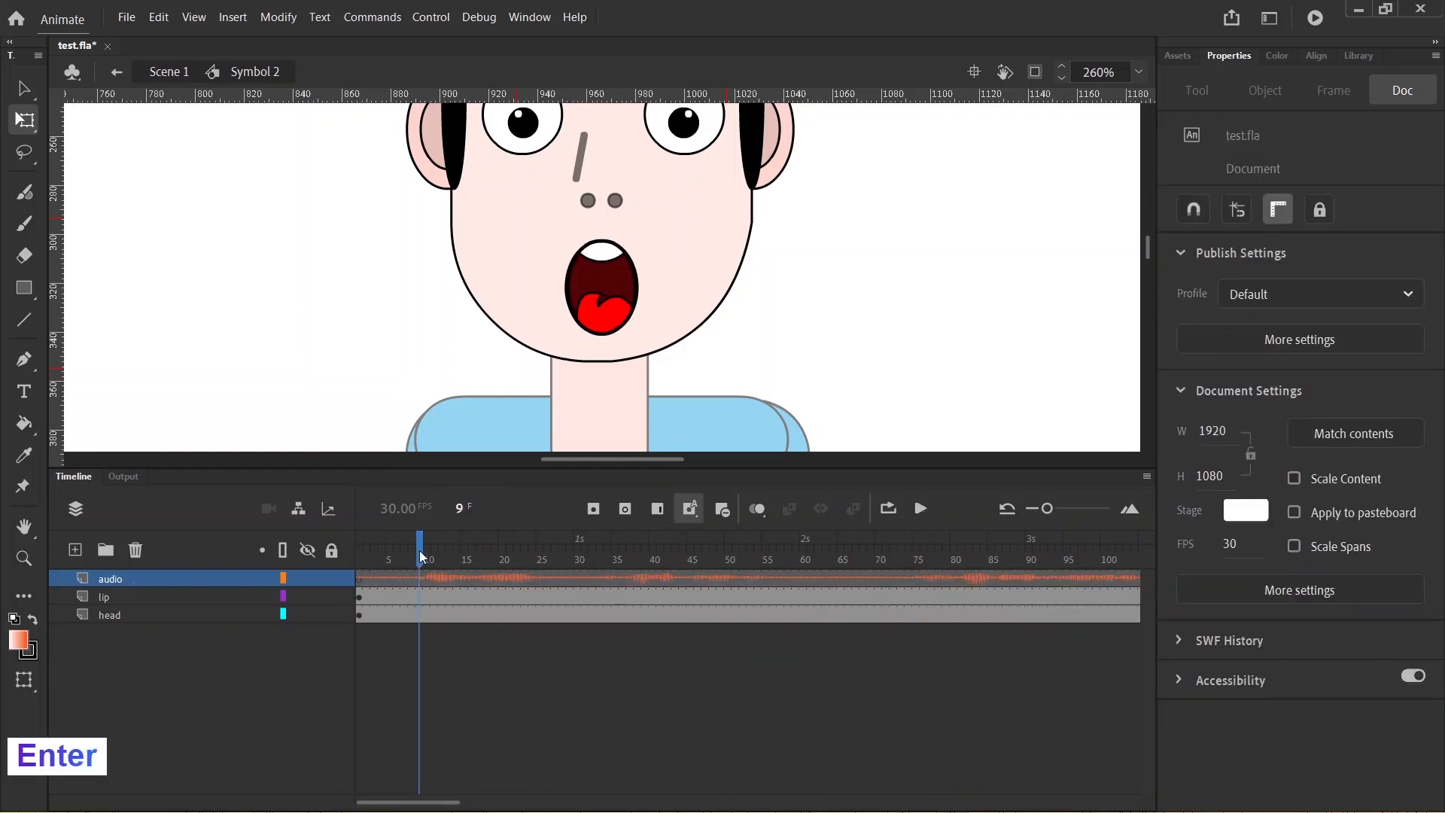
drag(413, 565, 354, 563)
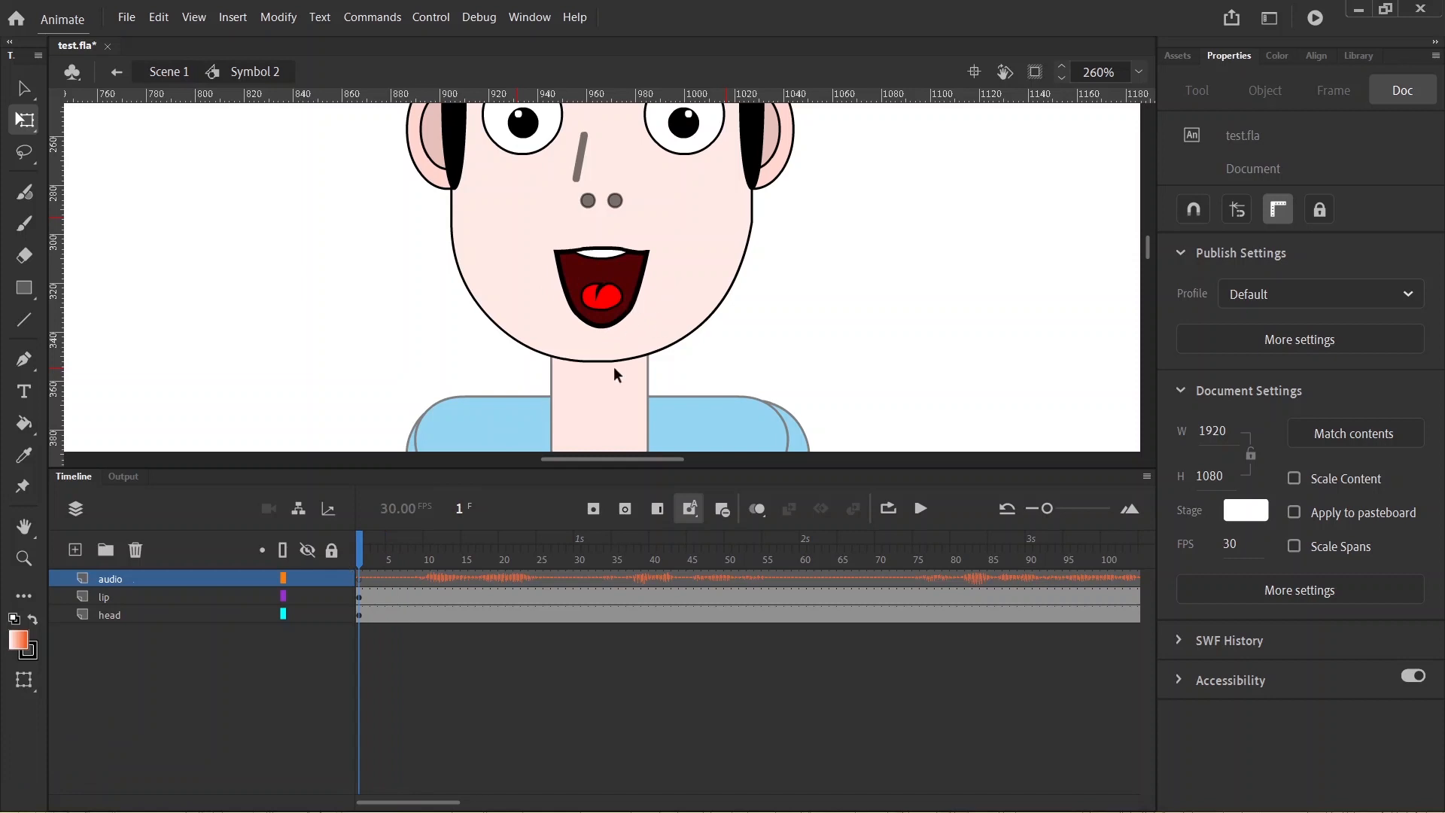
mouse_move(364, 561)
mouse_down()
mouse_move(449, 562)
mouse_move(360, 576)
mouse_up()
Open Lip Syncing for the mouth symbol on the lip layer and assign mouth shape 13 to the Neutral viseme
click(359, 602)
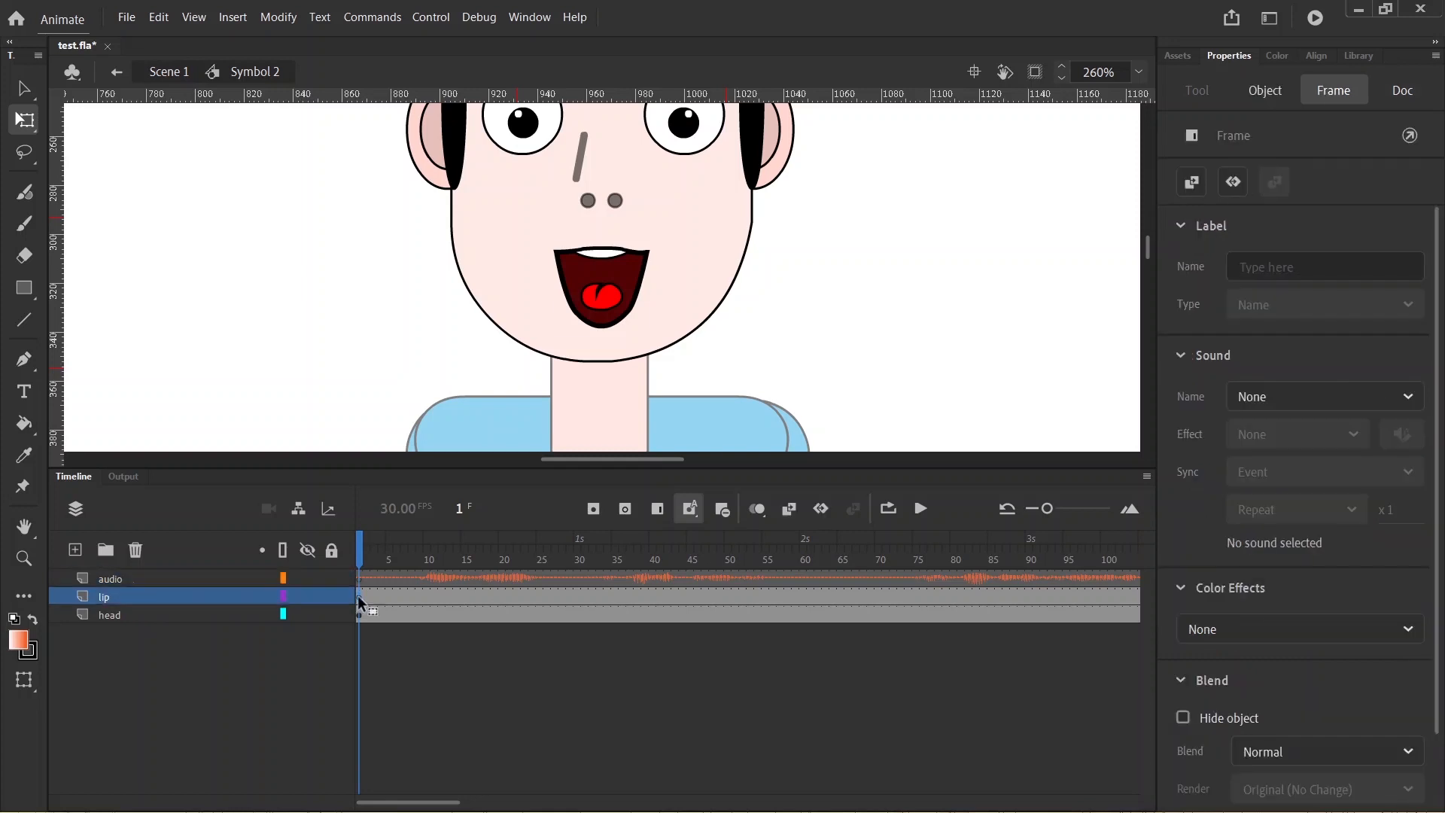
click(1267, 92)
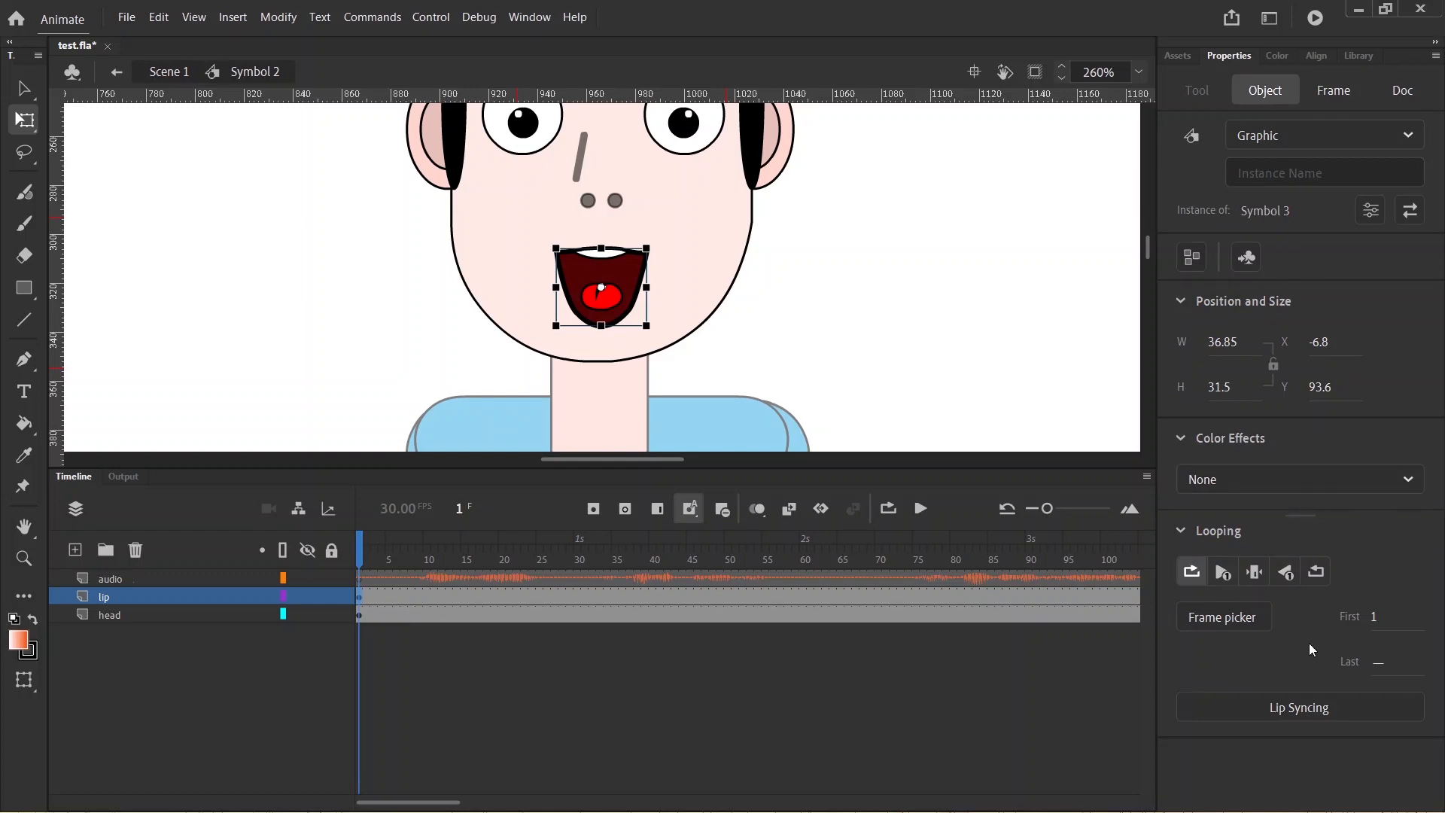
click(1319, 712)
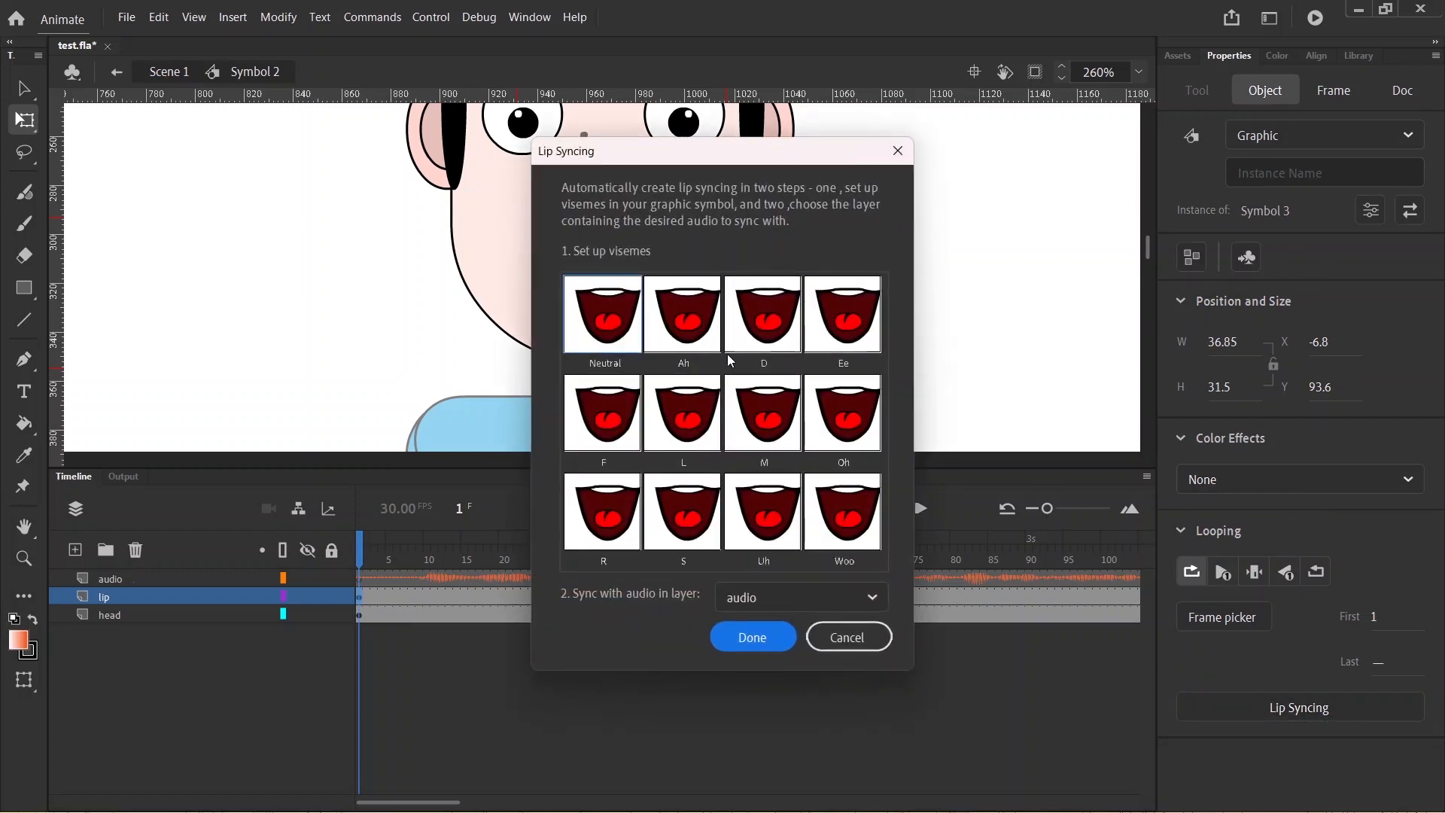
drag(662, 160, 789, 108)
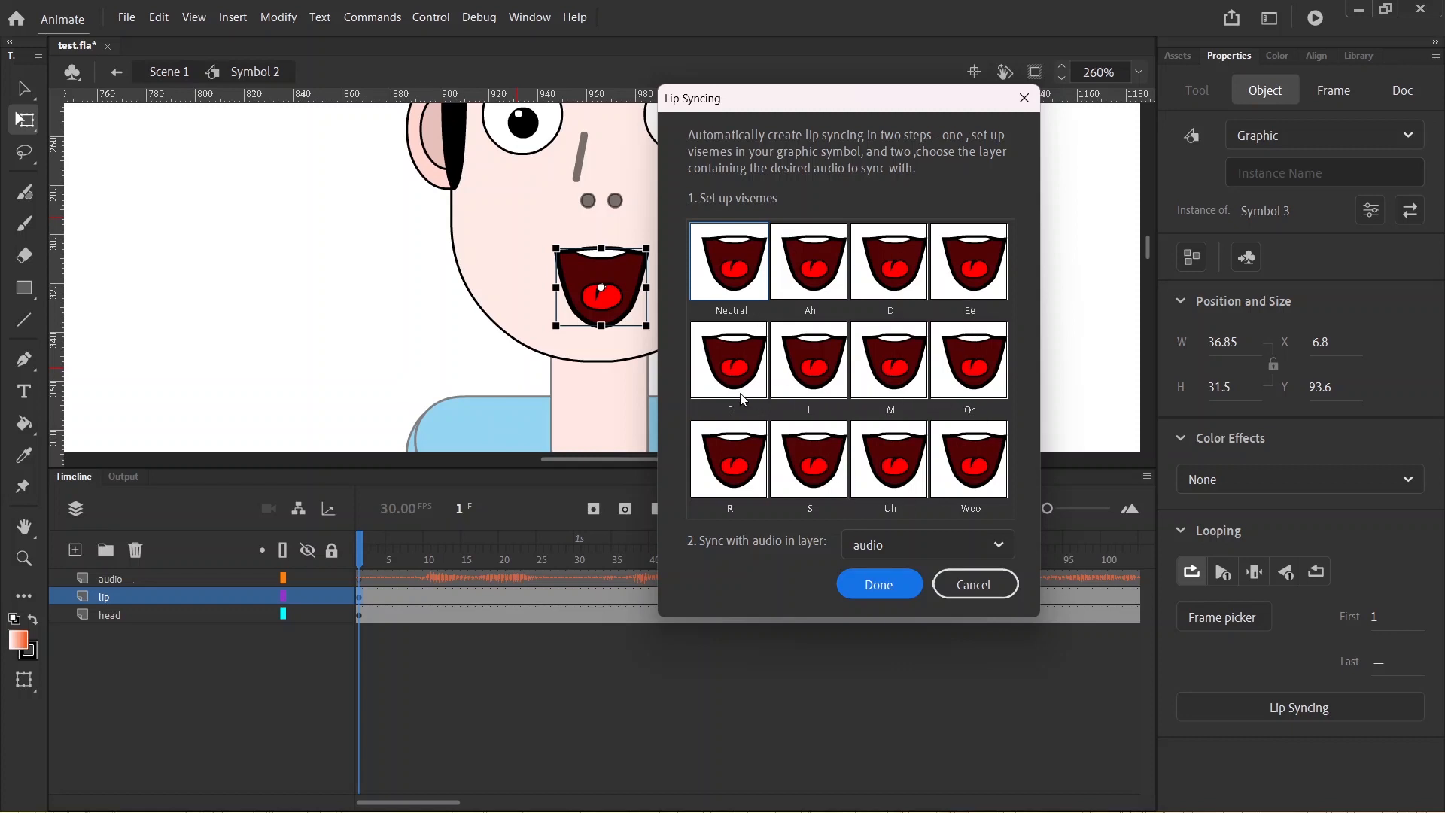
click(728, 268)
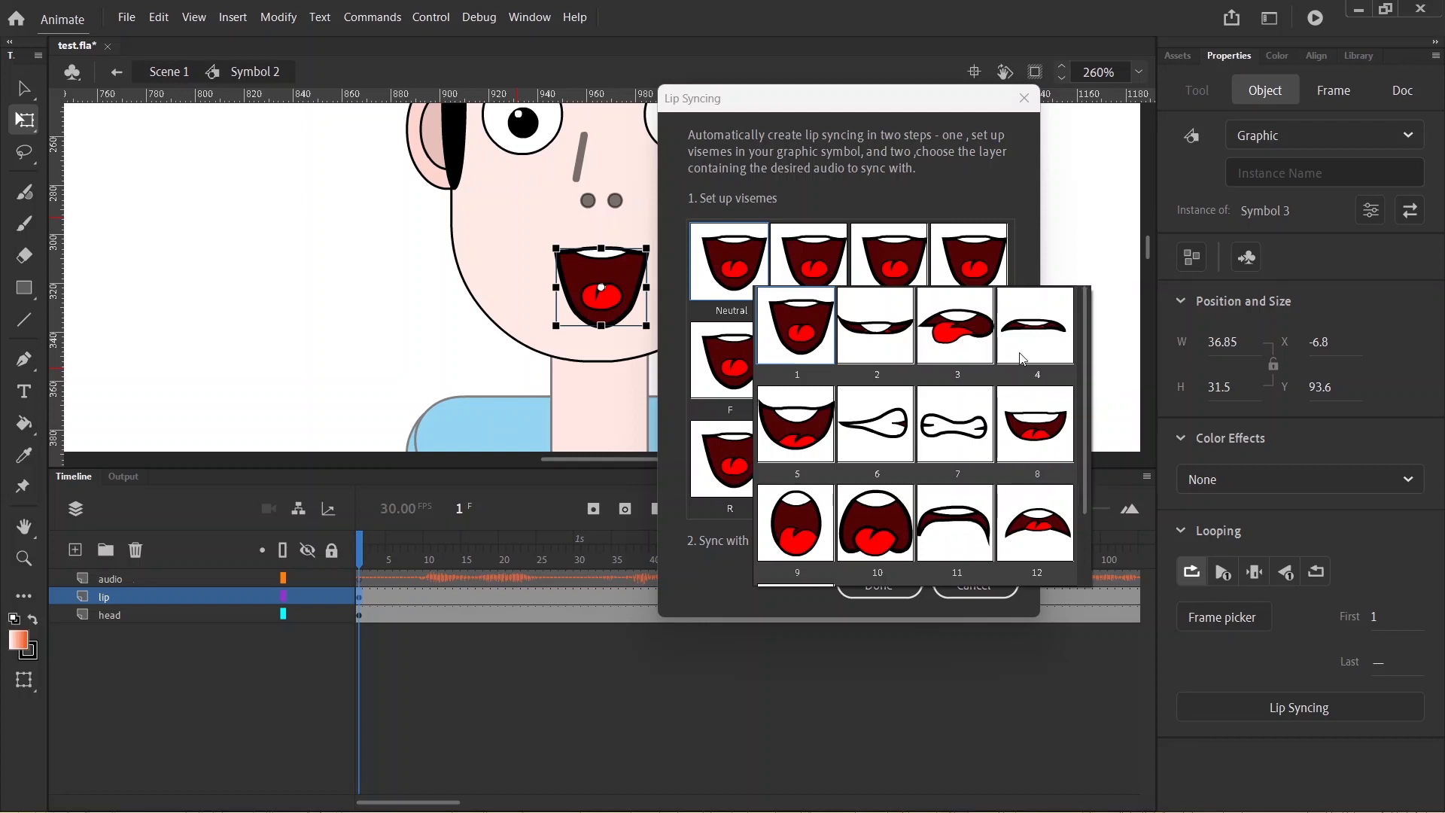
drag(1087, 349, 1085, 435)
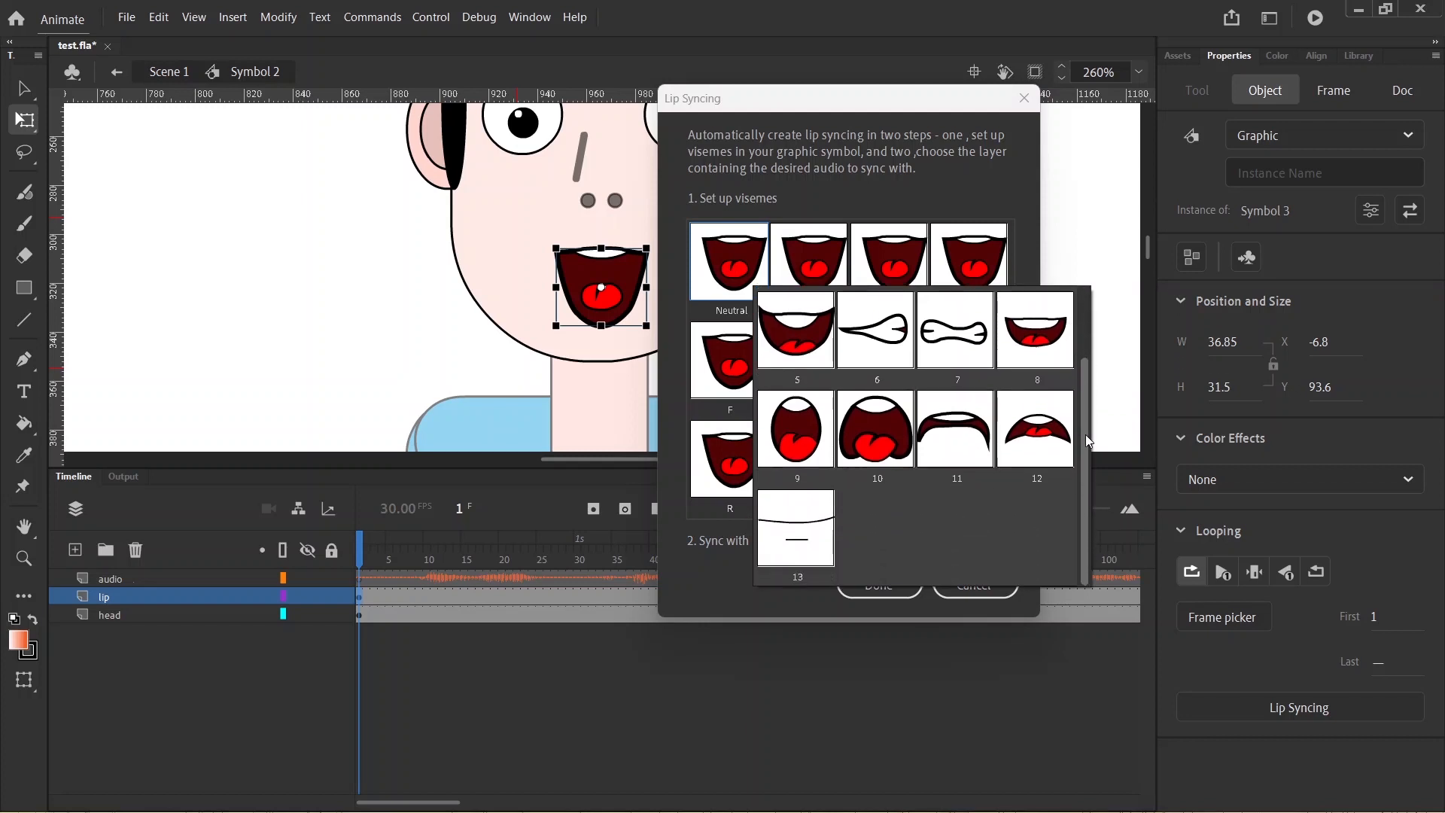
click(808, 539)
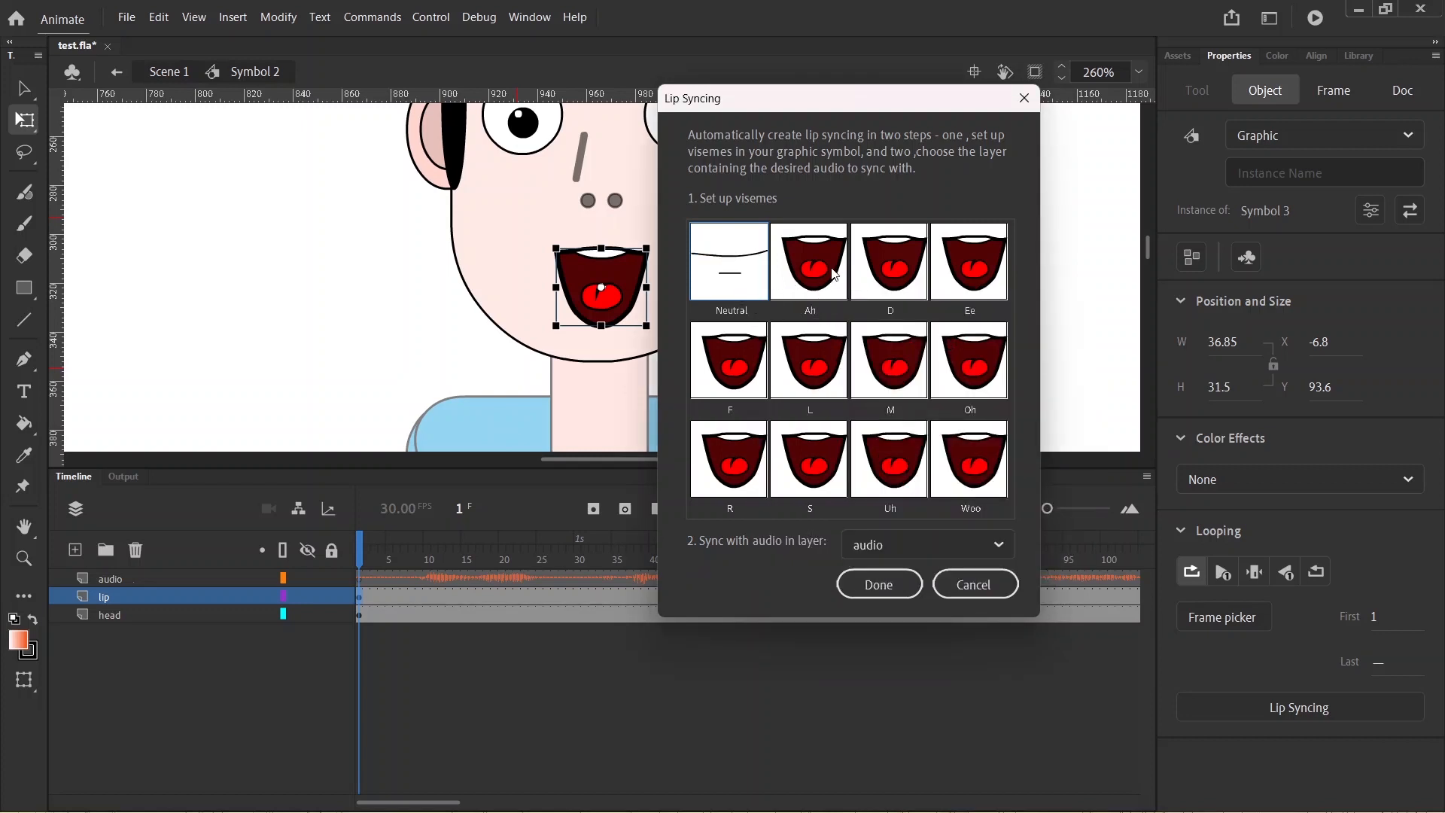
Assign mouth shape 7 to the D viseme, shape 5 to Ee and shape 2 to F
click(907, 285)
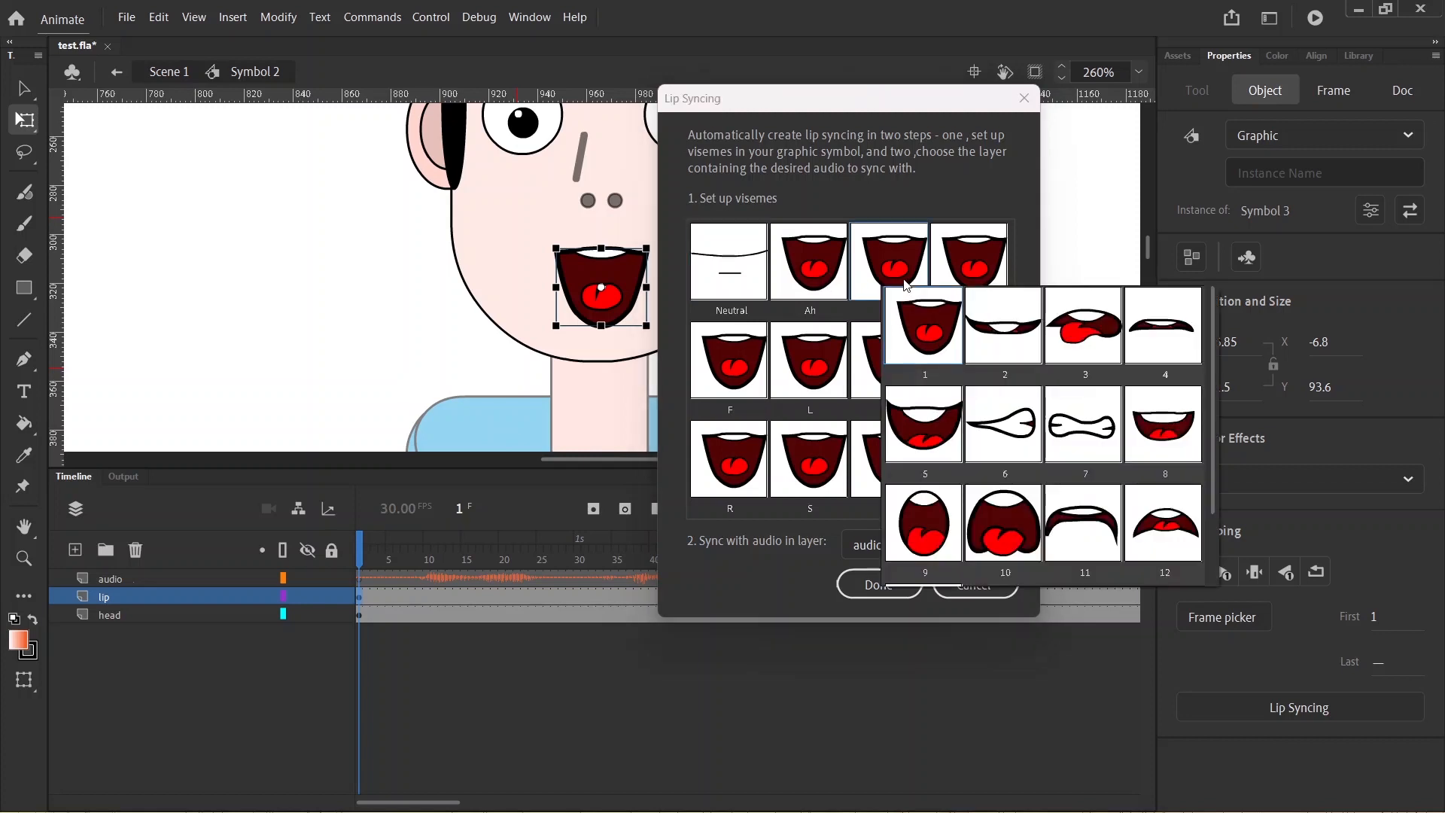
click(1087, 436)
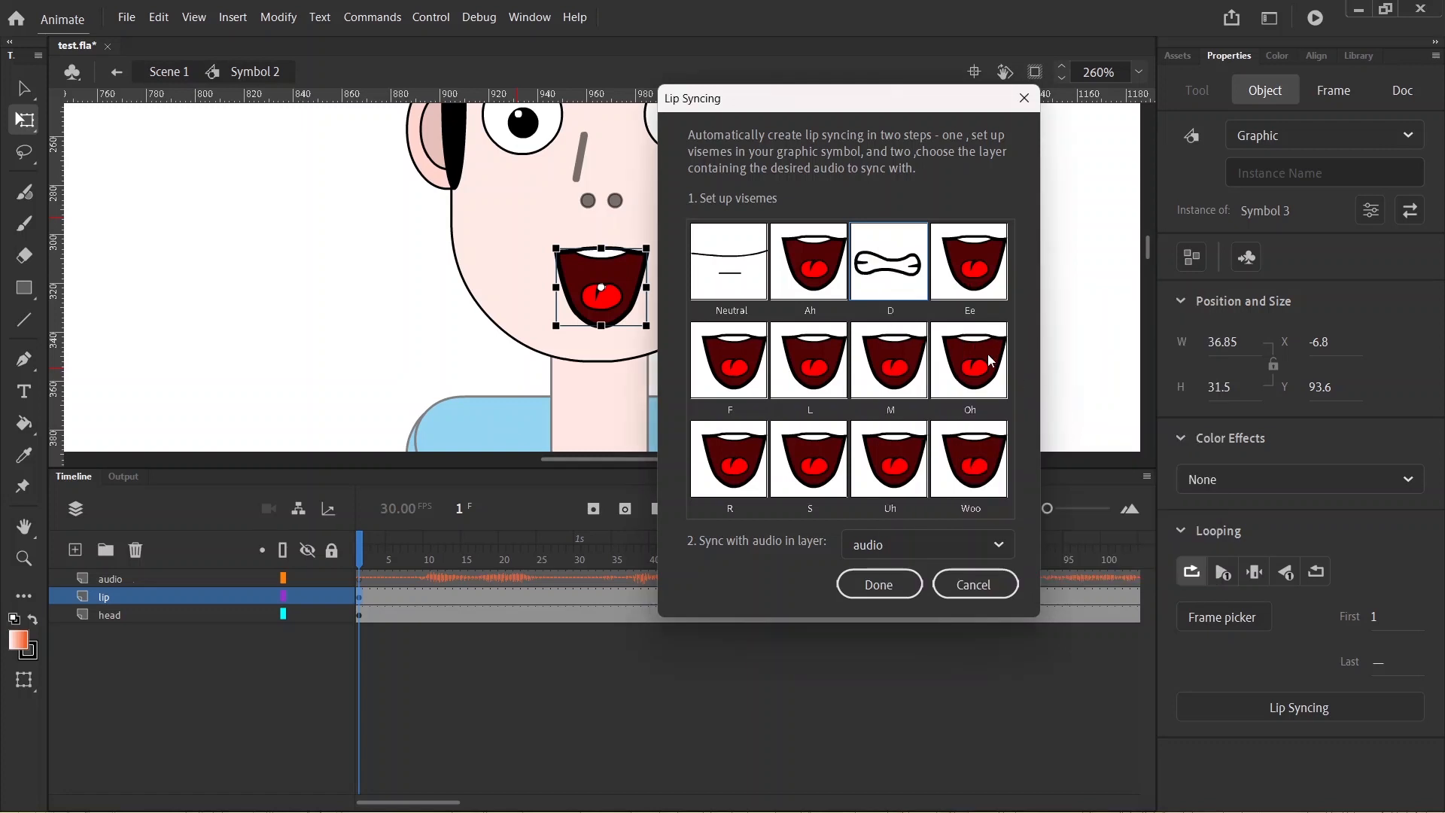
click(989, 264)
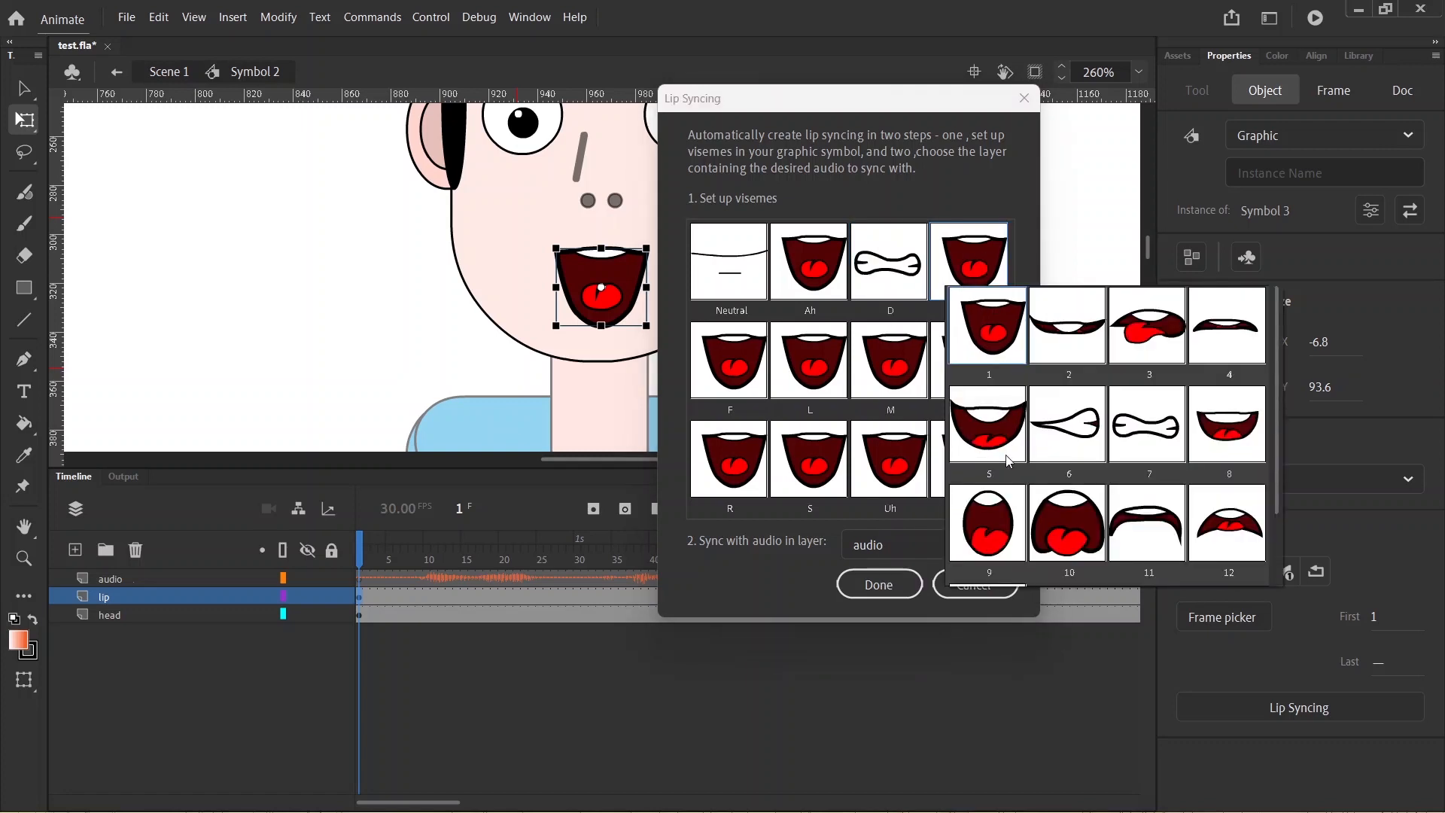
click(992, 436)
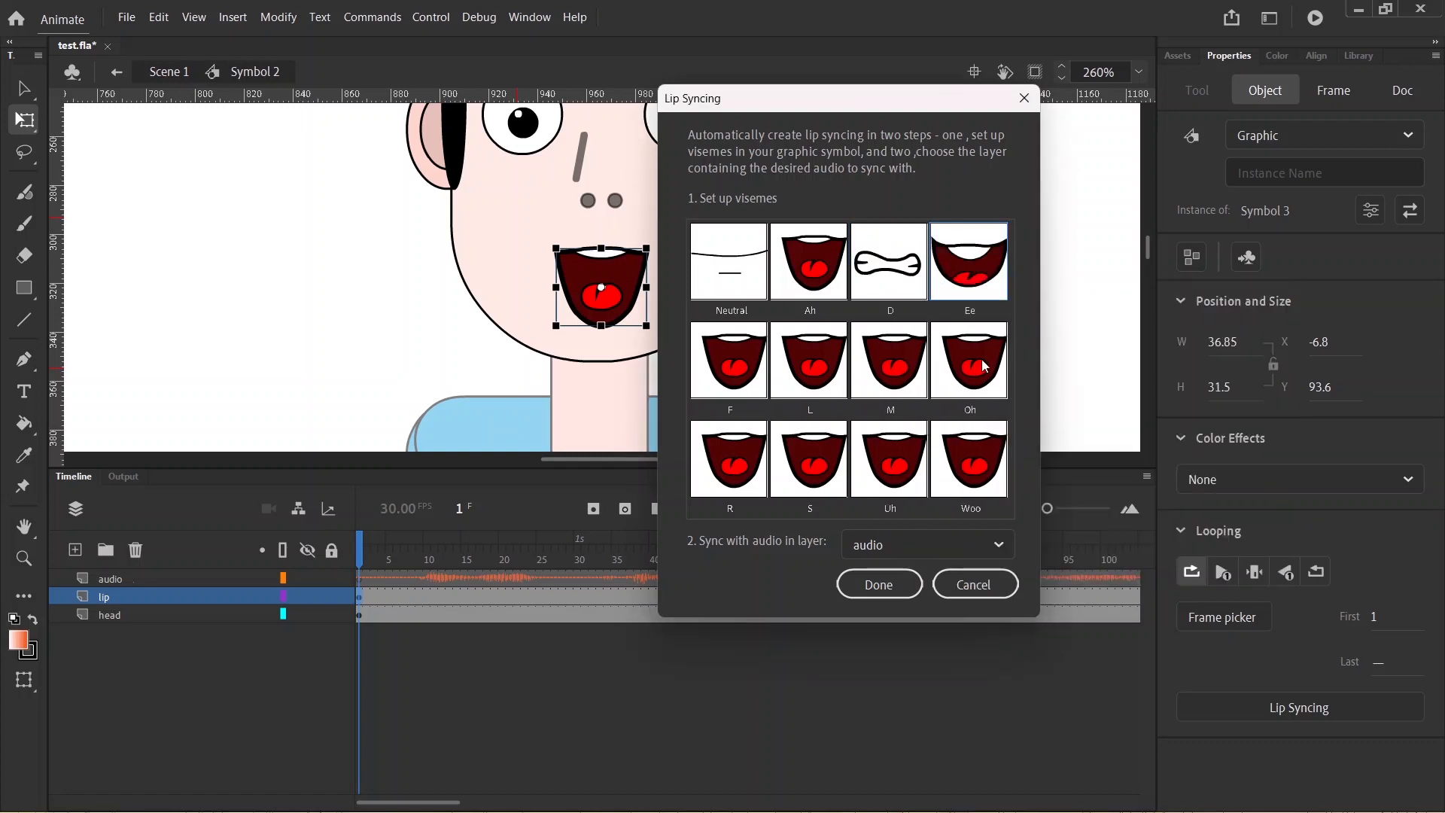
click(741, 389)
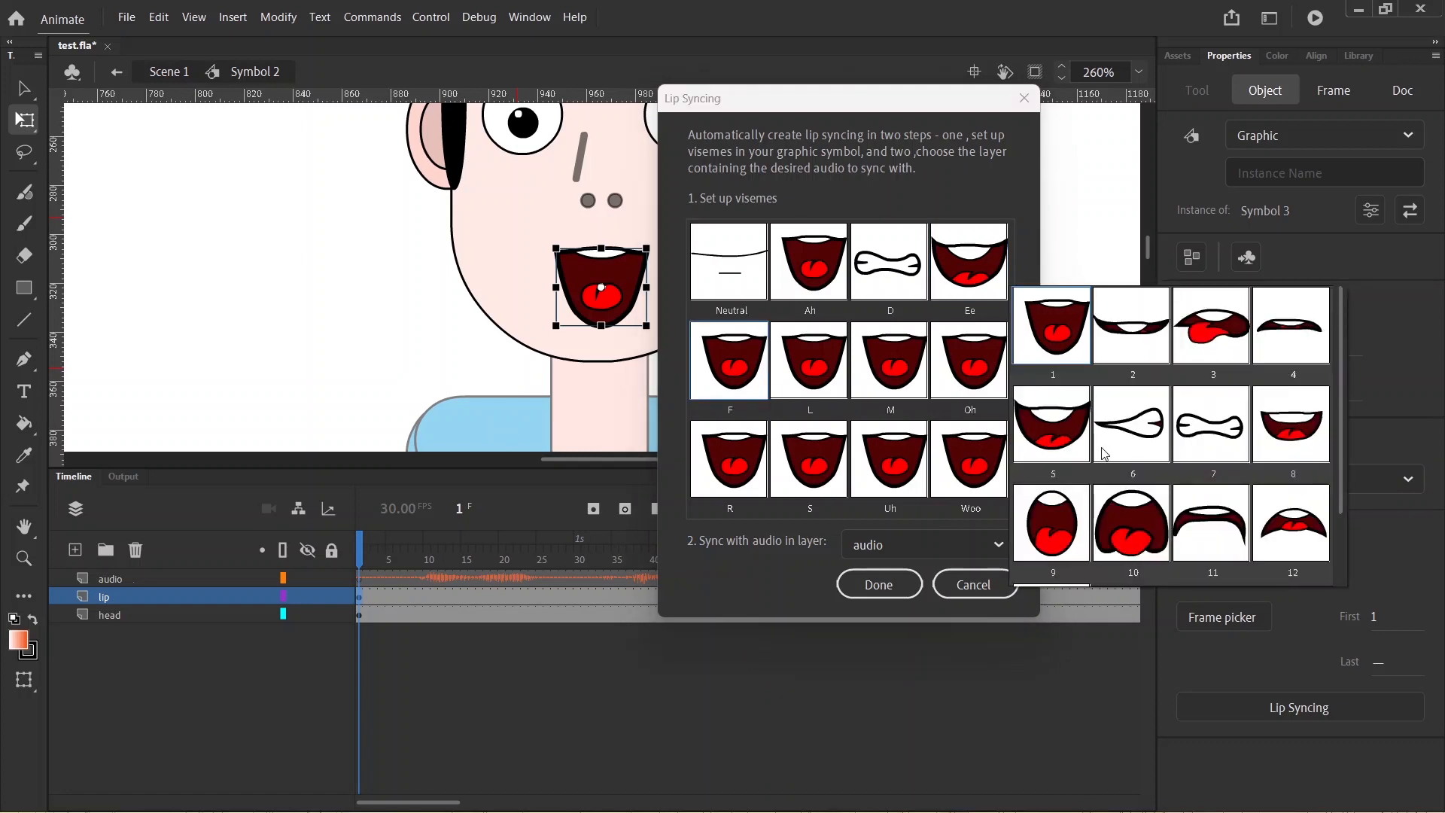
click(1155, 337)
Assign mouth shape 3 to the L viseme, shape 12 to M and shape 9 to Oh
click(832, 375)
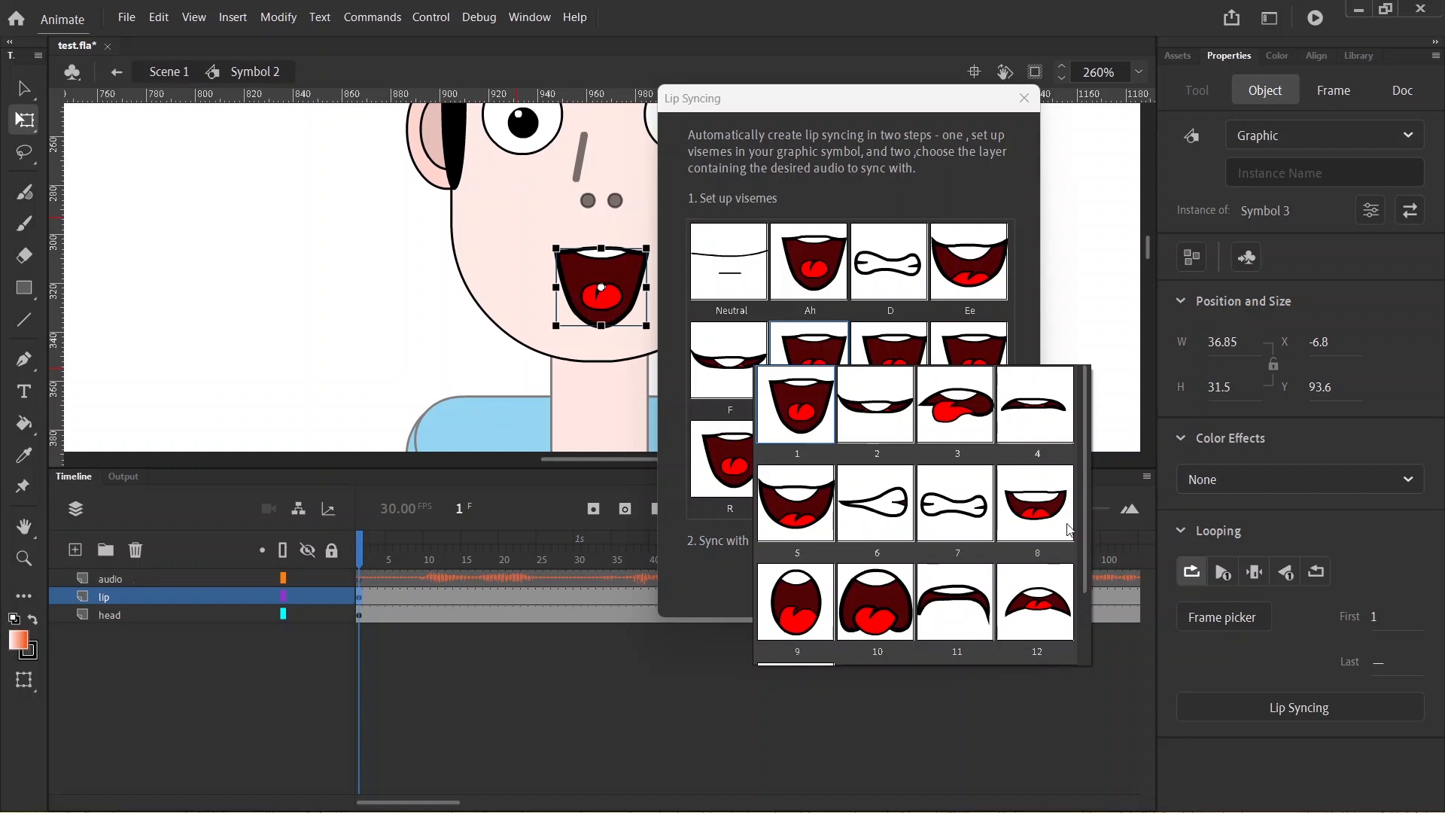
mouse_move(1082, 521)
mouse_down()
mouse_move(1085, 556)
mouse_move(1086, 518)
mouse_up()
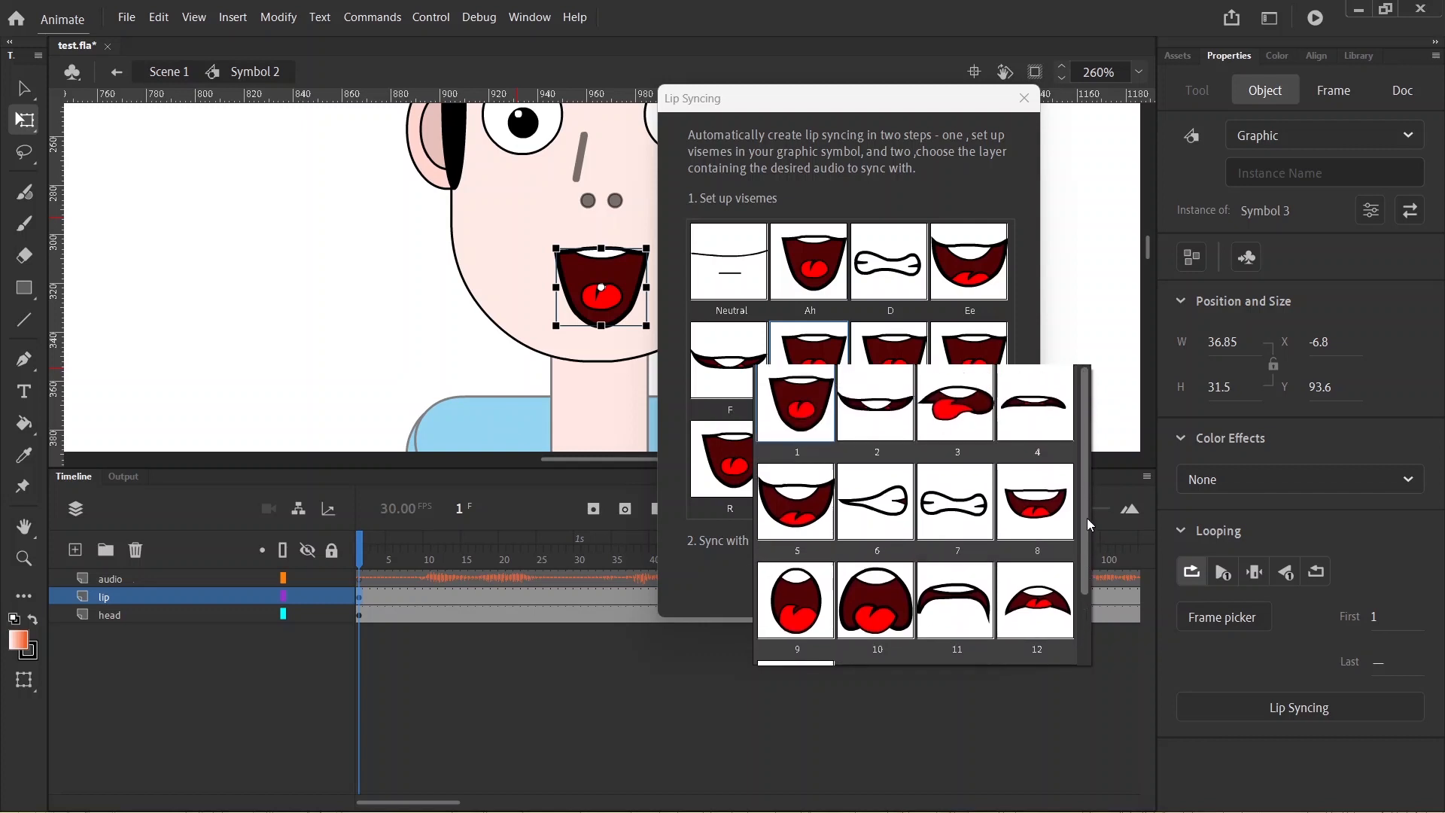
click(955, 419)
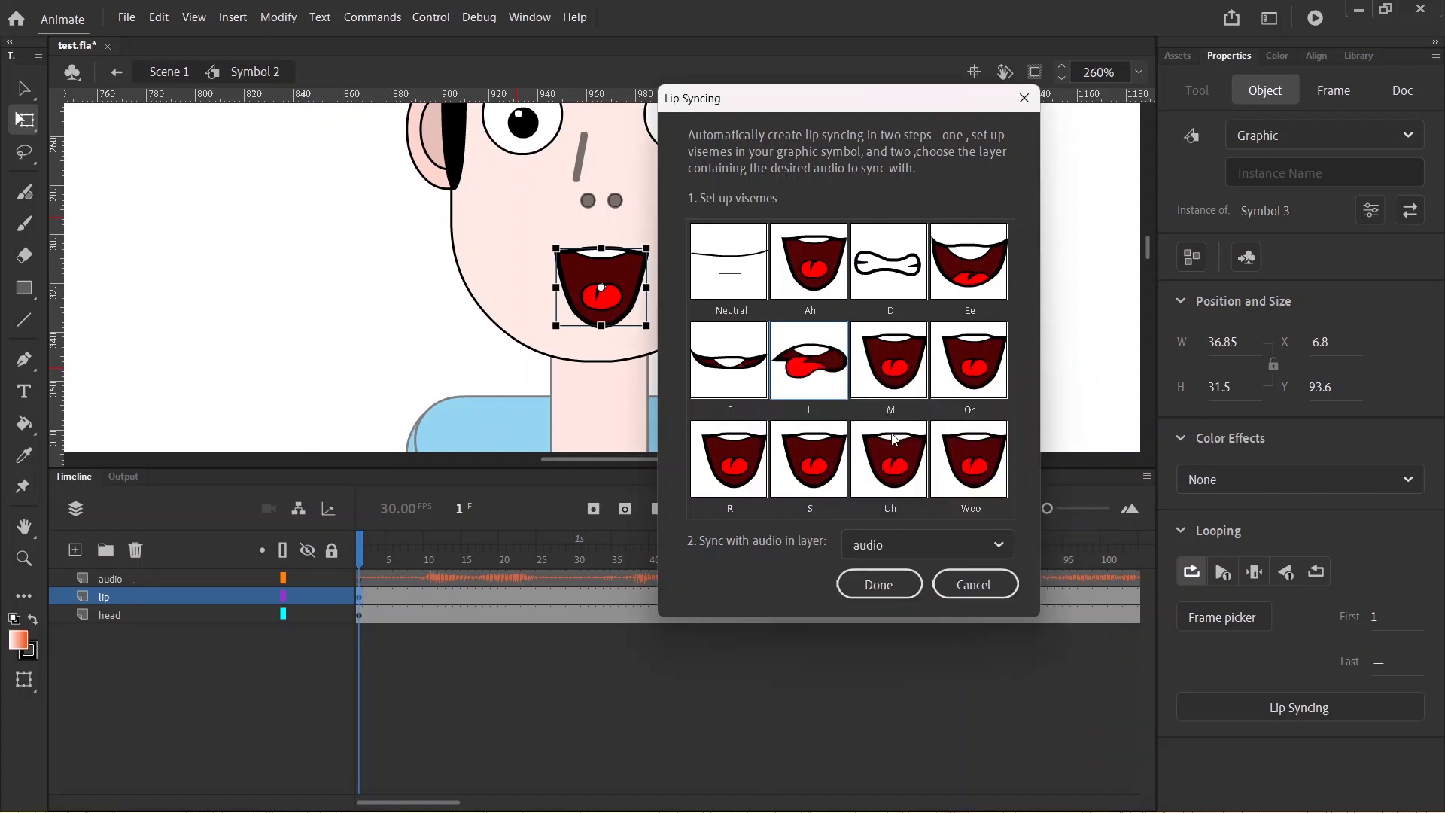
click(917, 394)
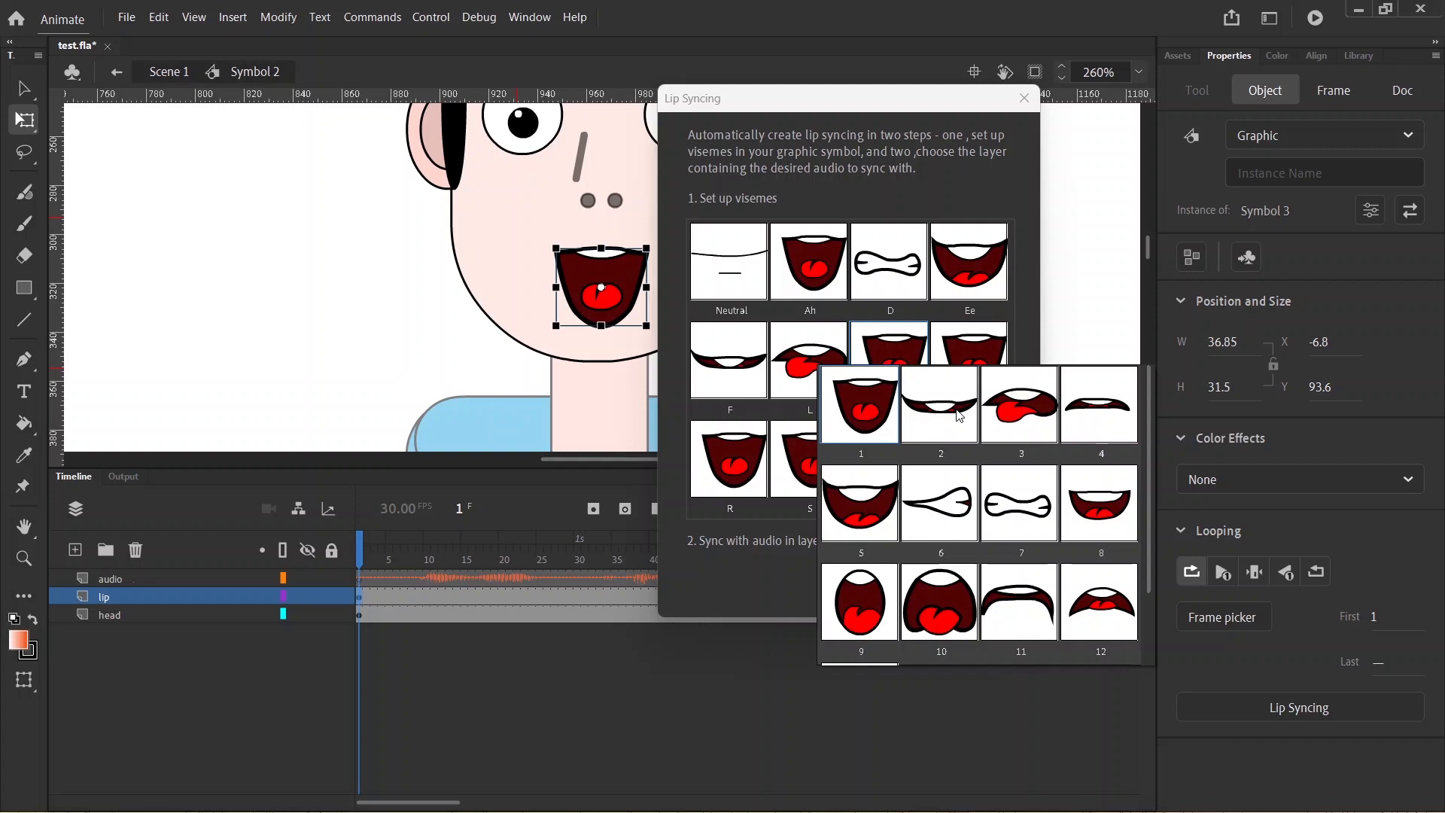
click(1103, 615)
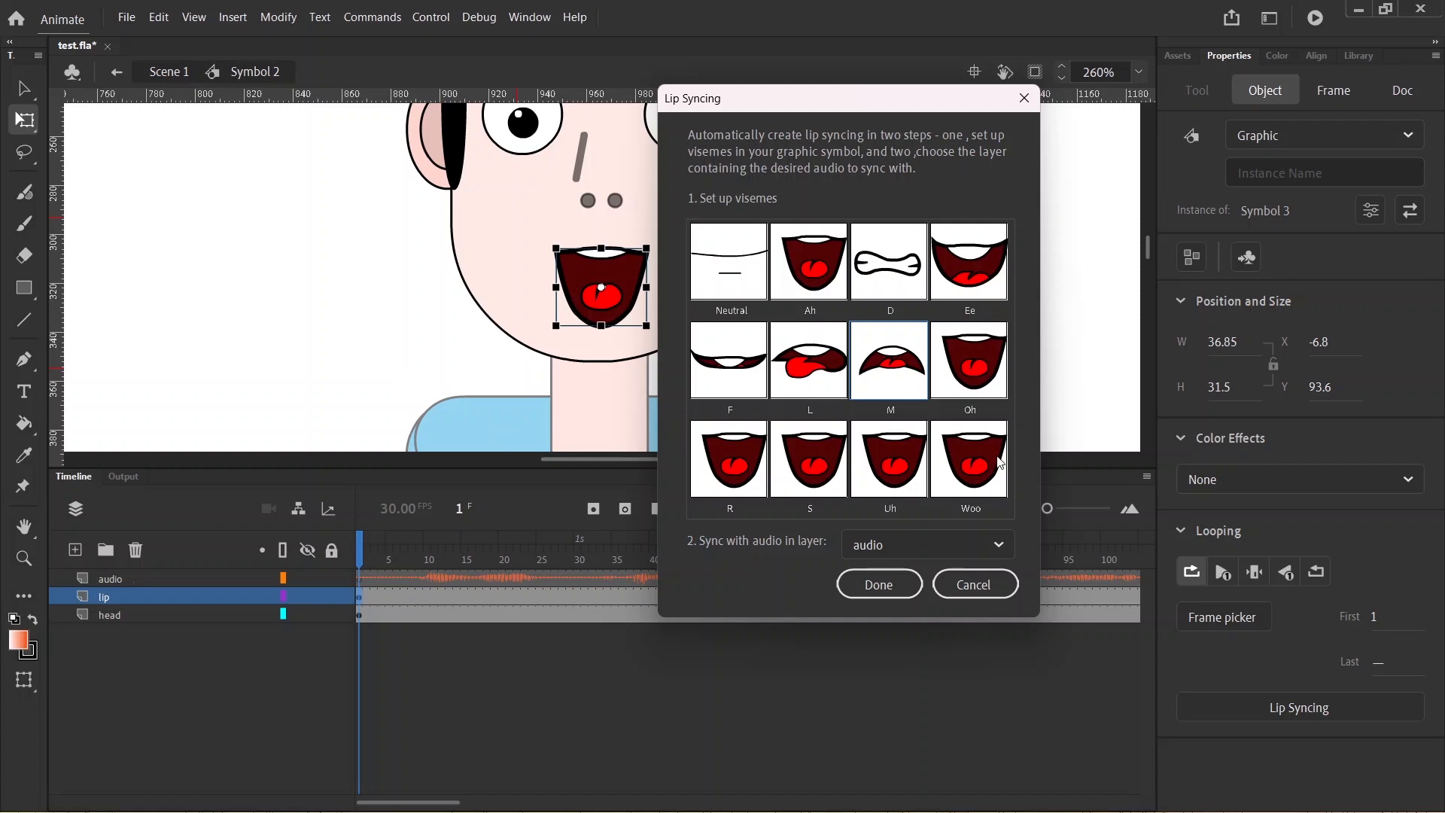
click(971, 351)
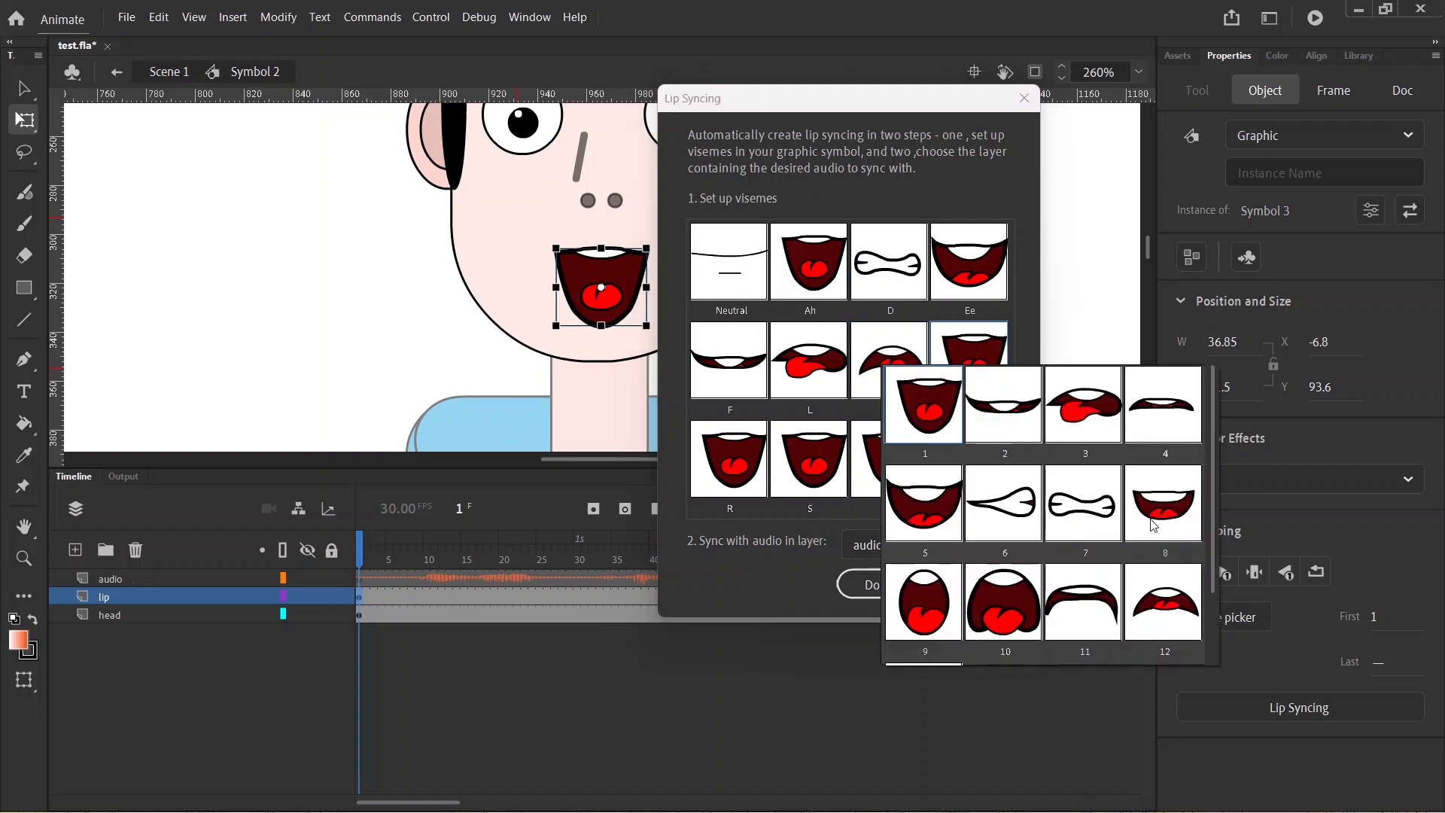
mouse_move(1213, 513)
mouse_down()
mouse_move(1211, 553)
mouse_move(1212, 504)
mouse_up()
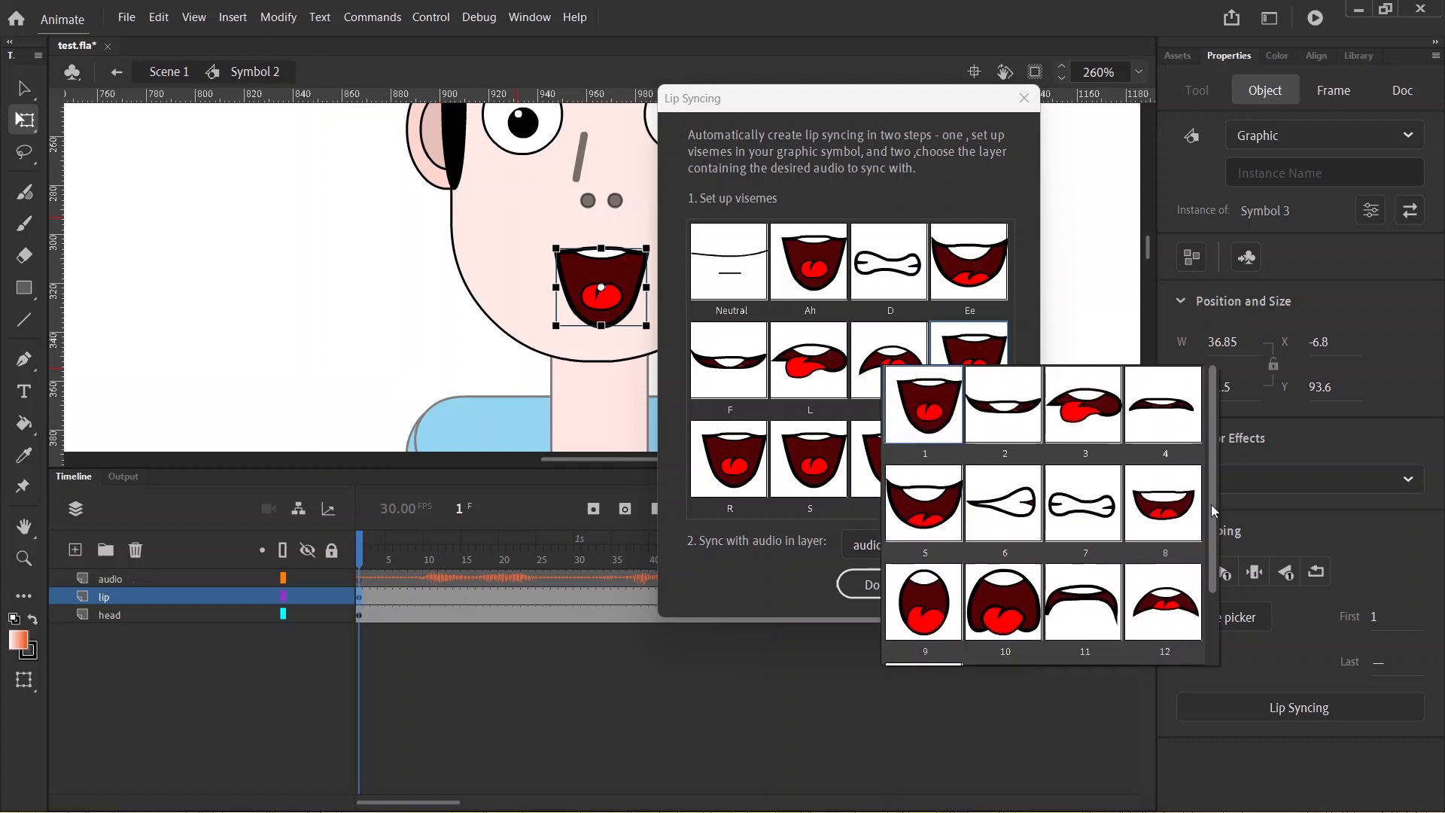
click(941, 616)
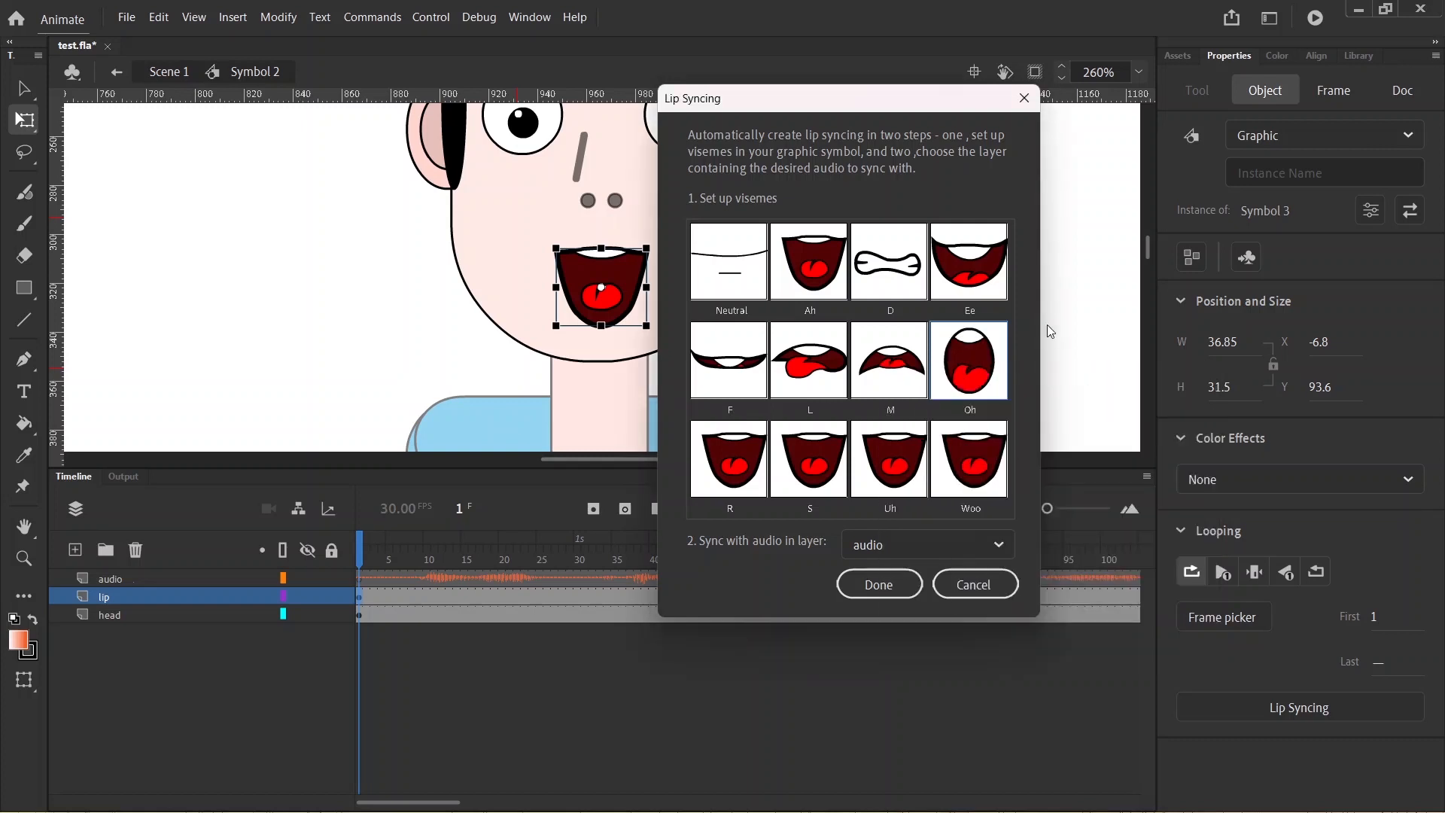
Assign mouth shape 5 to the R and Uh visemes, shape 3 to S and shape 9 to Woo
click(733, 483)
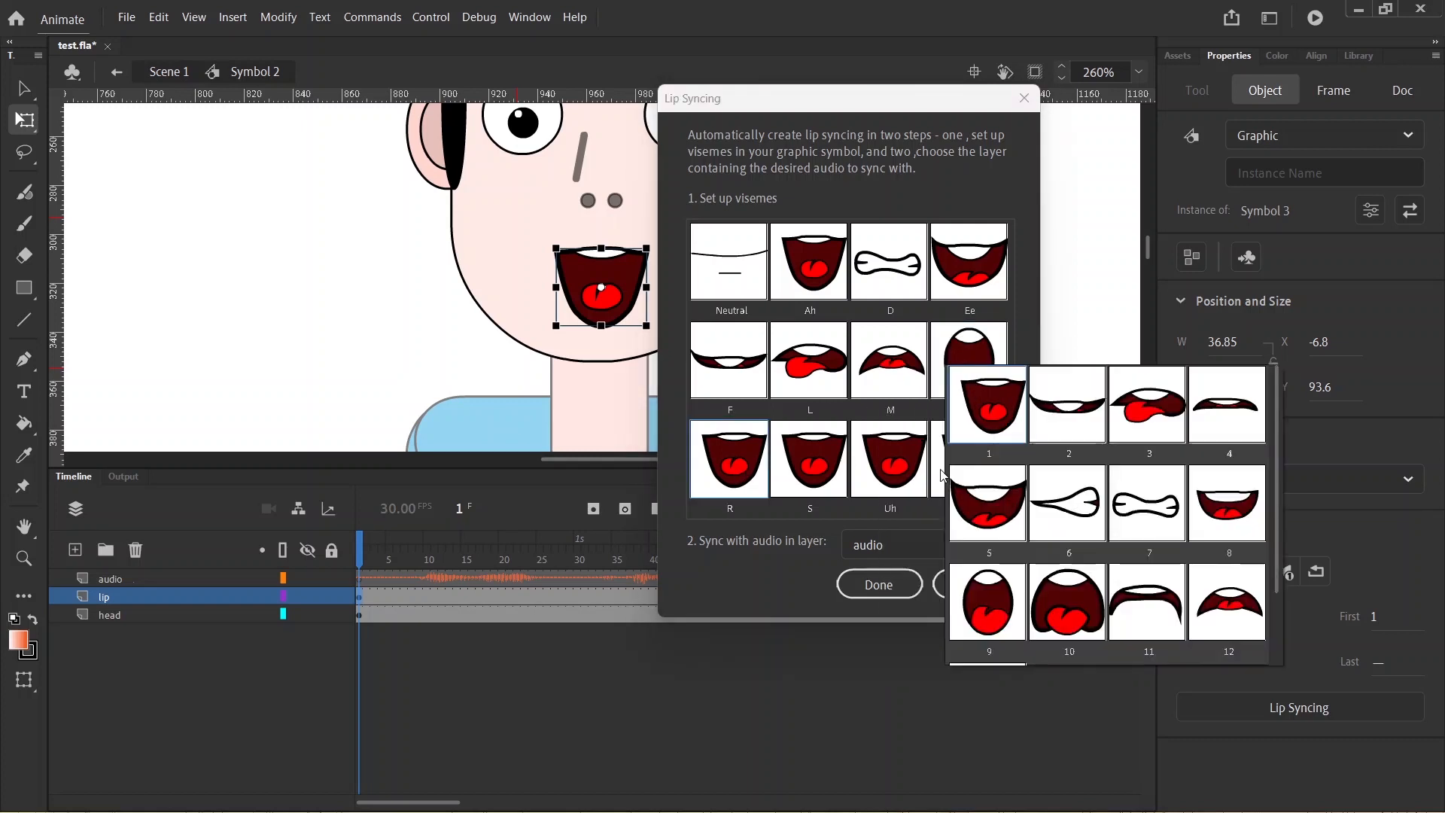
click(1001, 518)
click(835, 486)
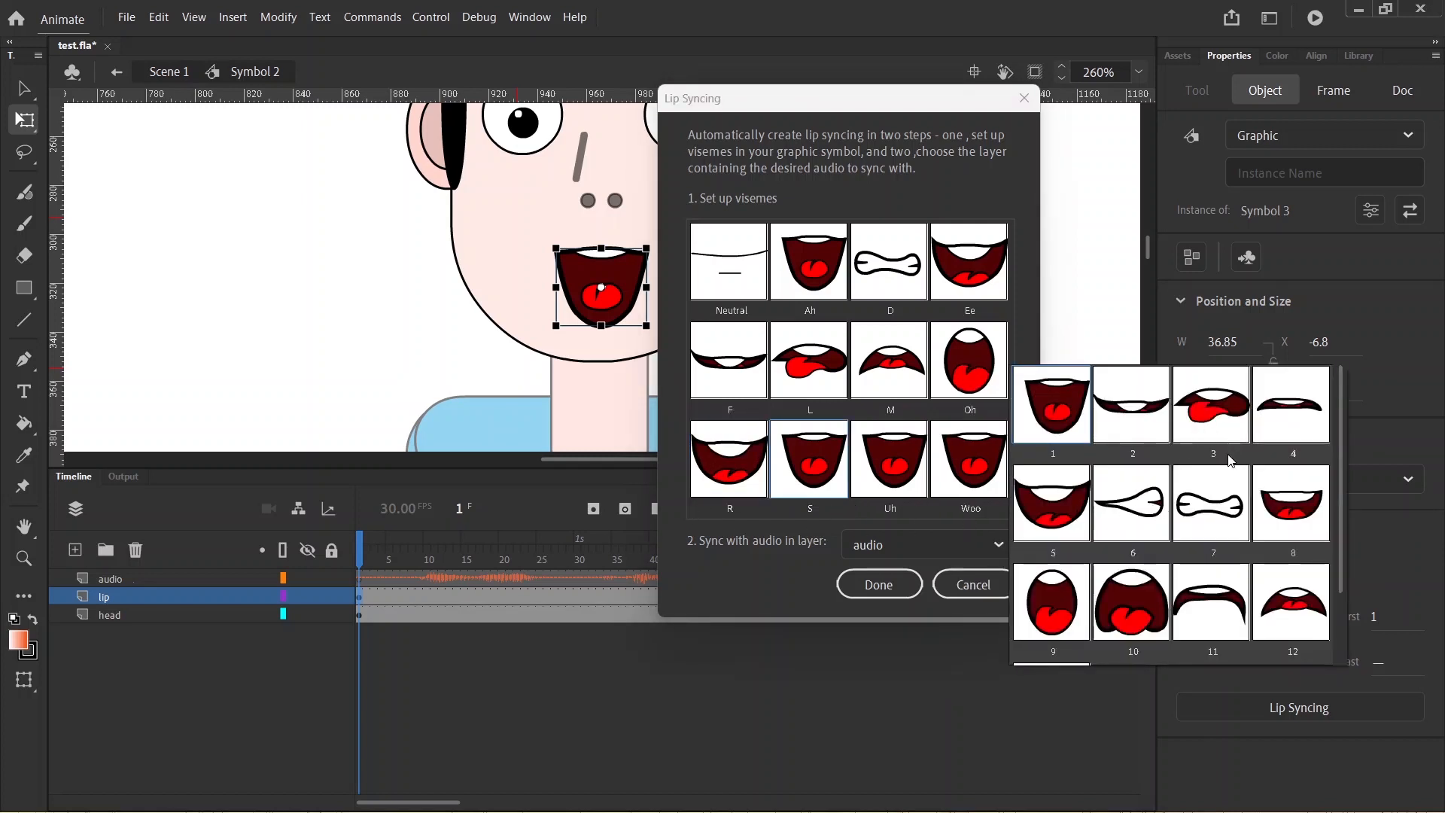
click(1219, 410)
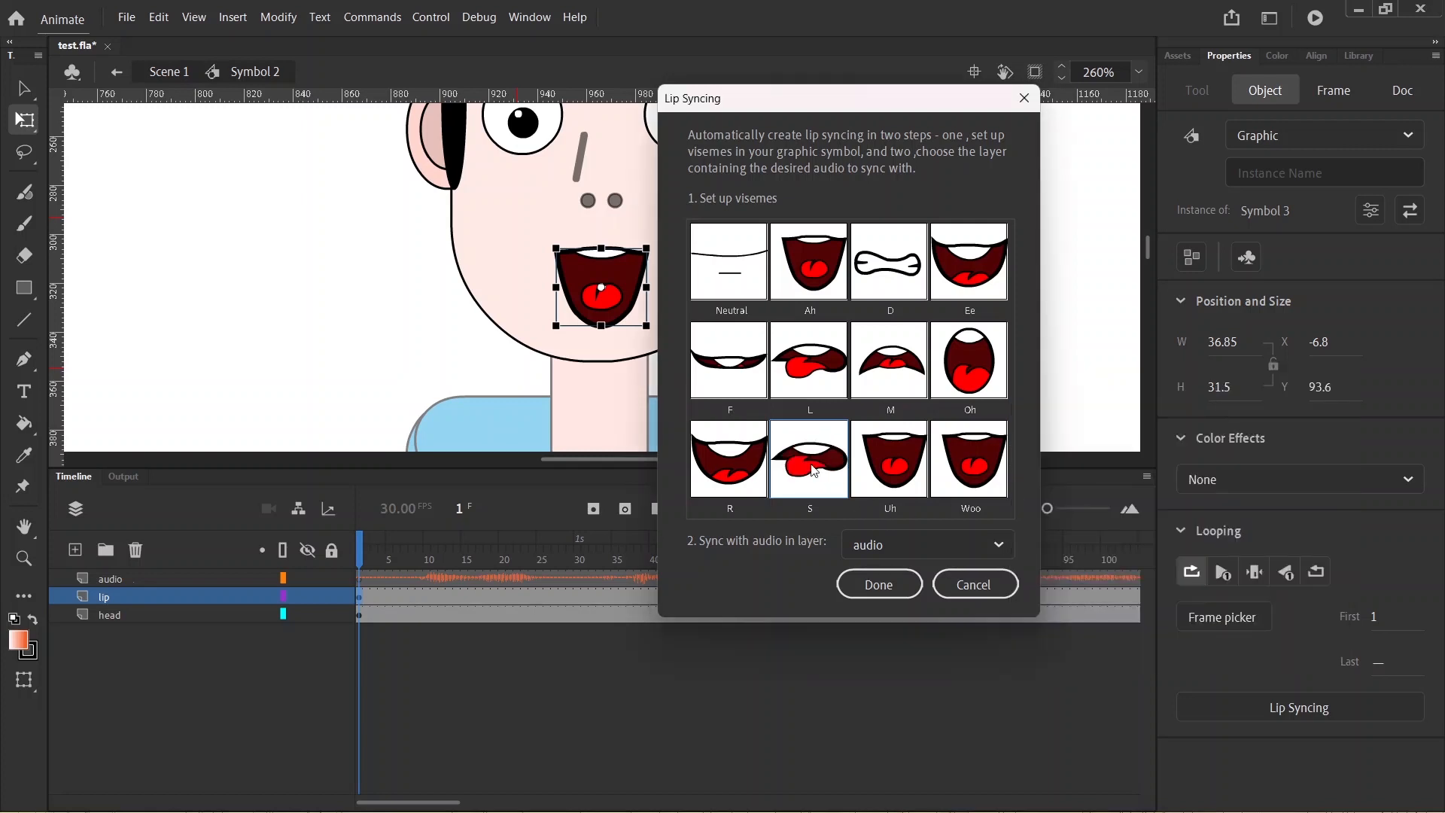
click(901, 482)
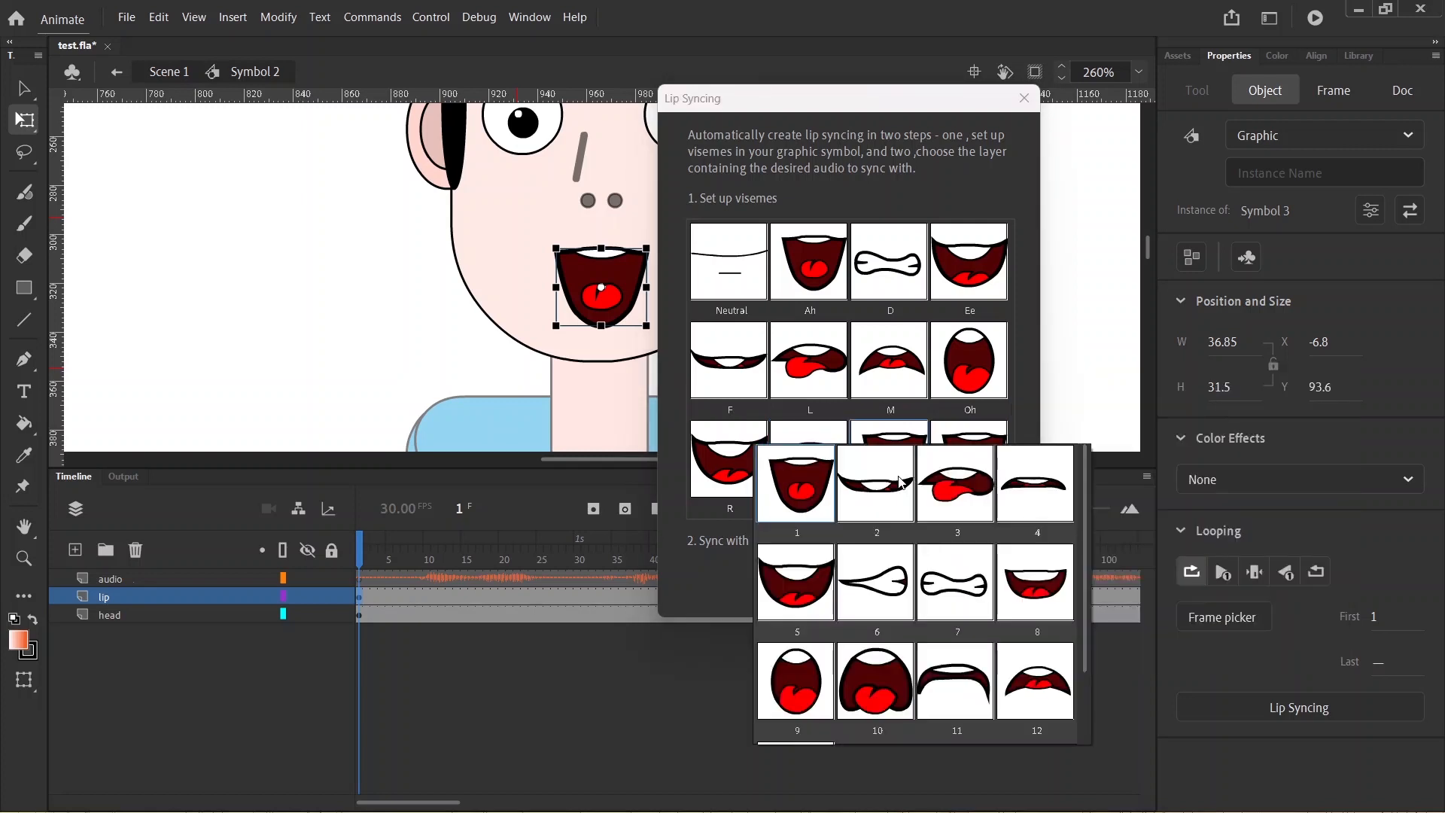
click(803, 596)
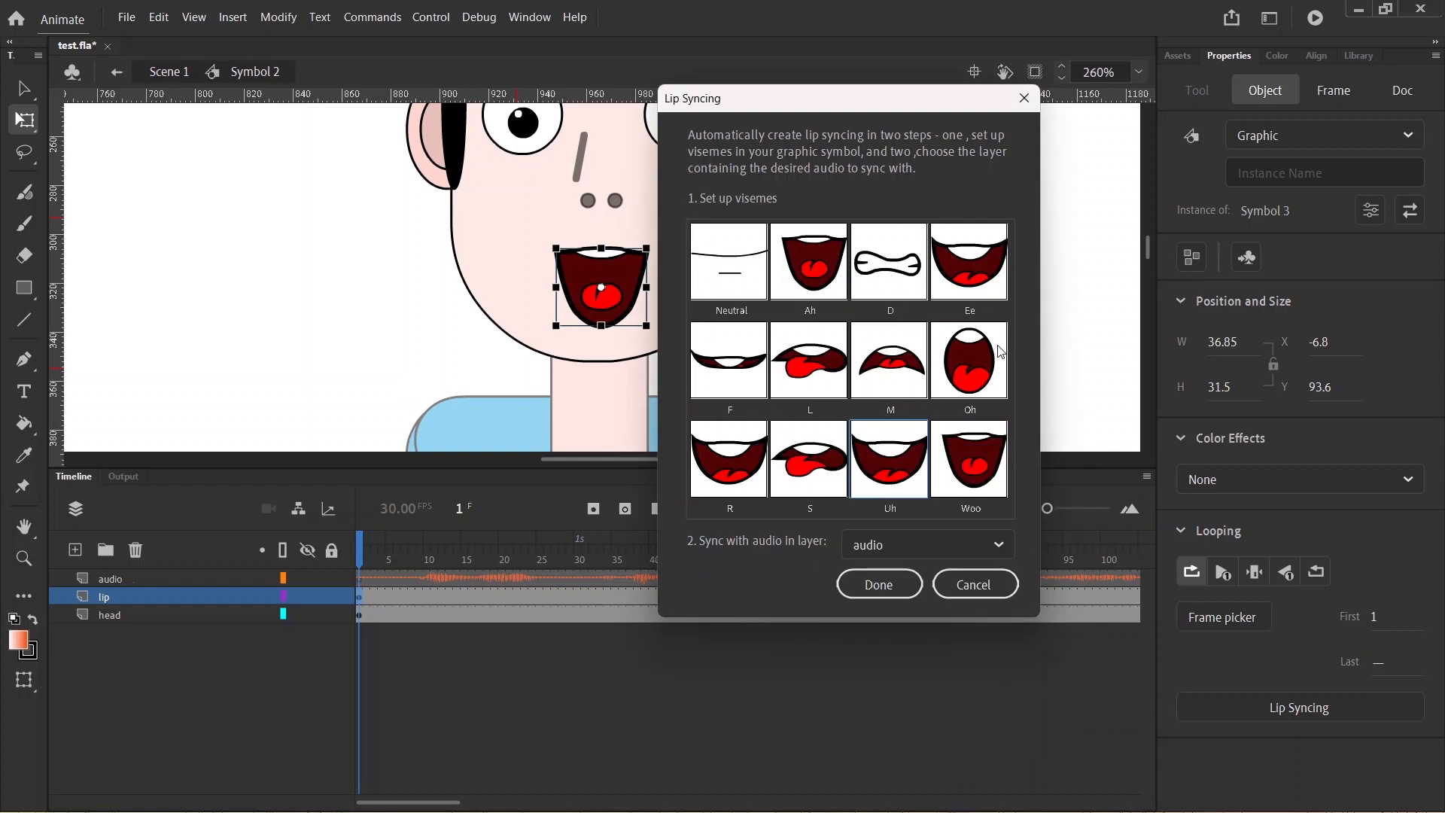
click(983, 479)
click(864, 681)
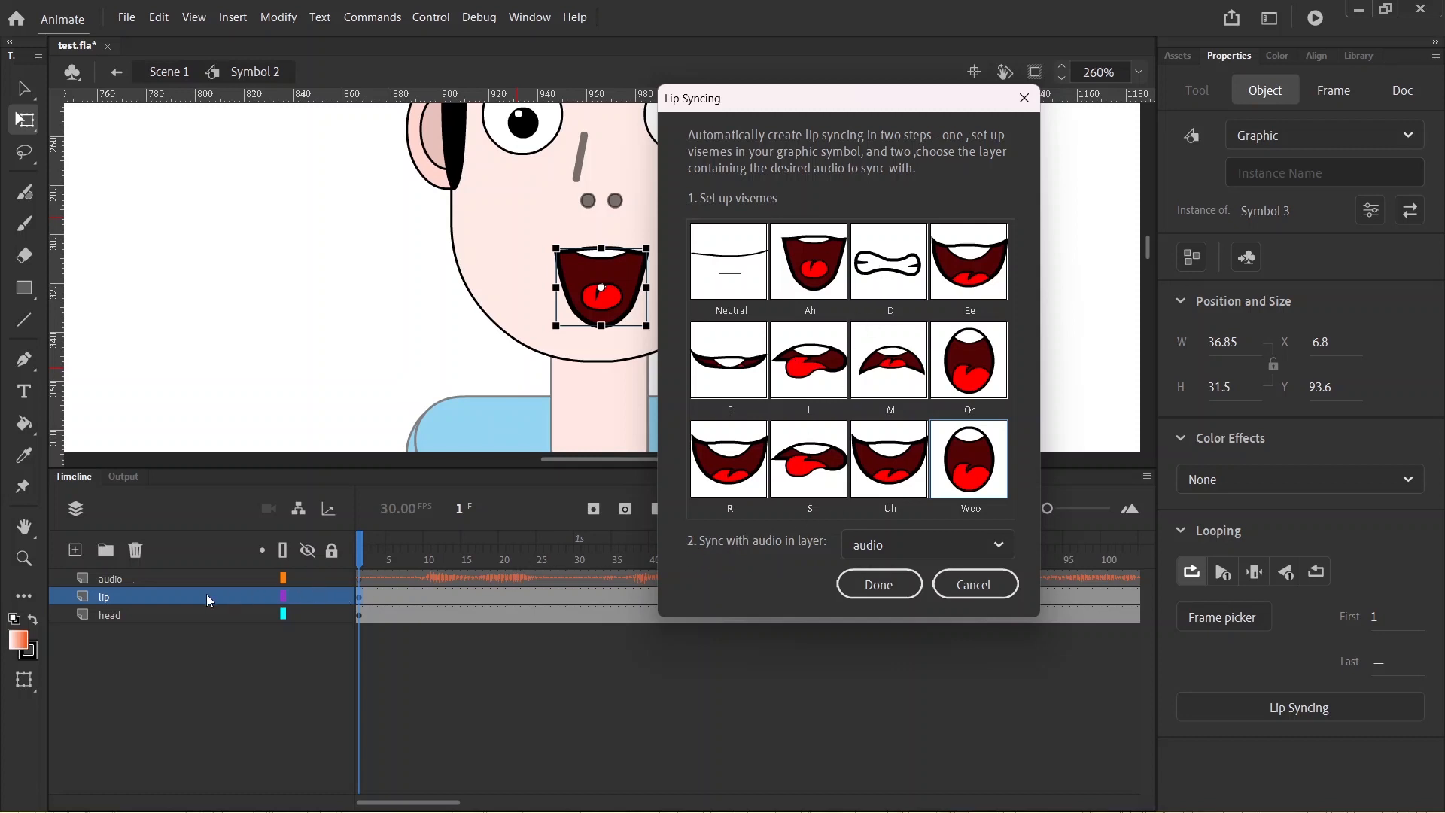
Sync the visemes with the audio layer and apply the lip syncing to the mouth symbol
click(902, 549)
click(898, 576)
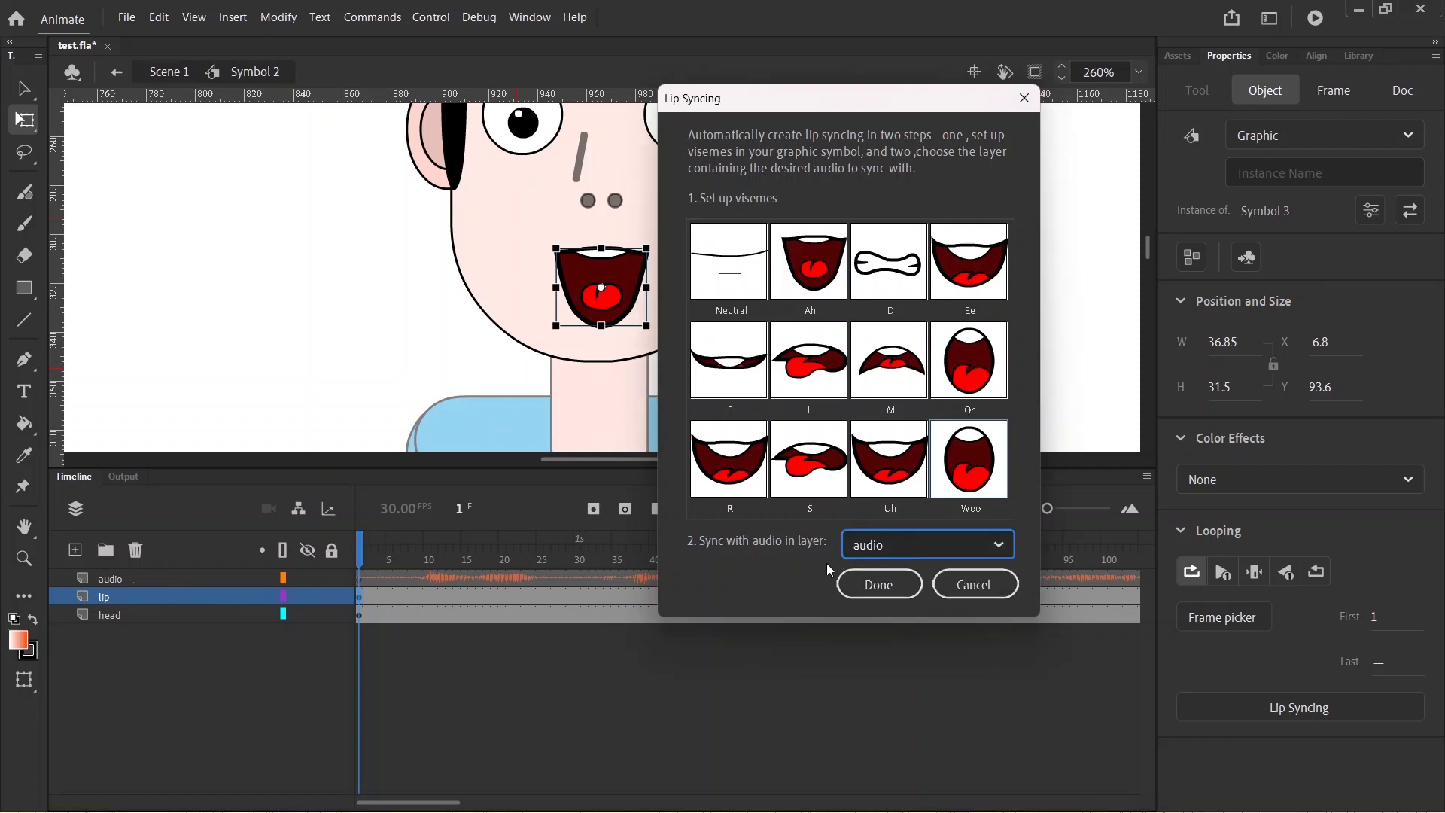
click(892, 590)
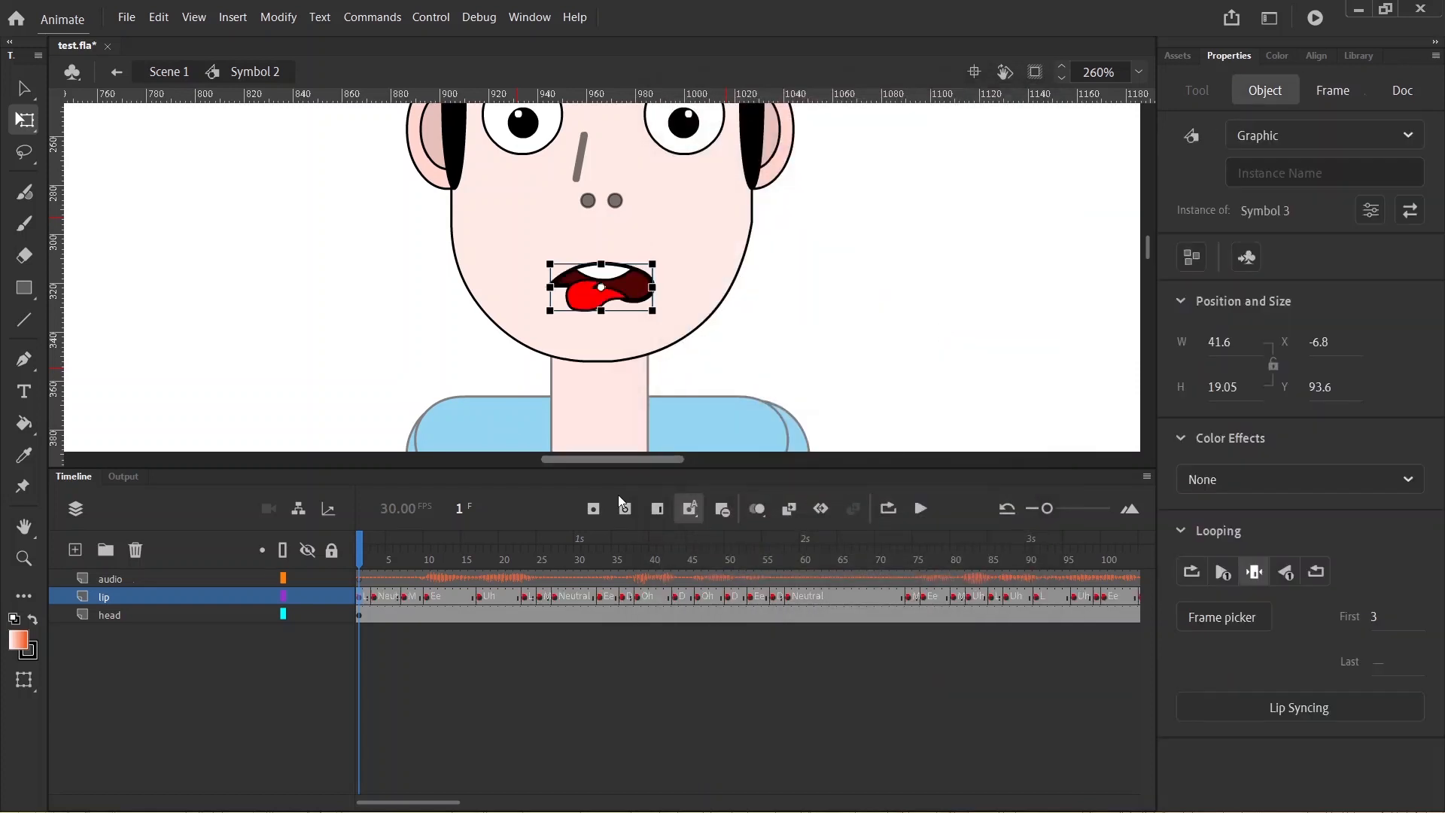
Play the timeline through to check the generated lip sync on the character, and return the playhead to frame 1
click(361, 556)
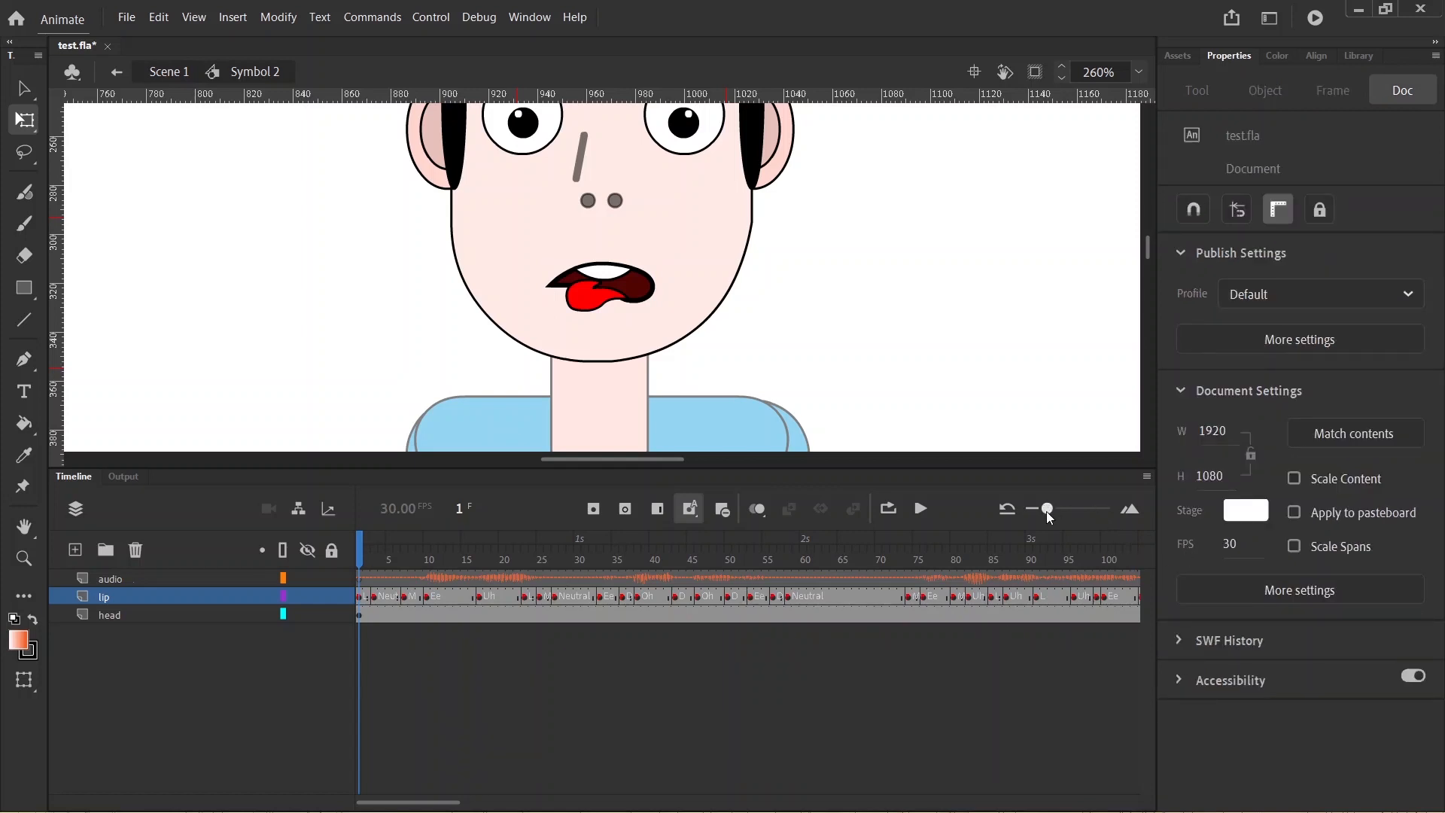
drag(1049, 510, 1055, 512)
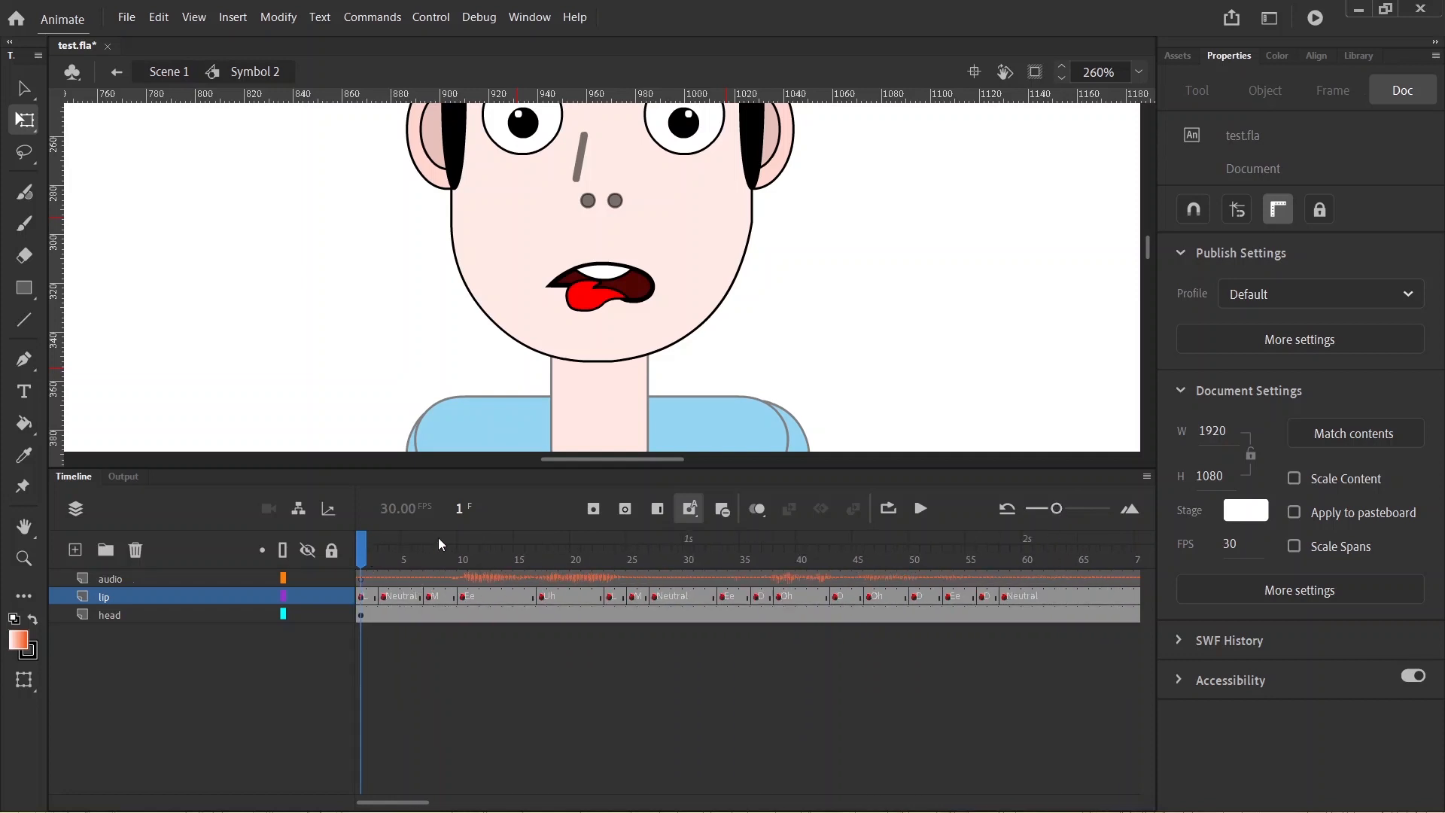
key(ctrl+0)
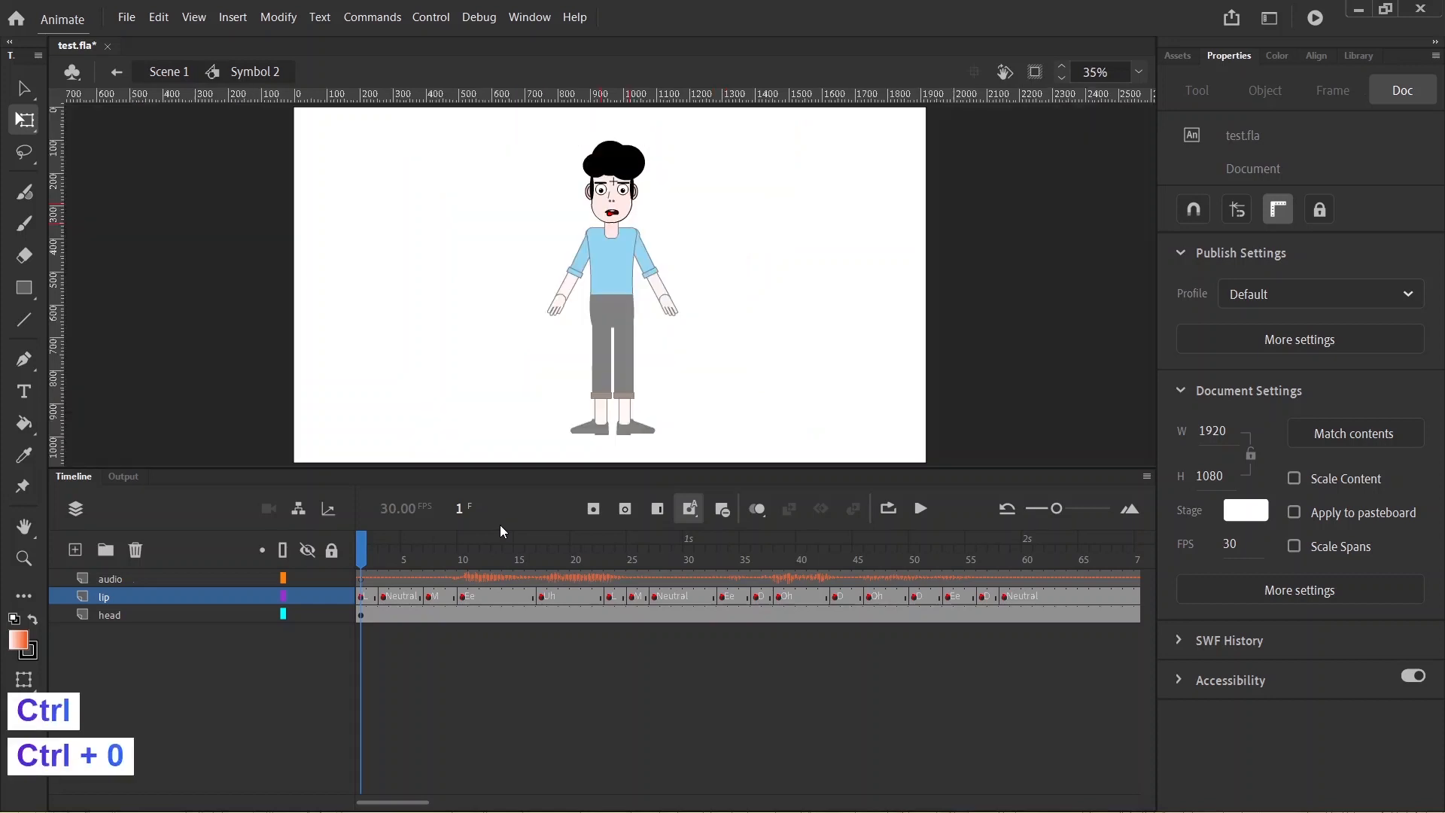
ctrl+scroll(625, 194, up, 3)
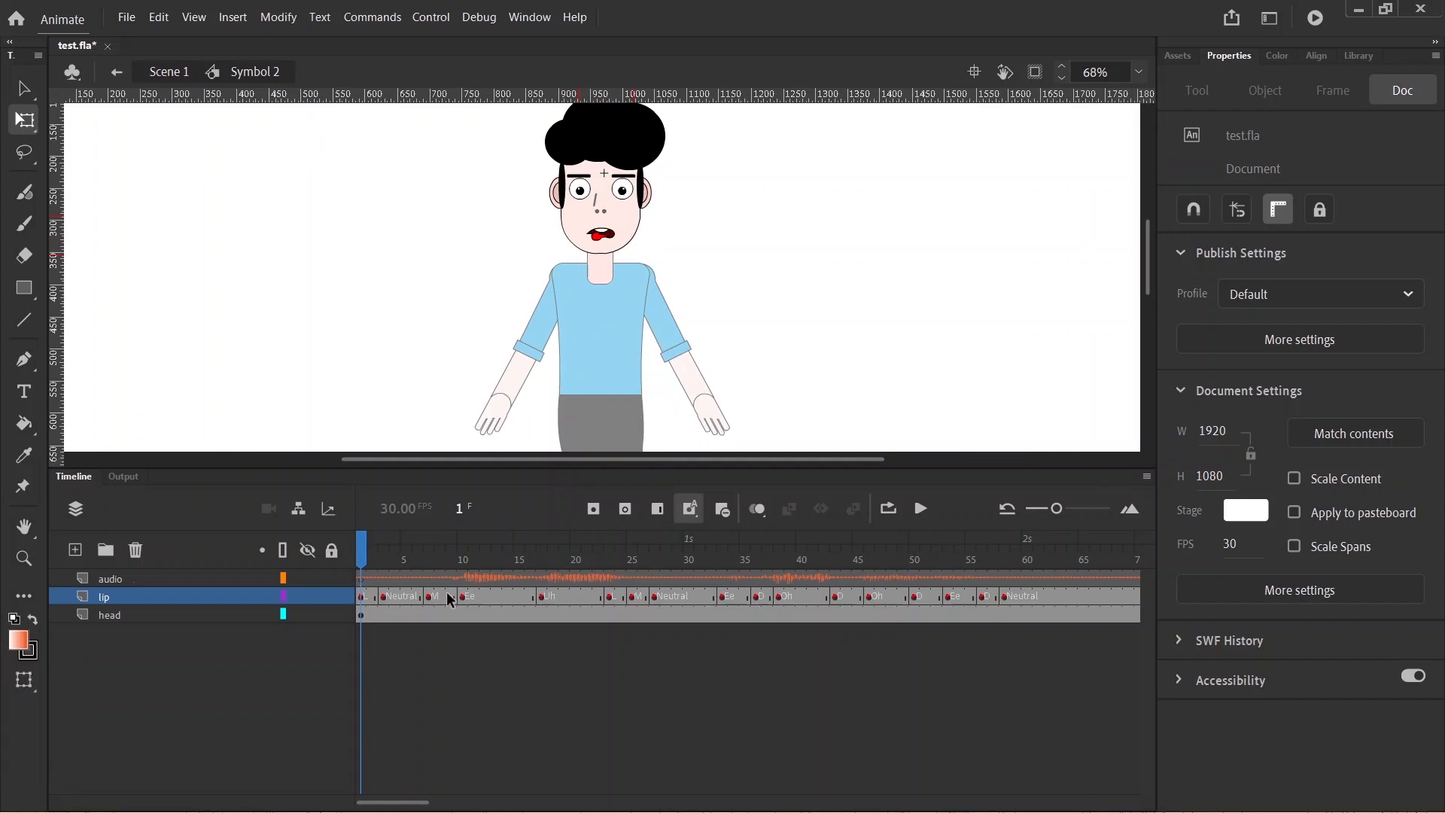
key(Return)
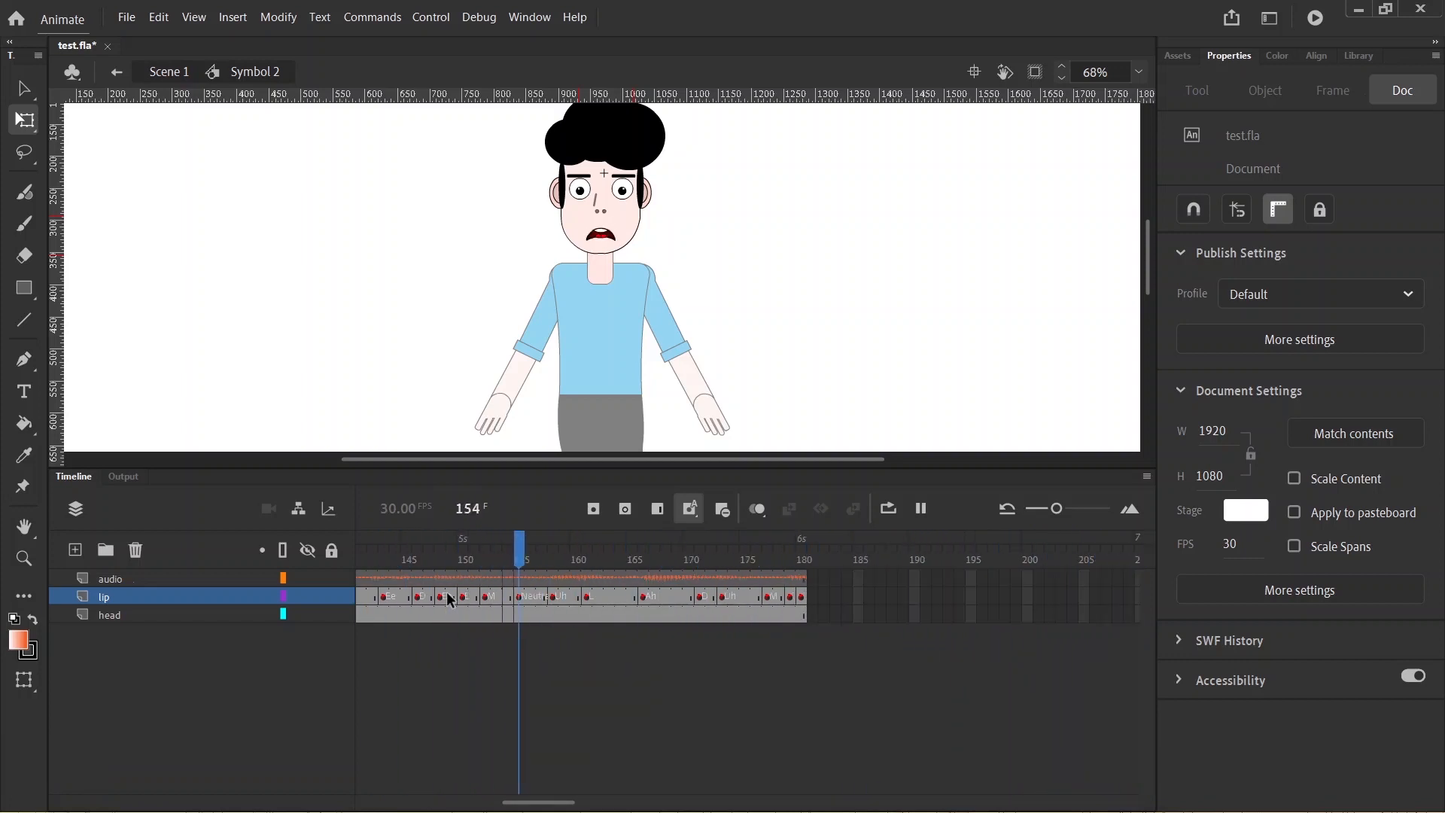
key(Return)
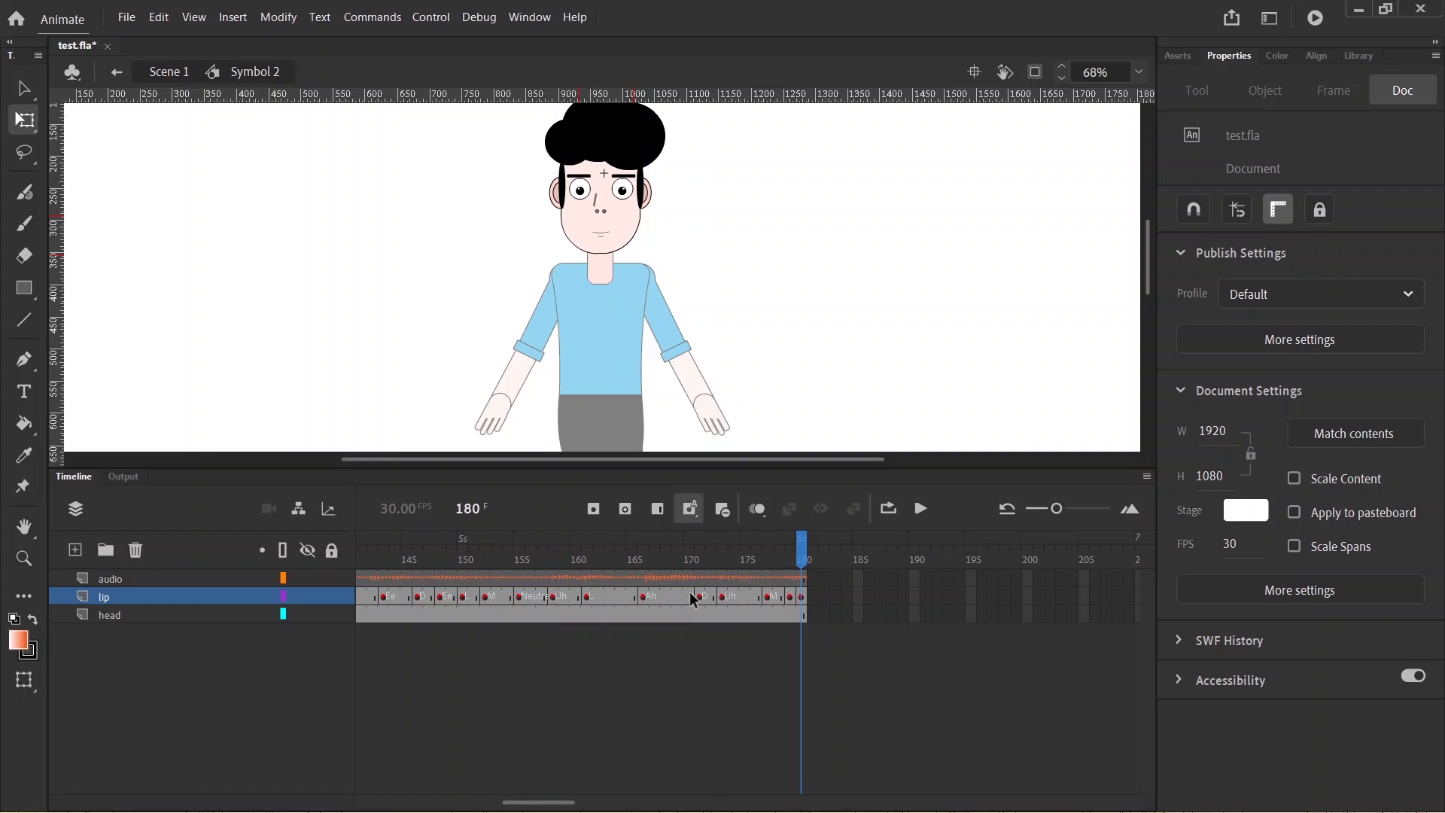
click(733, 559)
drag(734, 558, 218, 542)
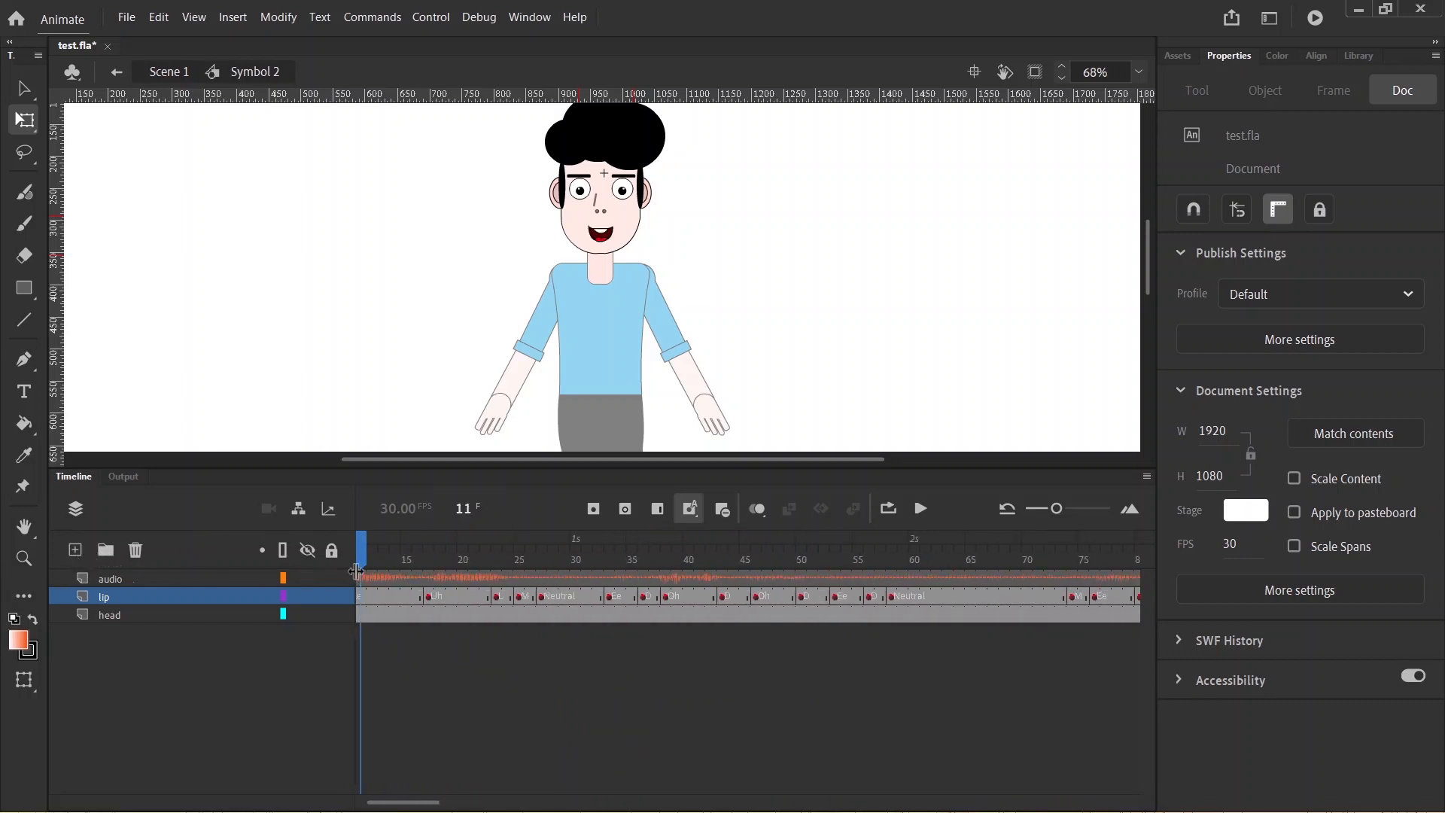
drag(361, 560, 307, 563)
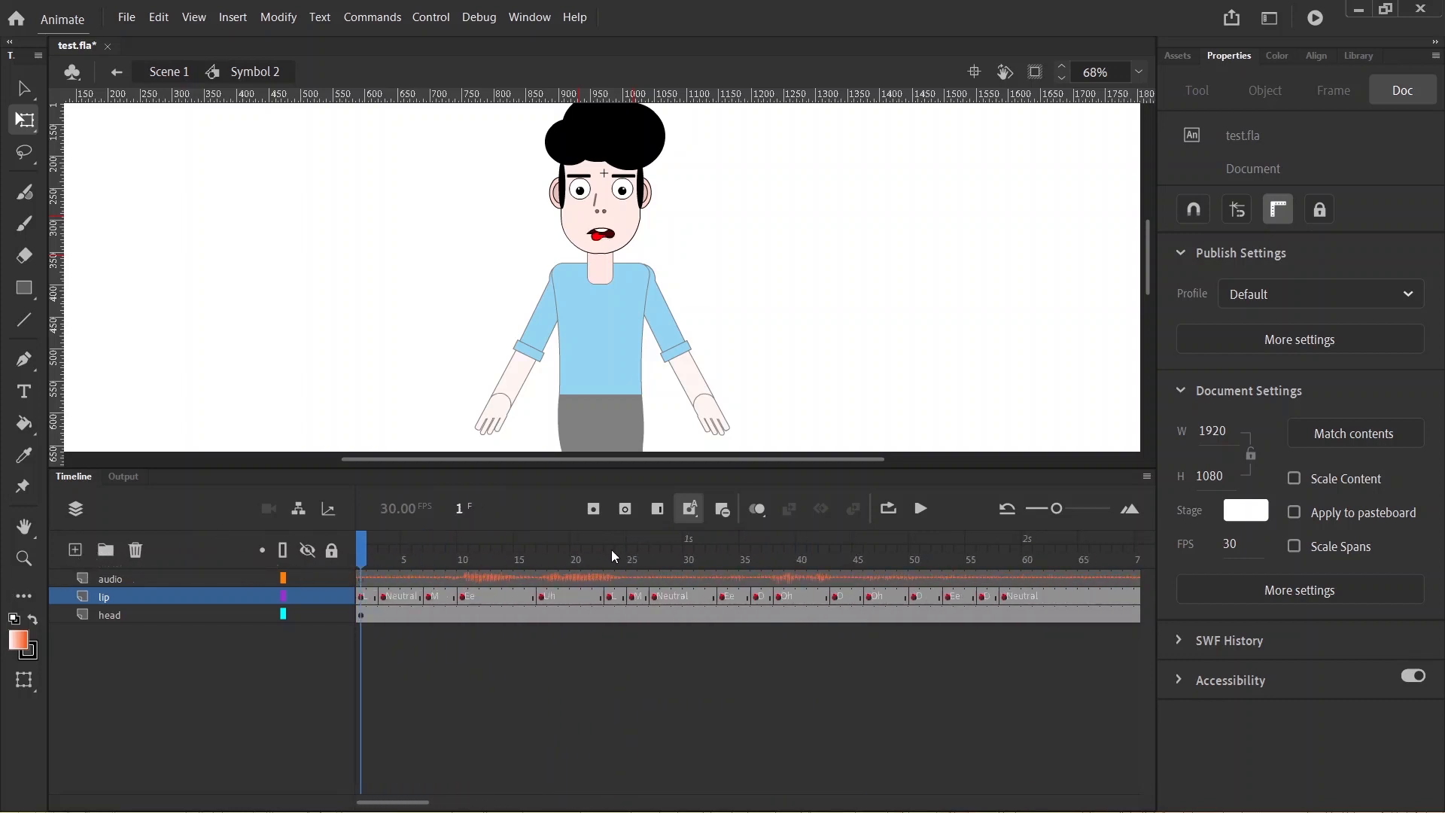